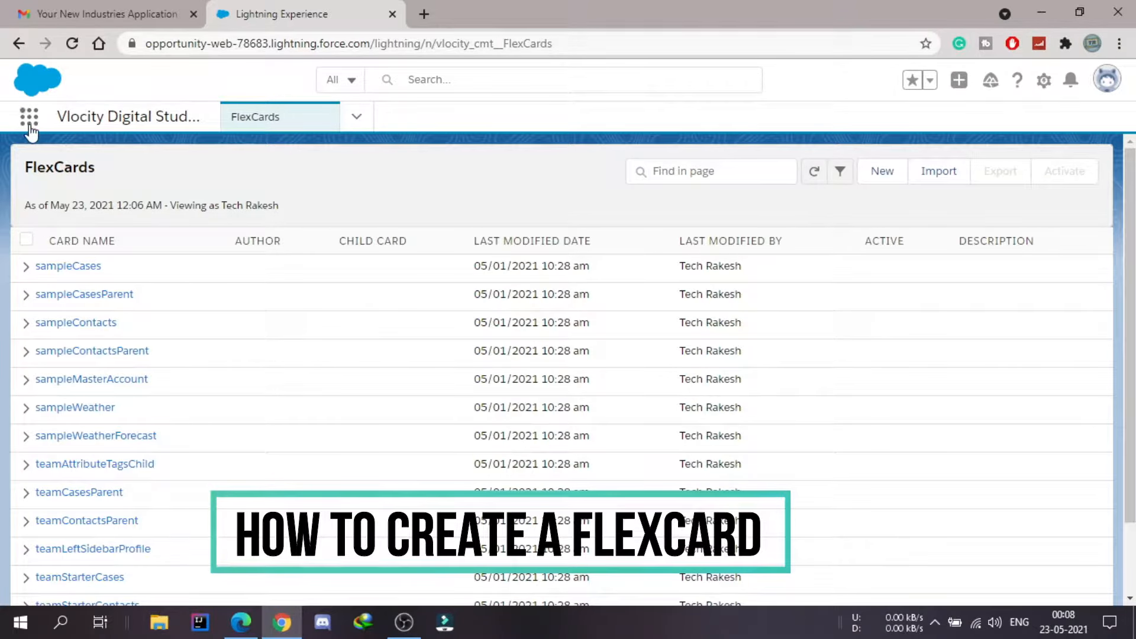
pyautogui.click(136, 124)
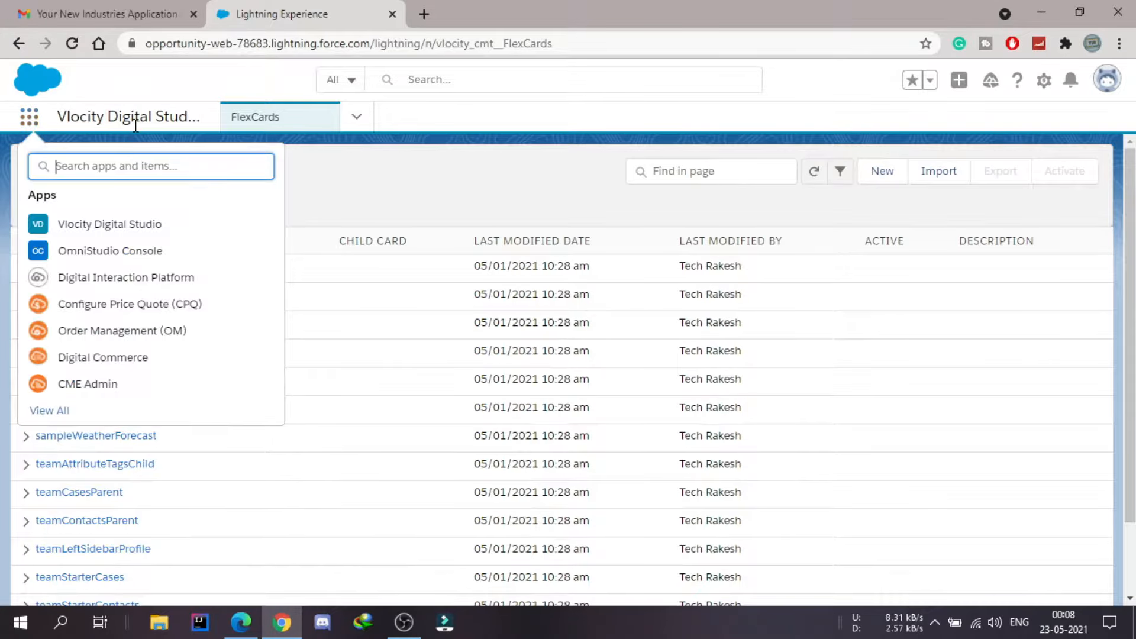
pyautogui.click(328, 177)
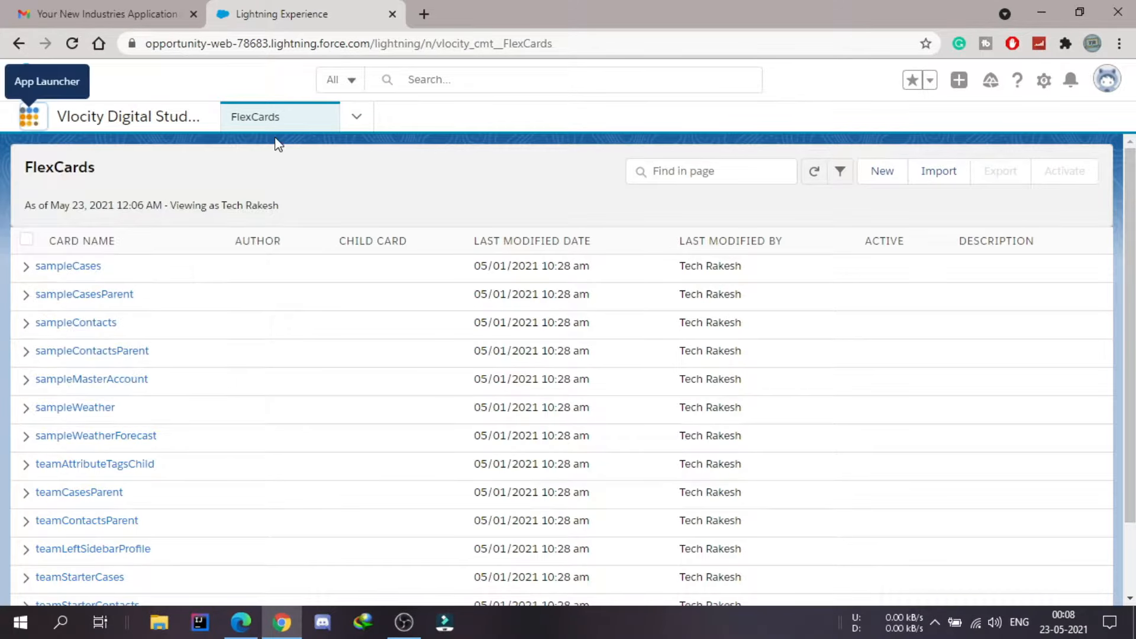
pyautogui.click(357, 116)
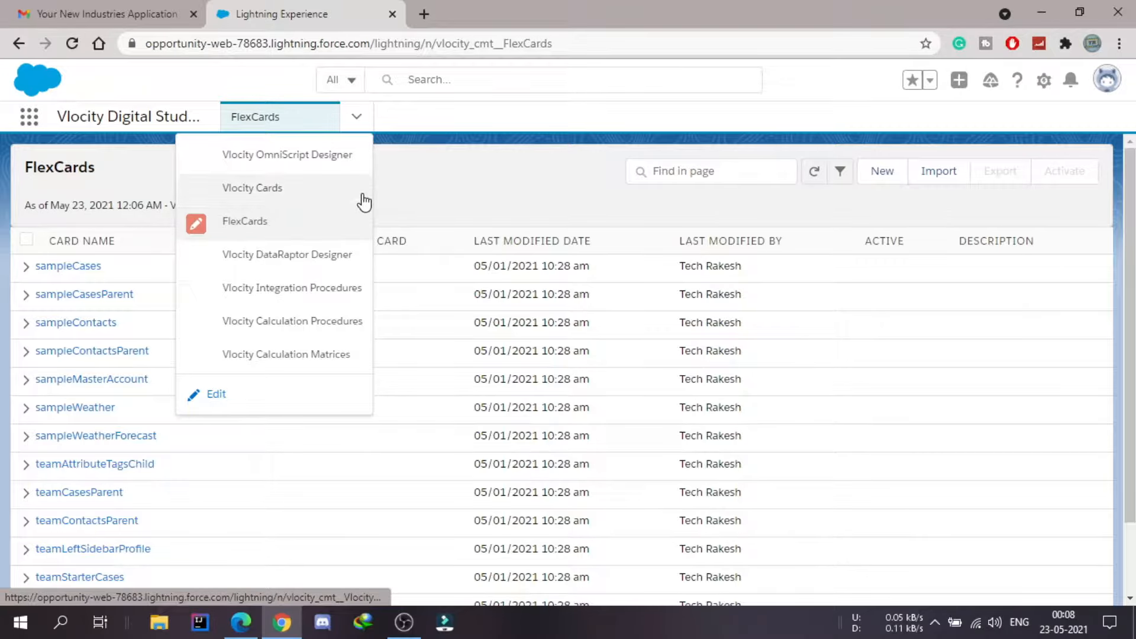
pyautogui.click(439, 187)
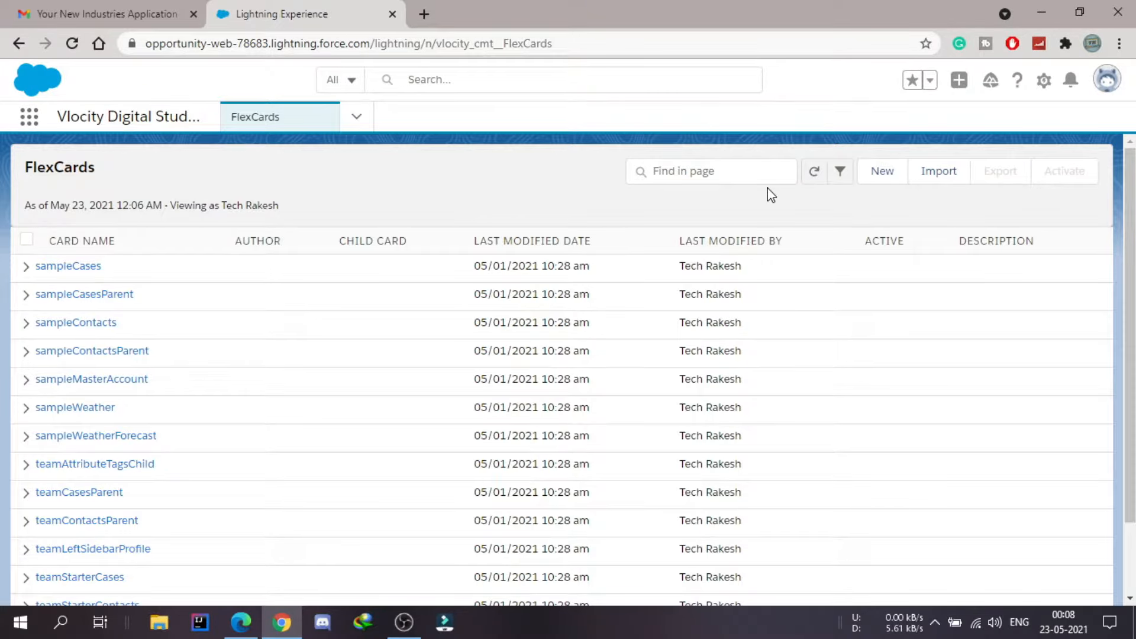
# Step: Start a new FlexCard with name and title AccountCard, Lightning theme and author Youtube, not as a child card, and continue to the data source type
pyautogui.click(882, 171)
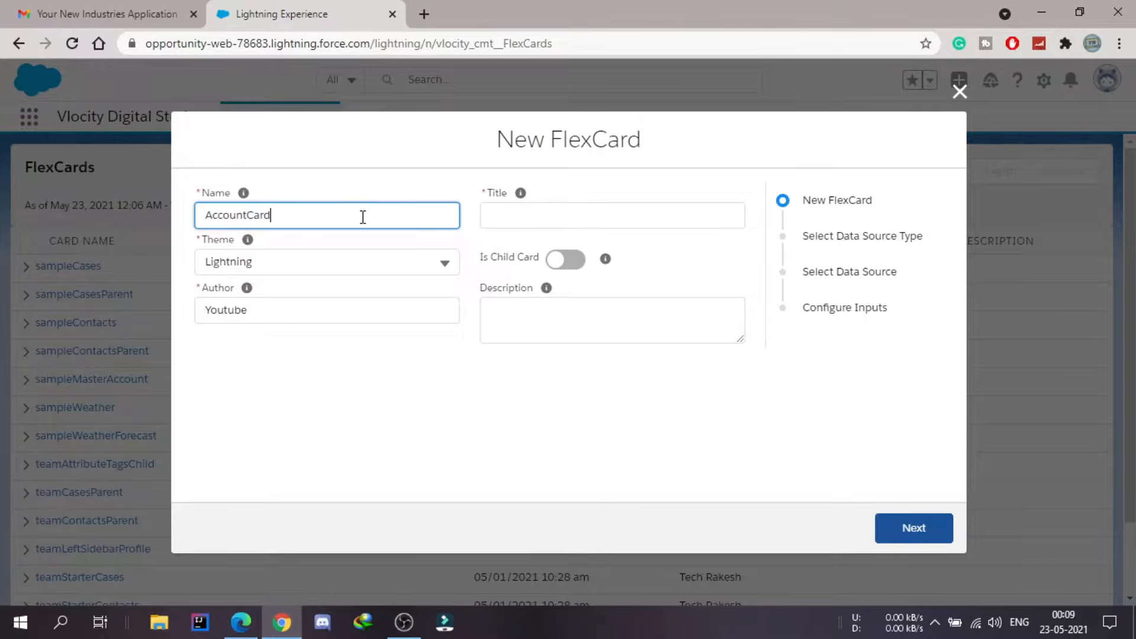
pyautogui.click(734, 414)
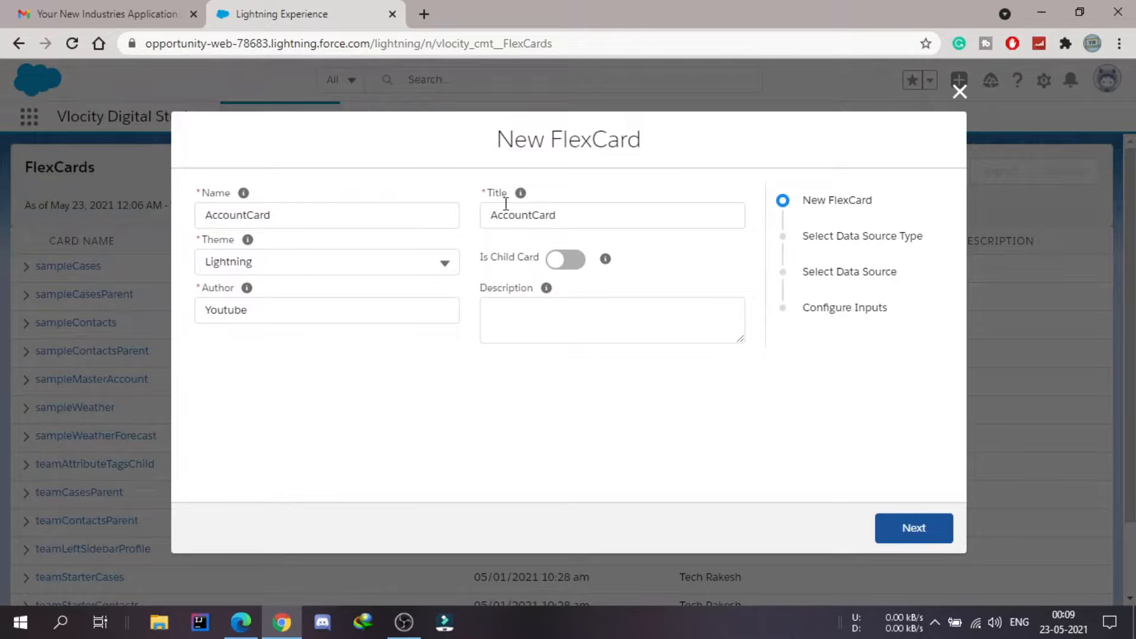
pyautogui.tripleClick(483, 263)
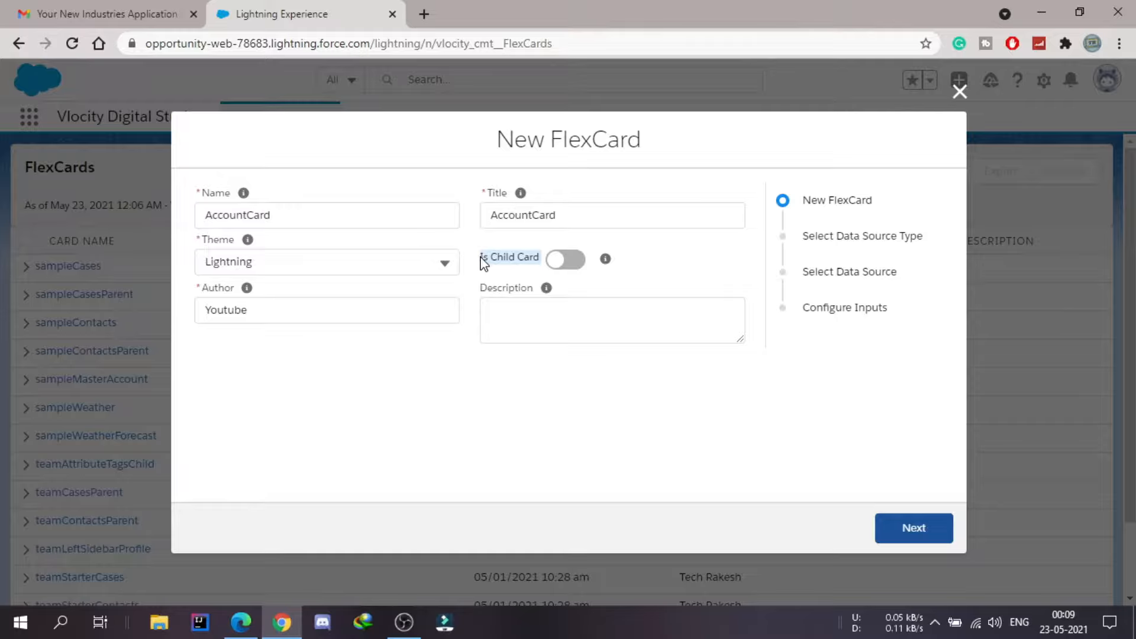
pyautogui.moveTo(605, 258)
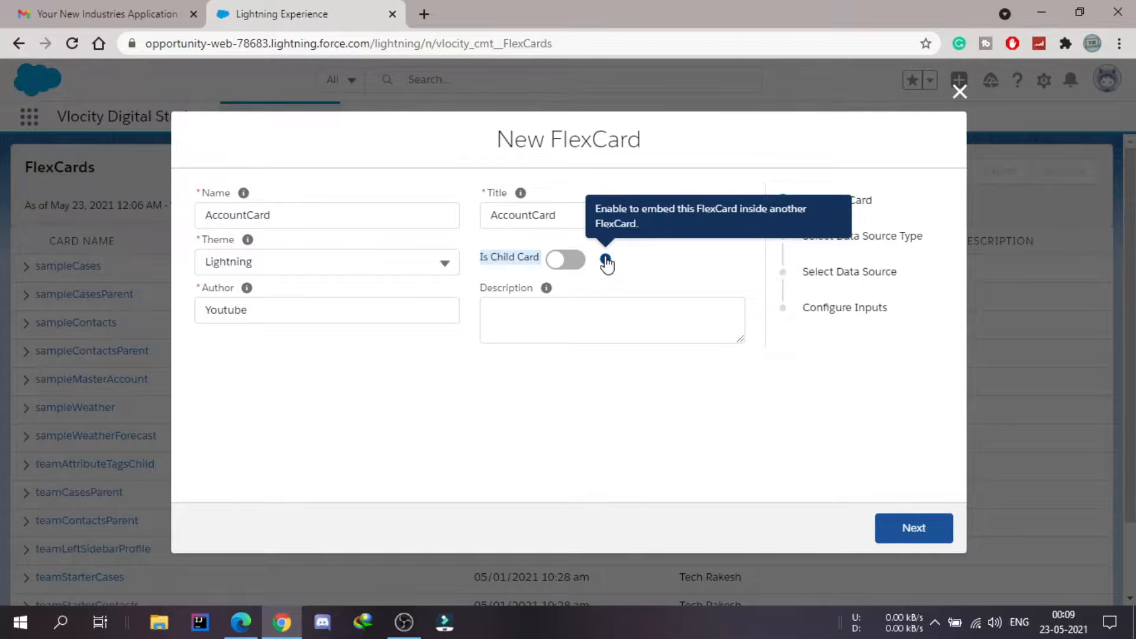
pyautogui.click(927, 537)
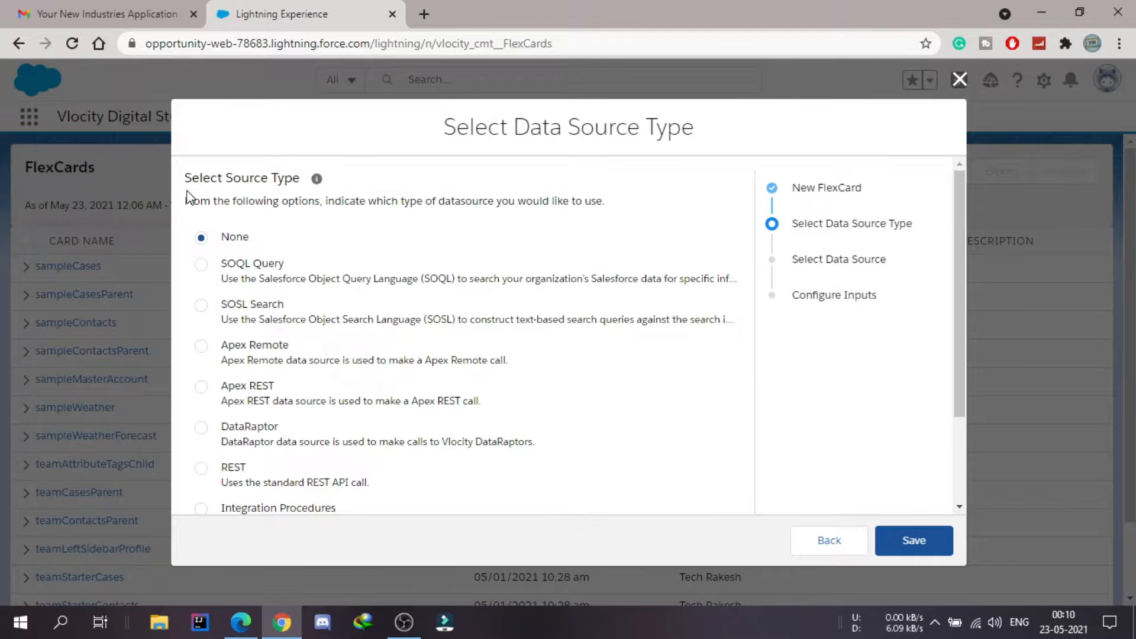
# Step: Review the available data source types, keep None selected, and save the new FlexCard
pyautogui.moveTo(186, 183); pyautogui.dragTo(296, 180)
pyautogui.scroll(-1, 432, 237)
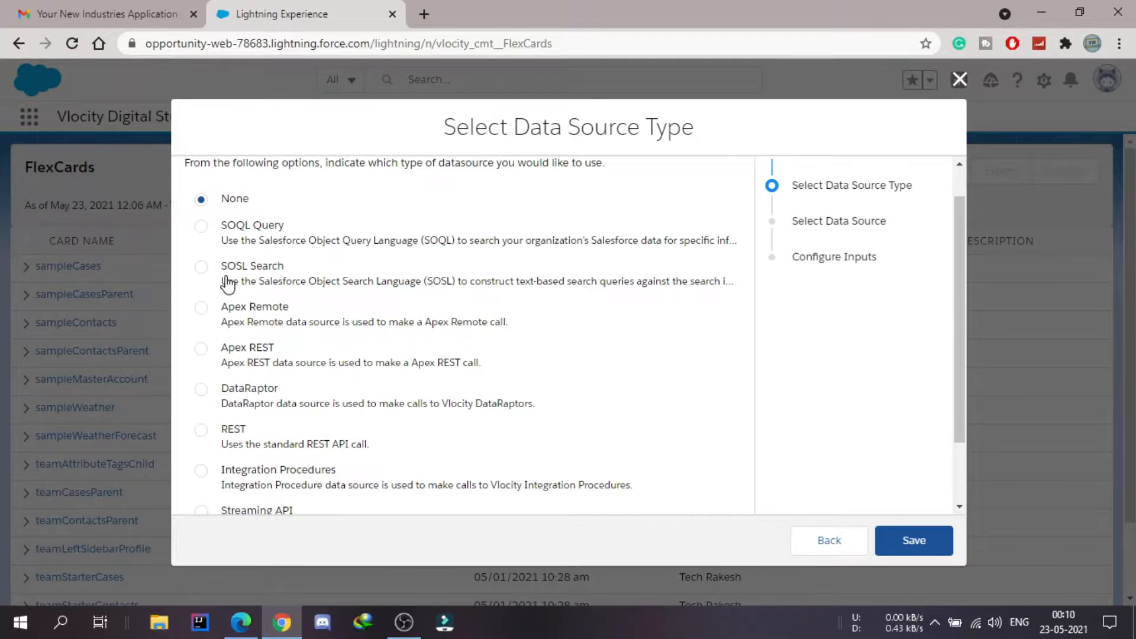
pyautogui.scroll(-2, 303, 323)
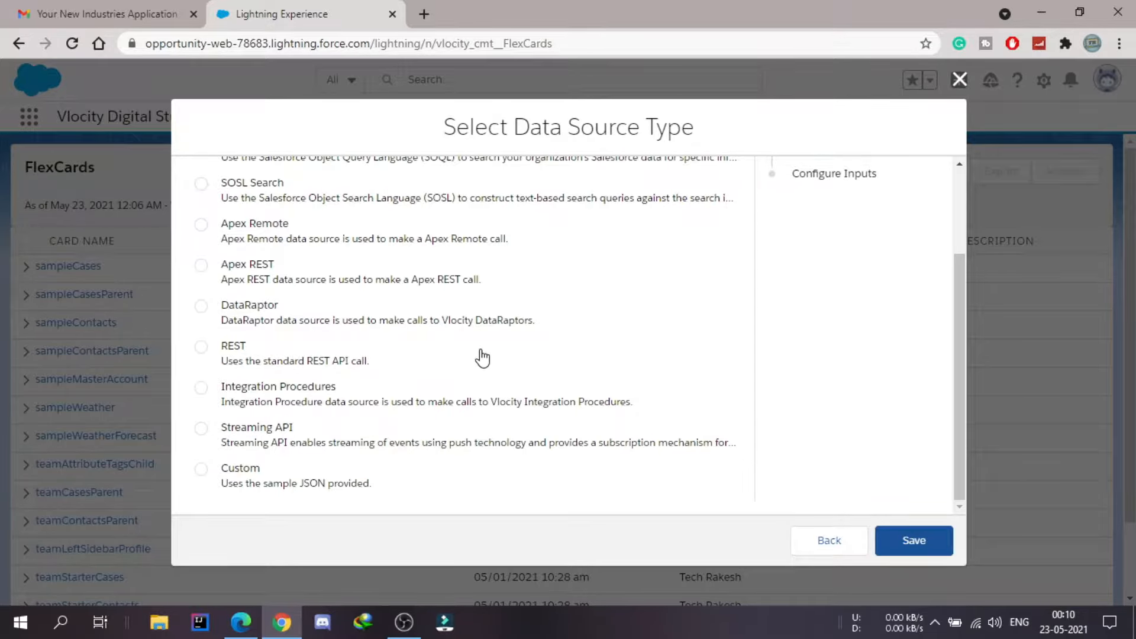
pyautogui.scroll(3, 482, 358)
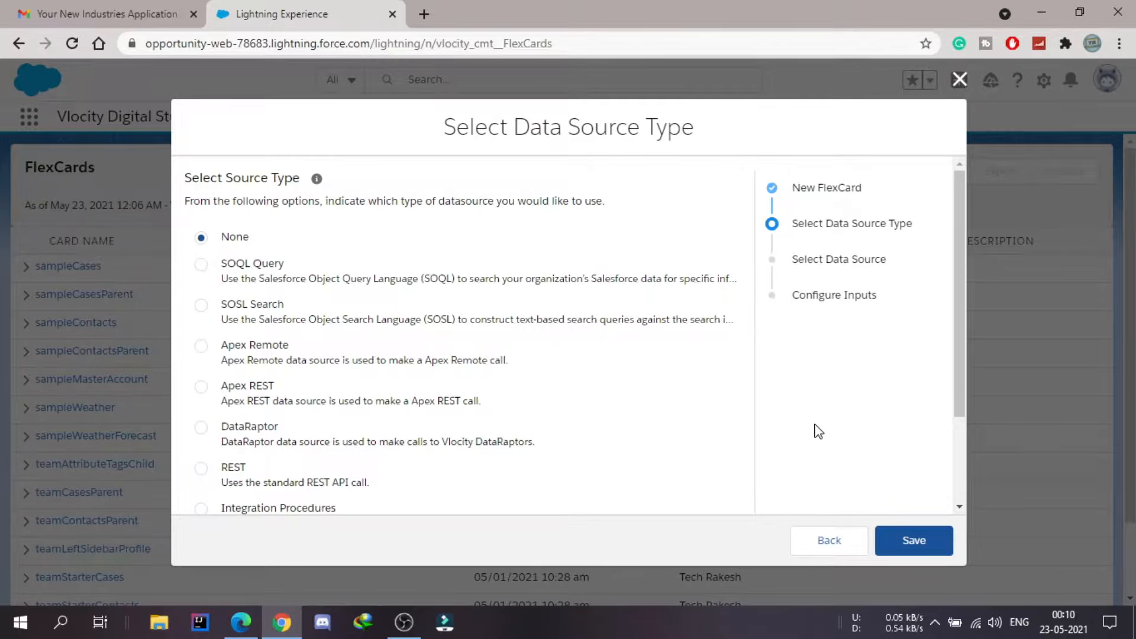
pyautogui.click(913, 541)
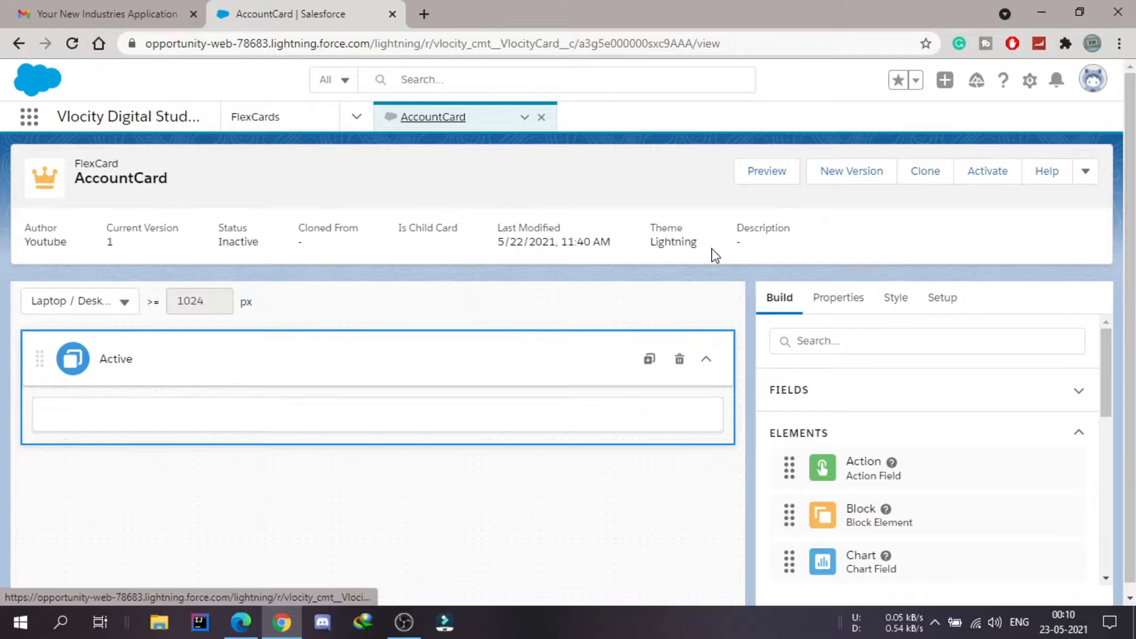
# Step: Examine the AccountCard's header details, available elements, state properties, style options and setup settings, including its data source
pyautogui.moveTo(18, 228); pyautogui.dragTo(767, 249)
pyautogui.click(767, 252)
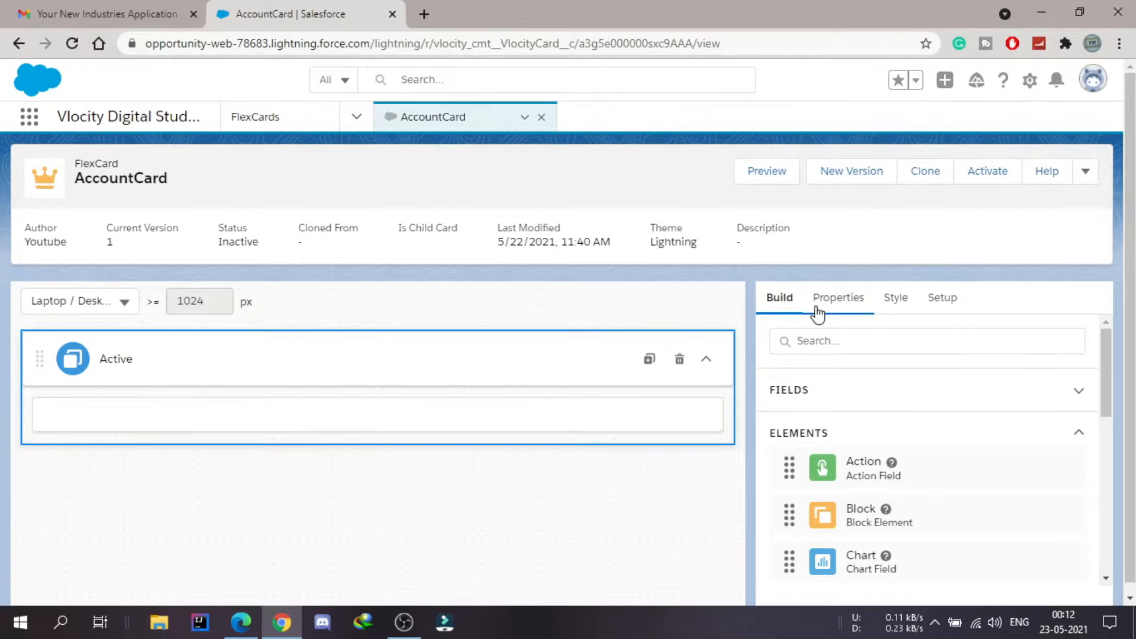
pyautogui.scroll(-2, 894, 451)
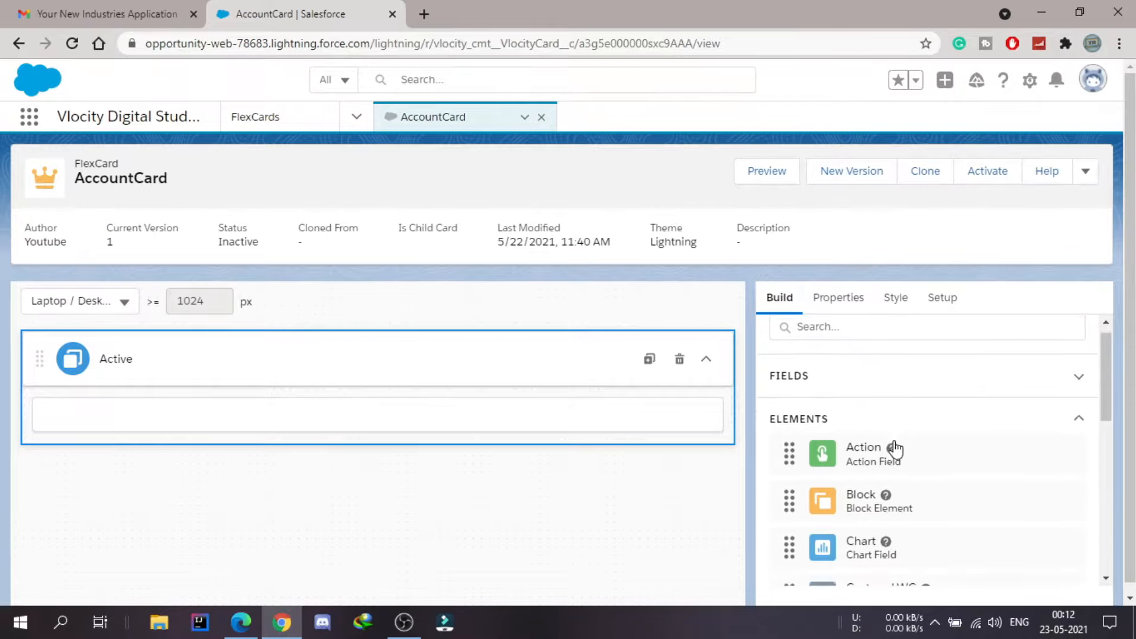
pyautogui.scroll(-2, 894, 449)
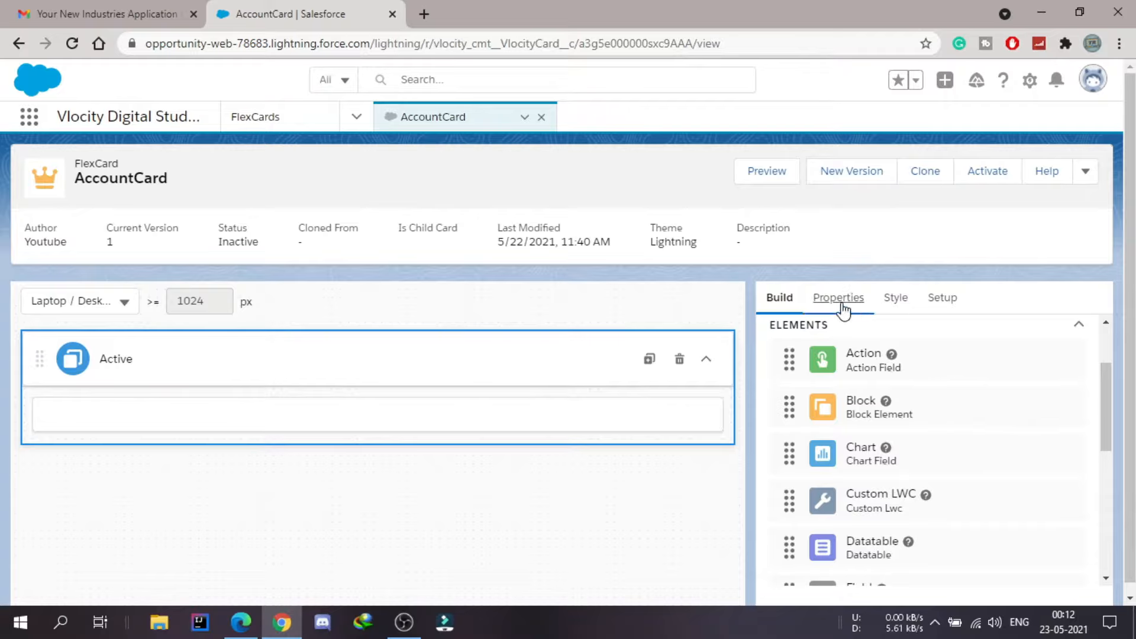
pyautogui.click(843, 308)
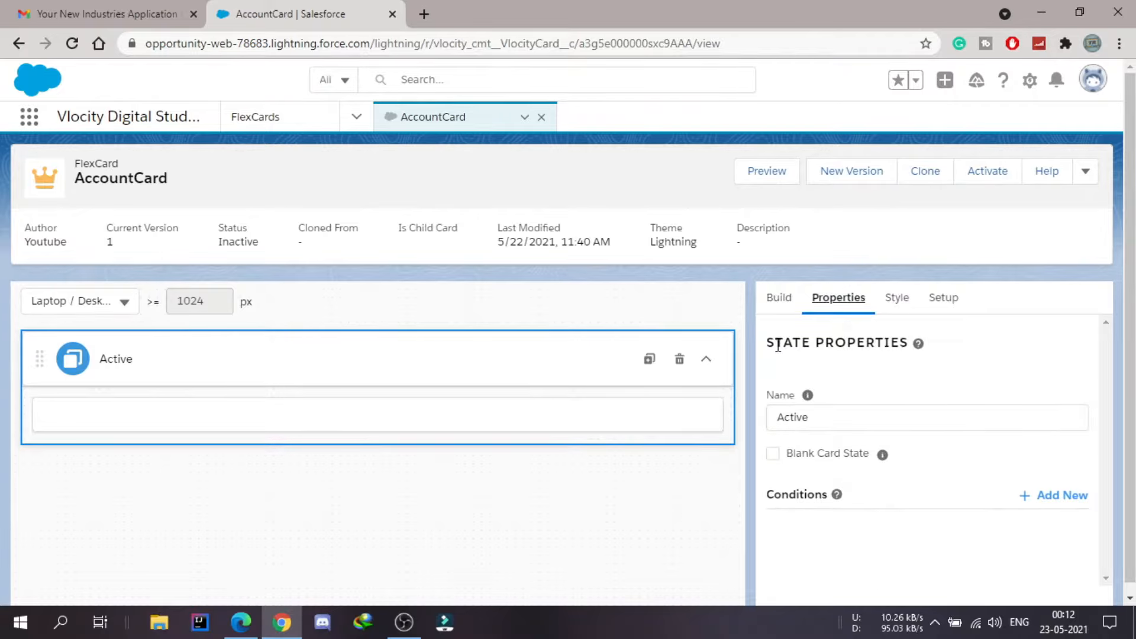
pyautogui.moveTo(768, 345); pyautogui.dragTo(953, 447)
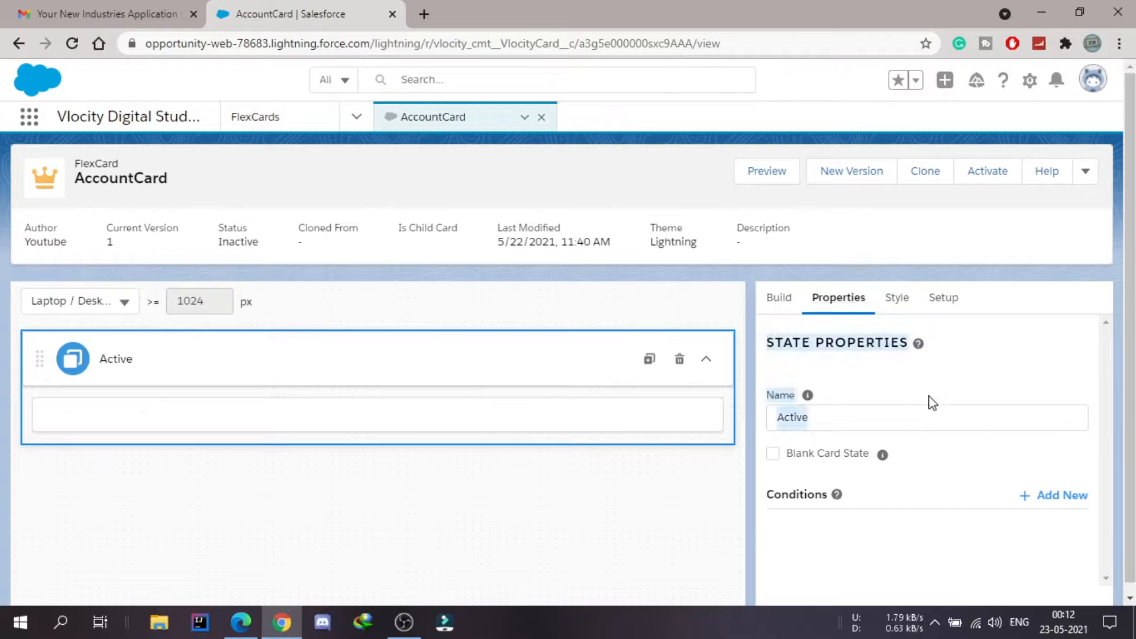
pyautogui.click(899, 315)
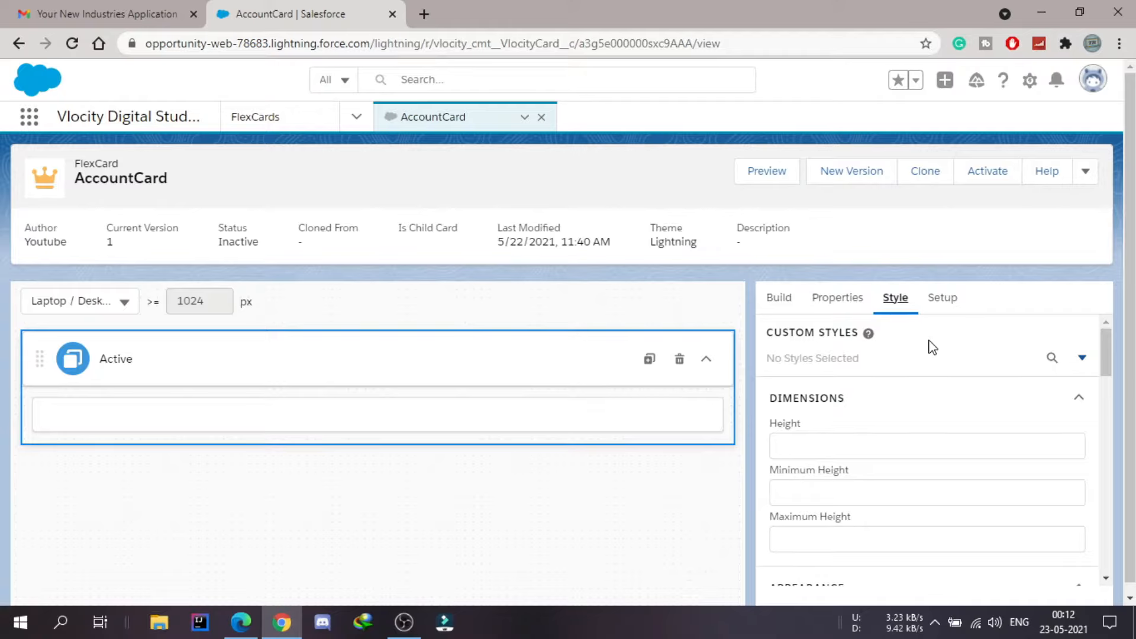
pyautogui.scroll(-1, 933, 347)
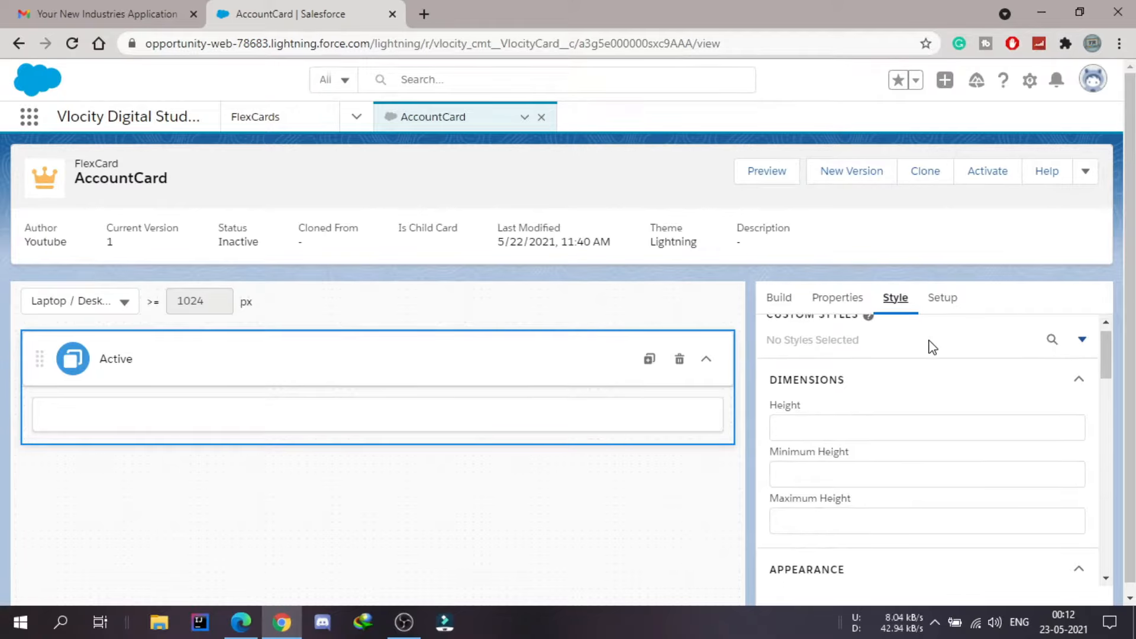
pyautogui.click(930, 301)
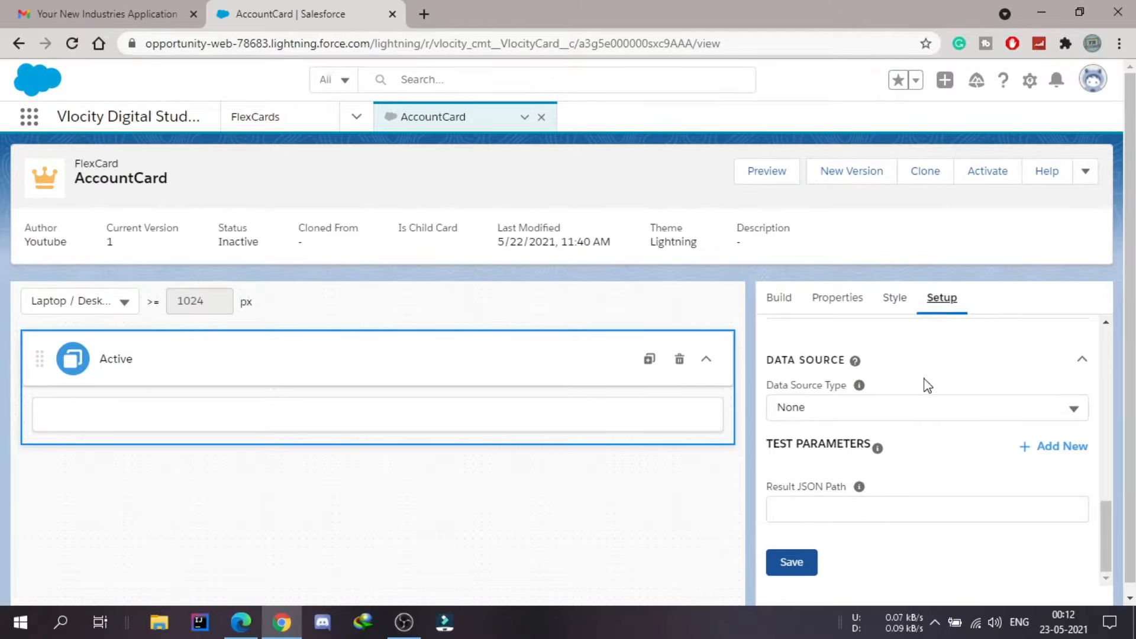
pyautogui.scroll(8, 926, 385)
pyautogui.scroll(-4, 927, 366)
pyautogui.scroll(-3, 927, 343)
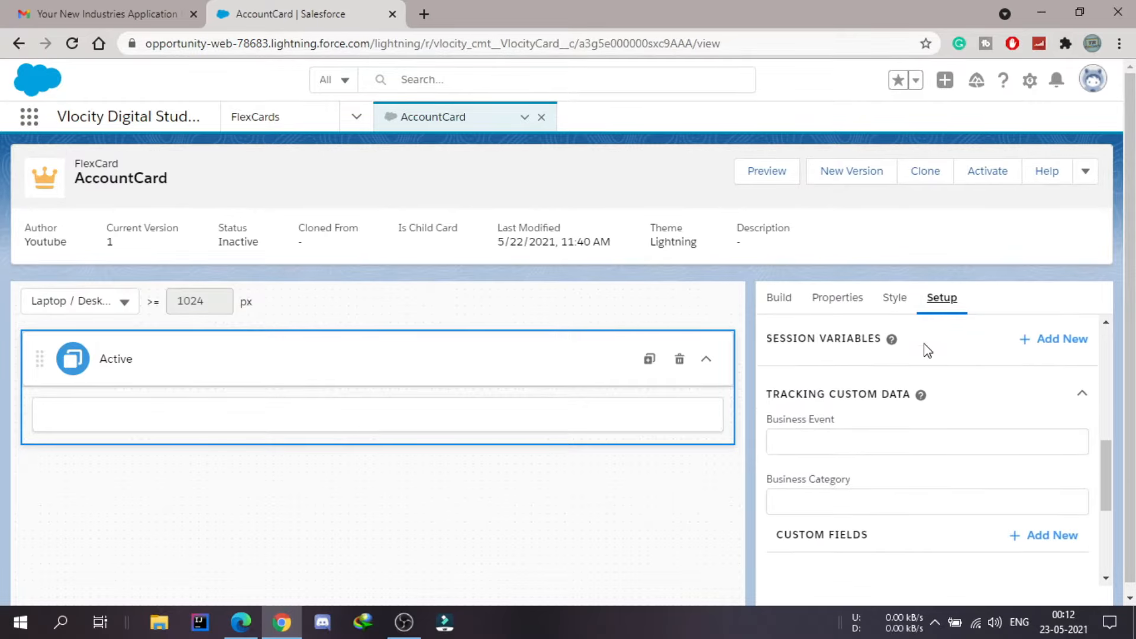
pyautogui.scroll(-4, 933, 483)
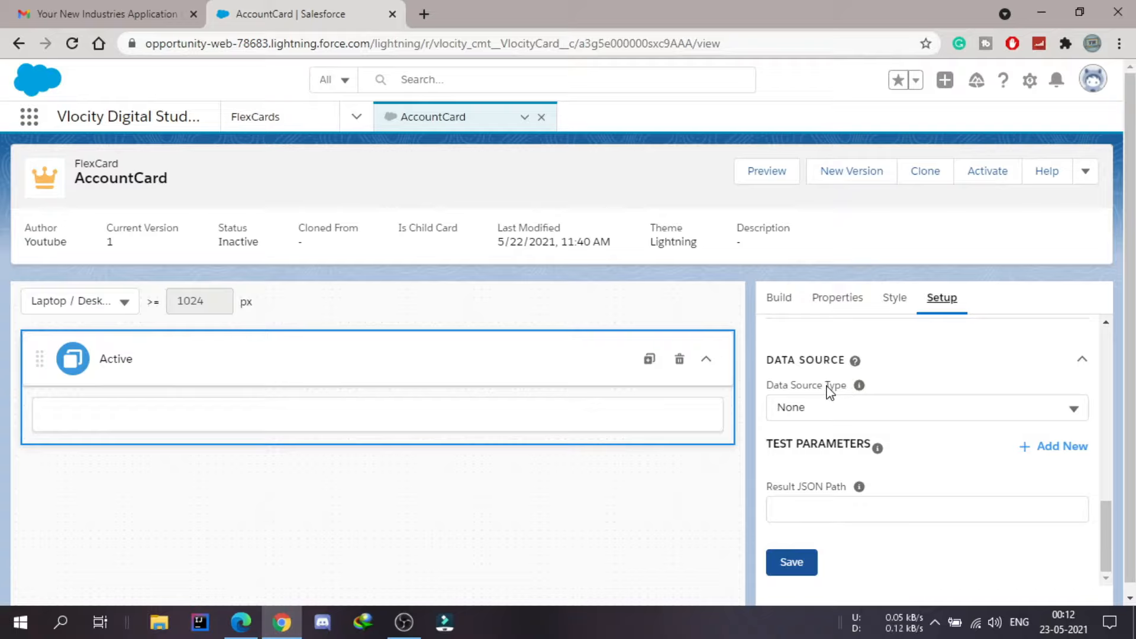
pyautogui.scroll(5, 958, 365)
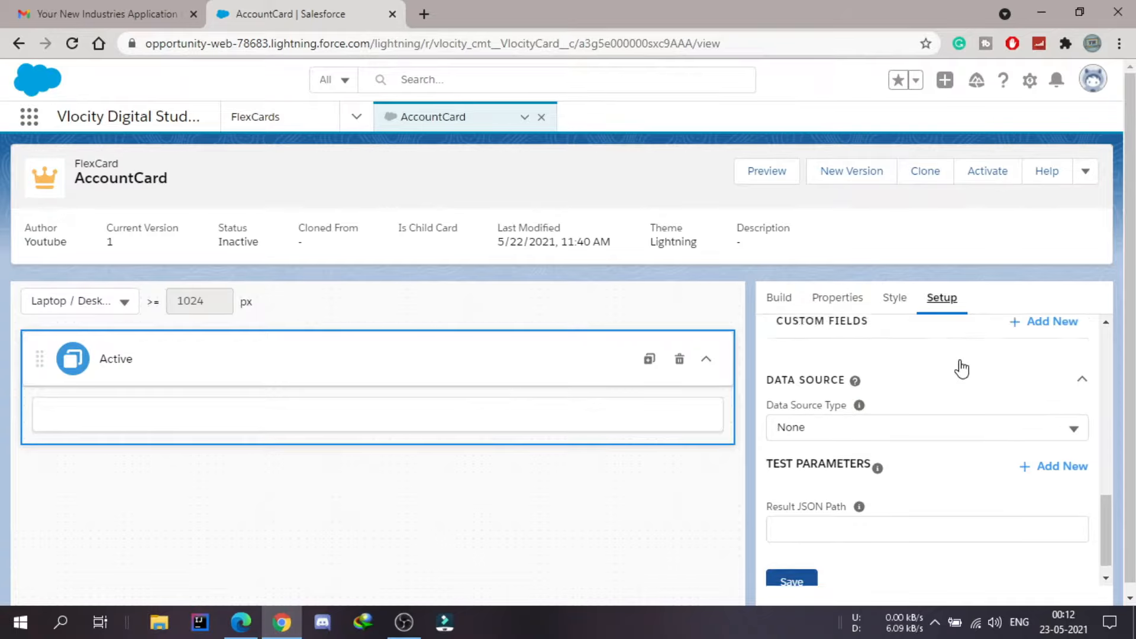
# Step: Add a Block element to the card's empty Active state
pyautogui.click(783, 303)
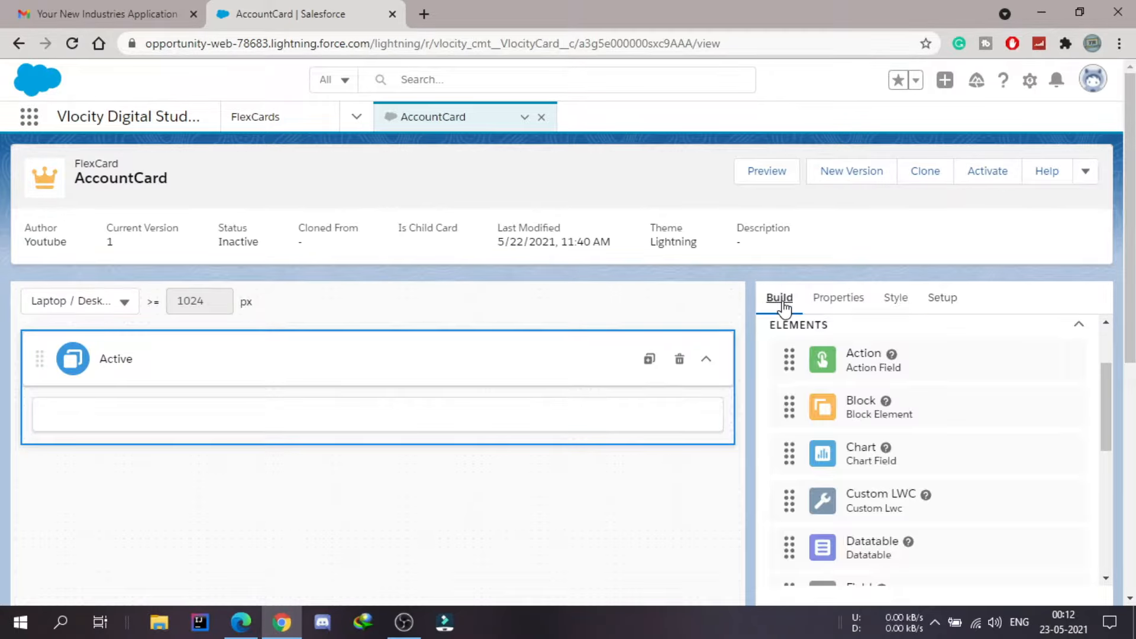
pyautogui.moveTo(957, 406); pyautogui.dragTo(900, 291)
pyautogui.click(927, 366)
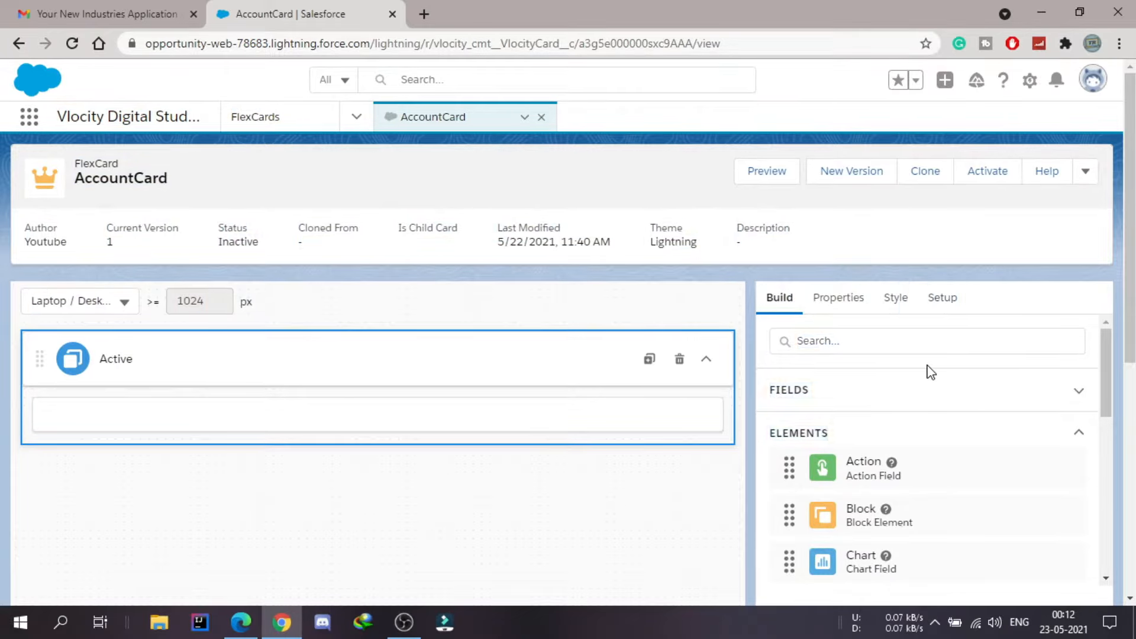
pyautogui.scroll(-1, 955, 420)
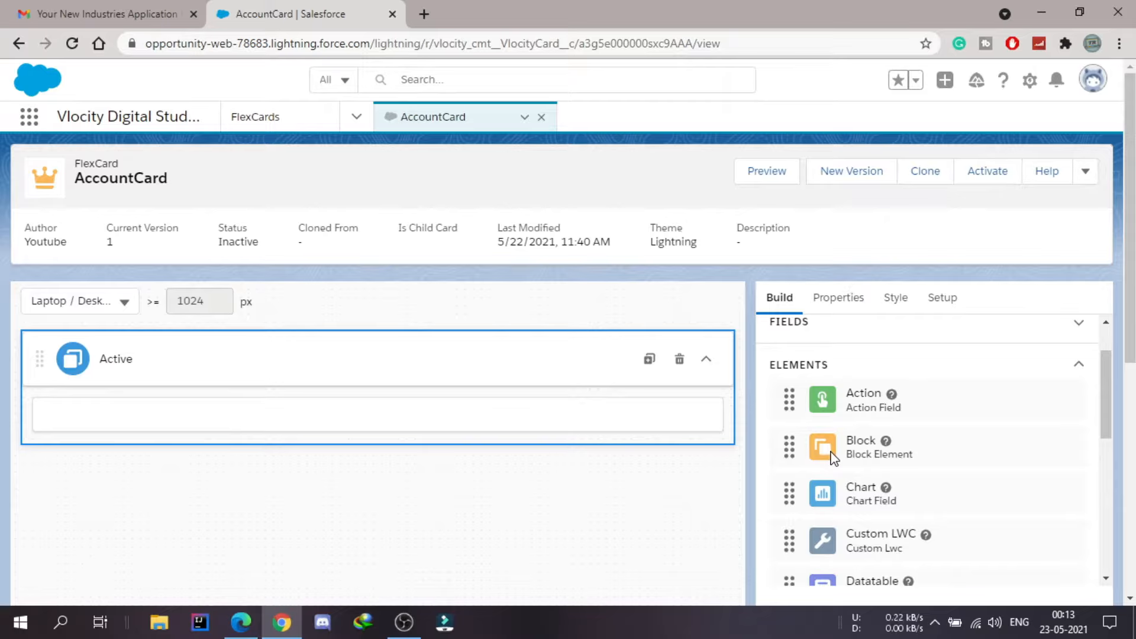
pyautogui.moveTo(828, 455); pyautogui.dragTo(480, 420)
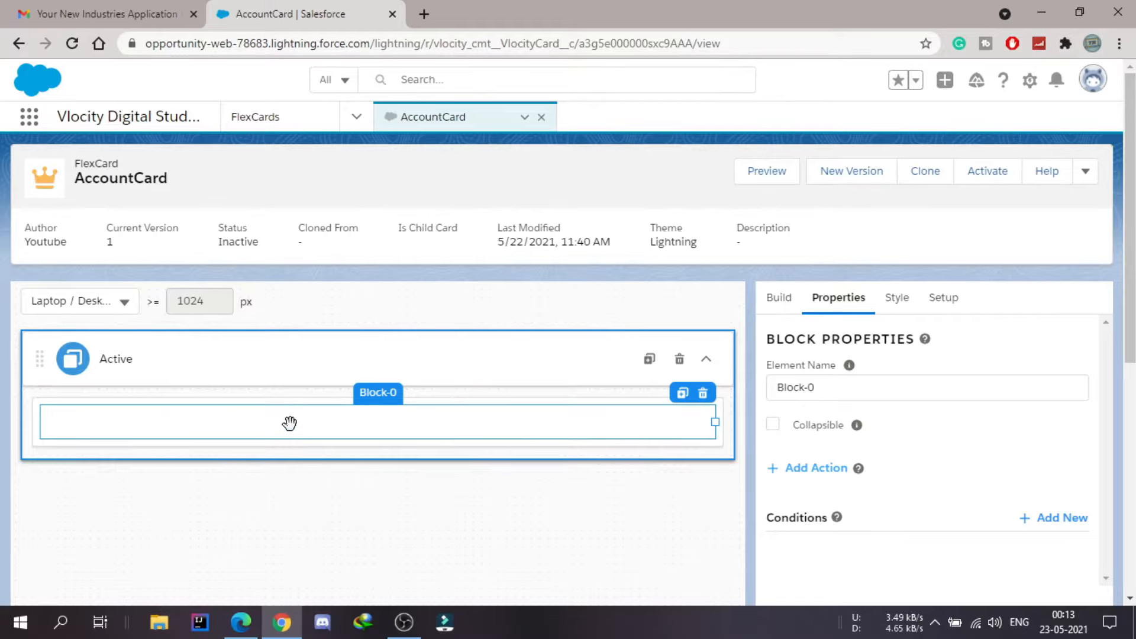
# Step: Rename the new block element as Main
pyautogui.click(835, 385)
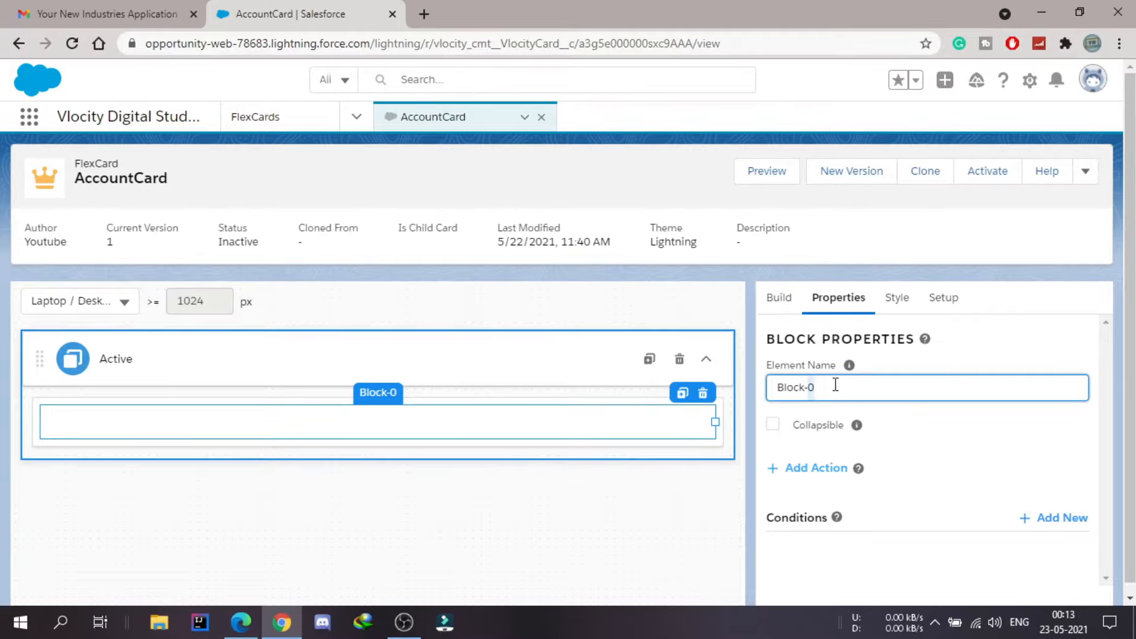
pyautogui.press('BackSpace')
pyautogui.press('BackSpace')
pyautogui.press('BackSpace')
pyautogui.press('BackSpace')
pyautogui.press('BackSpace')
pyautogui.press('BackSpace')
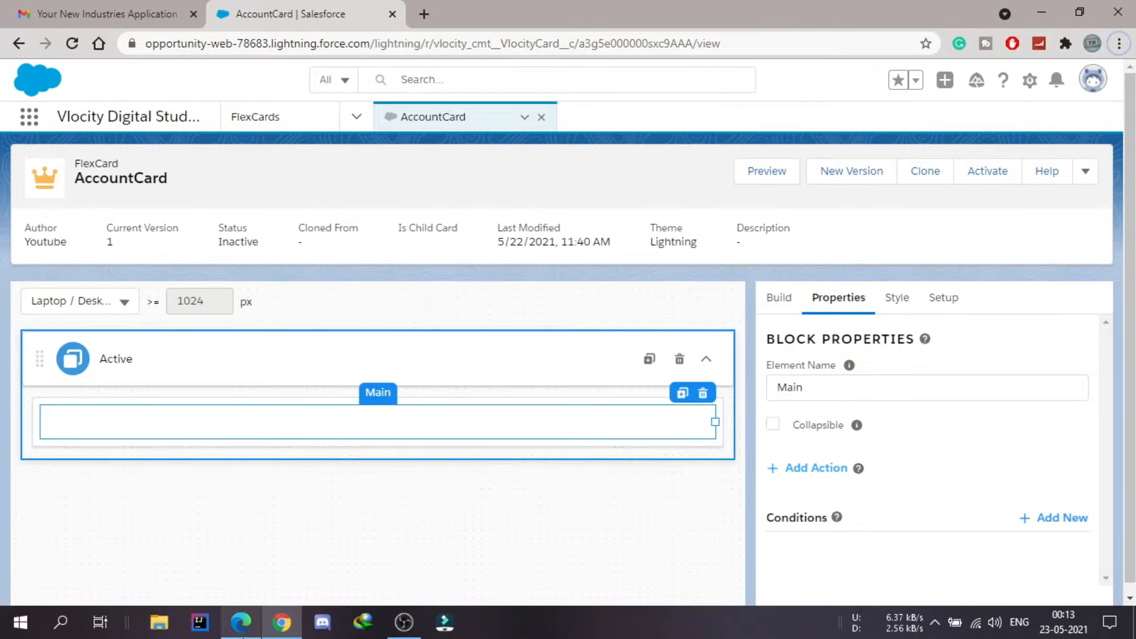
# Step: Check the finished Acme account card in Edge, and add two stacked Block elements inside the AccountCard's Main block
pyautogui.click(241, 629)
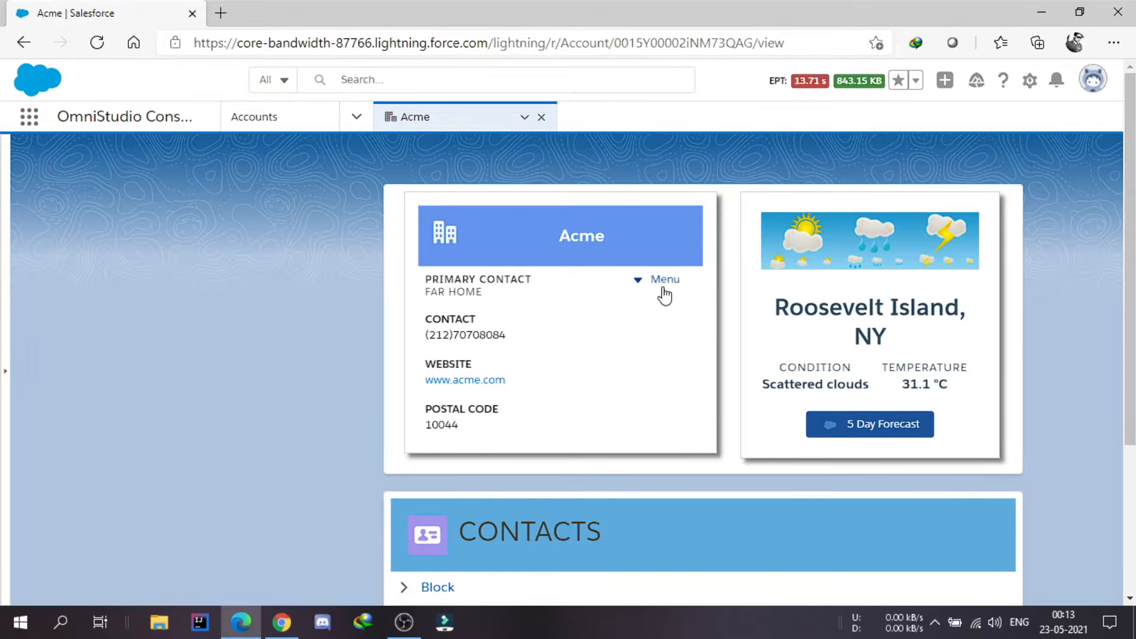
pyautogui.hotkey('alt', 'Tab')
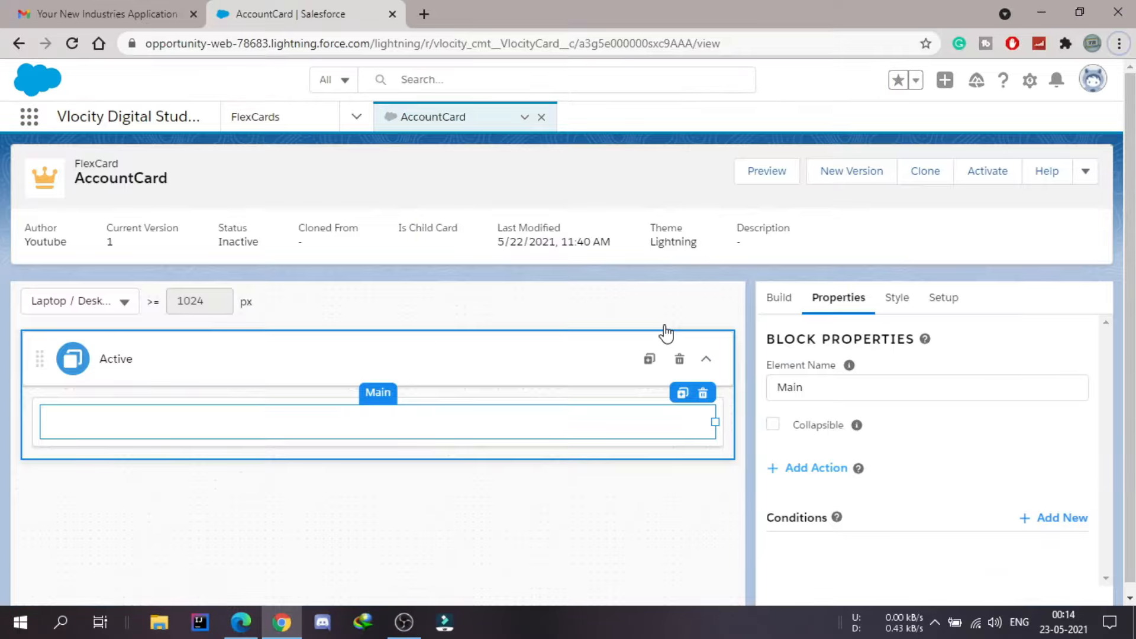
pyautogui.click(782, 310)
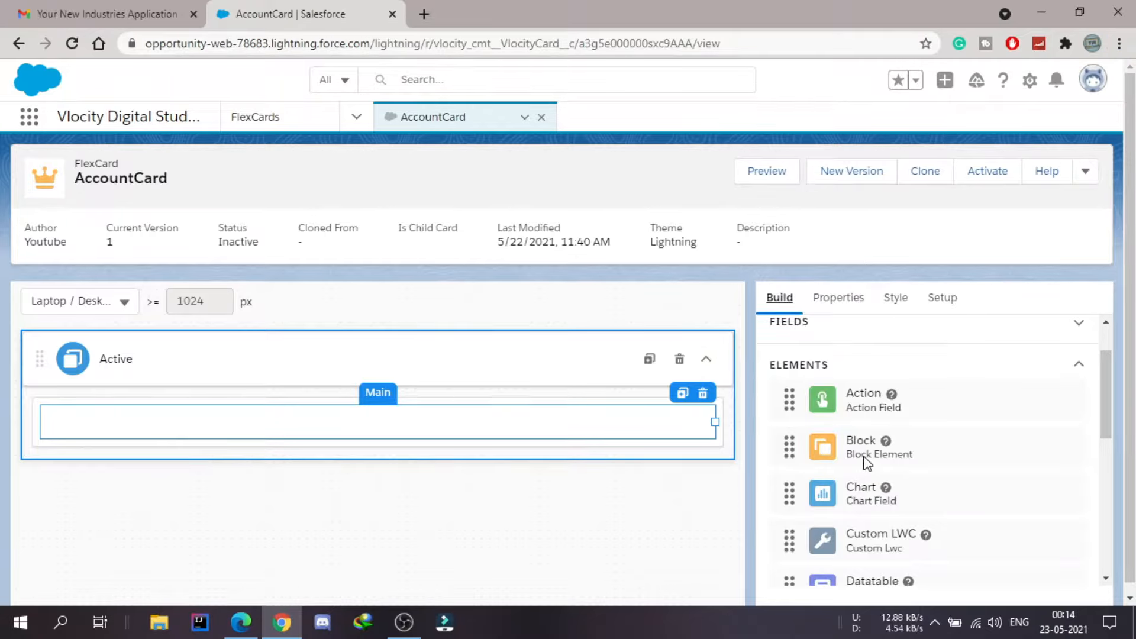
pyautogui.moveTo(861, 457); pyautogui.dragTo(537, 418)
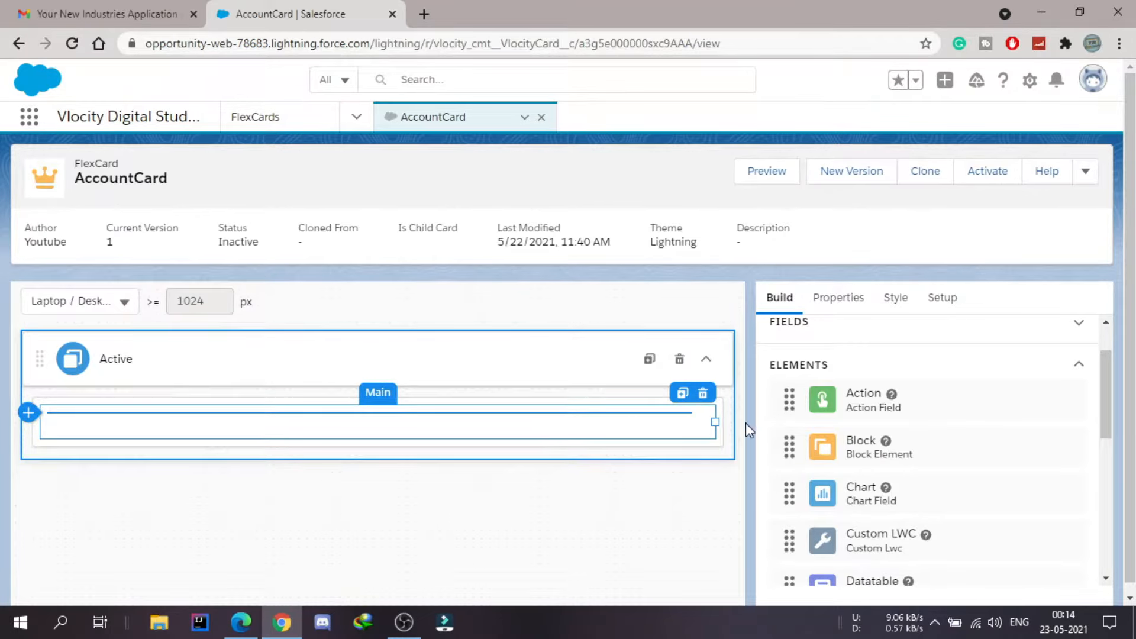
pyautogui.moveTo(846, 448); pyautogui.dragTo(553, 448)
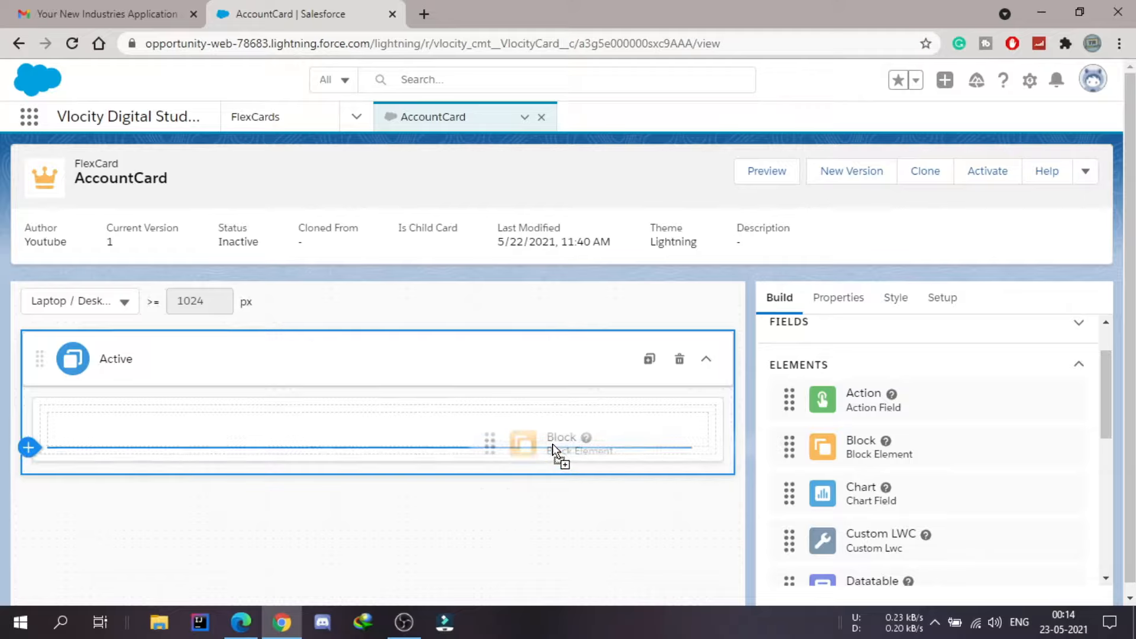
pyautogui.moveTo(552, 448); pyautogui.dragTo(525, 436)
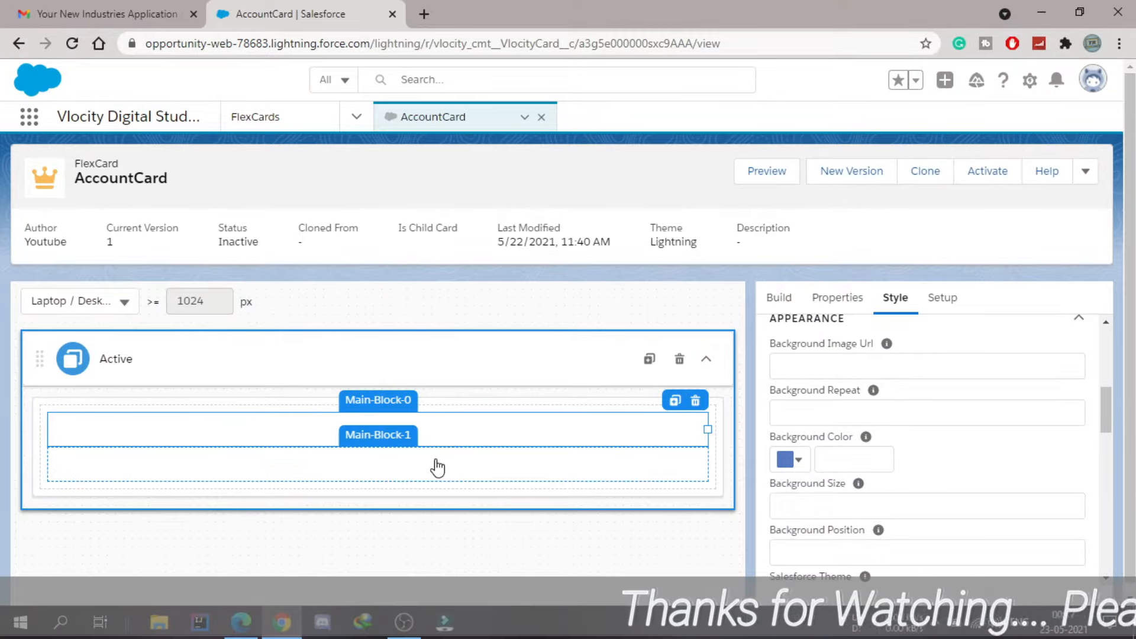
# Step: Add an Icon element inside the upper of the two blocks nested in Main
pyautogui.click(778, 298)
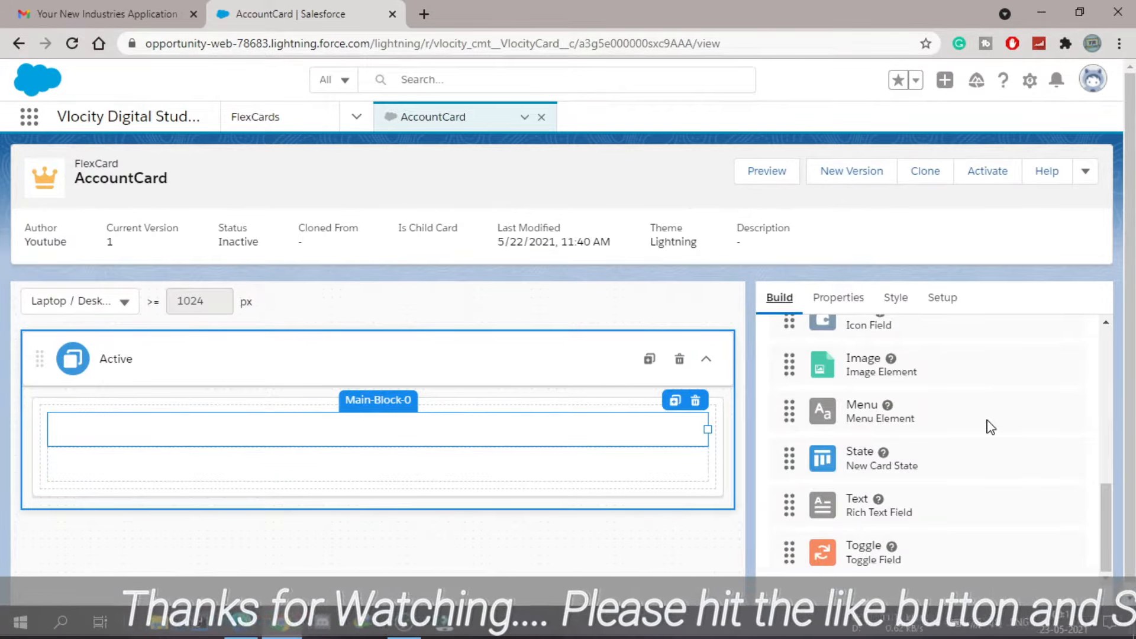
pyautogui.scroll(1, 896, 411)
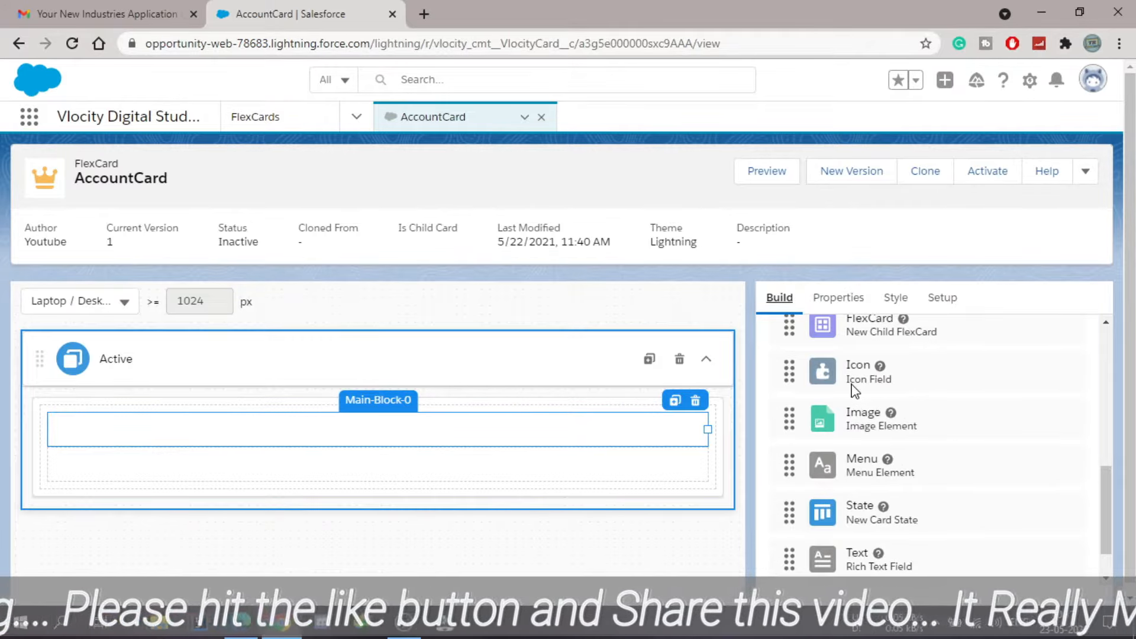
pyautogui.moveTo(811, 374); pyautogui.dragTo(400, 434)
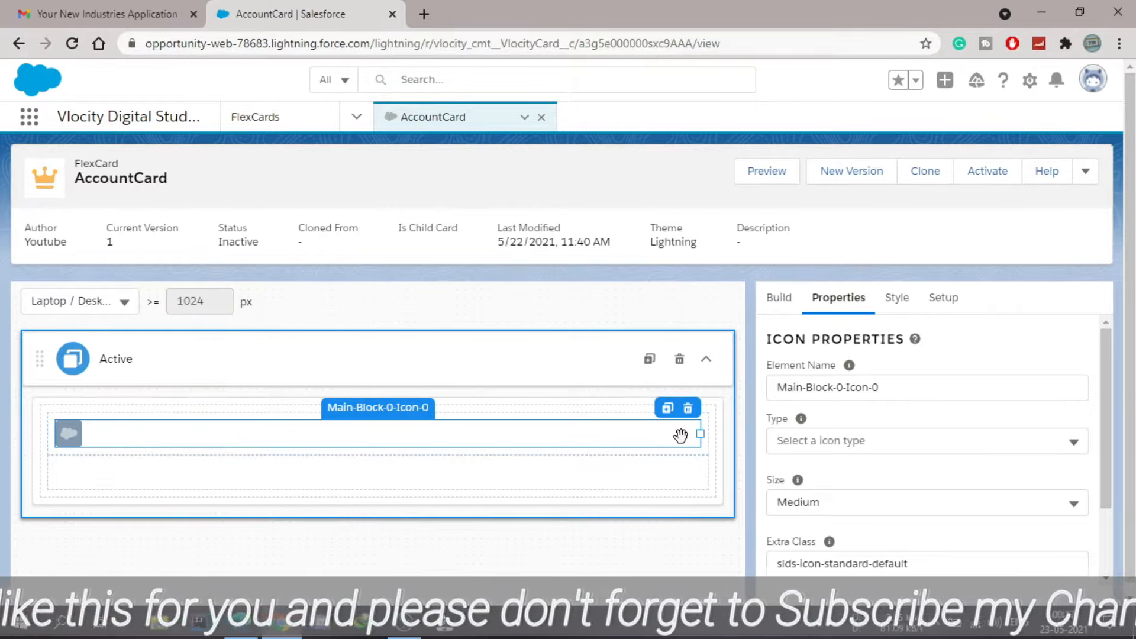
# Step: Narrow the icon element to a width of 2 on the 0-12 scale
pyautogui.moveTo(701, 432); pyautogui.dragTo(142, 448)
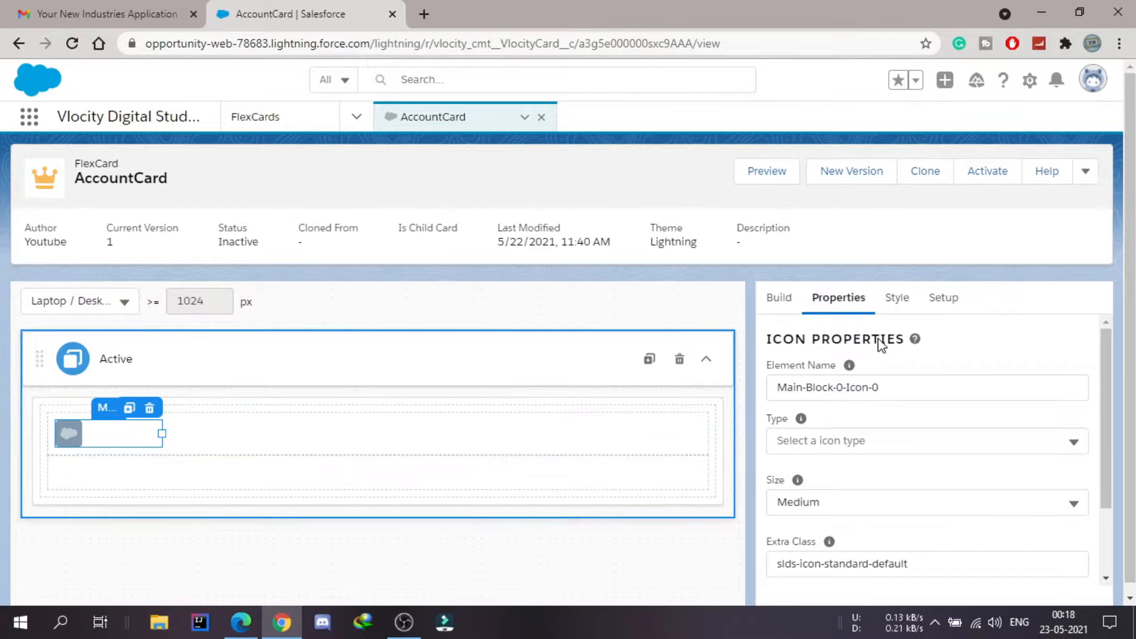
pyautogui.click(898, 298)
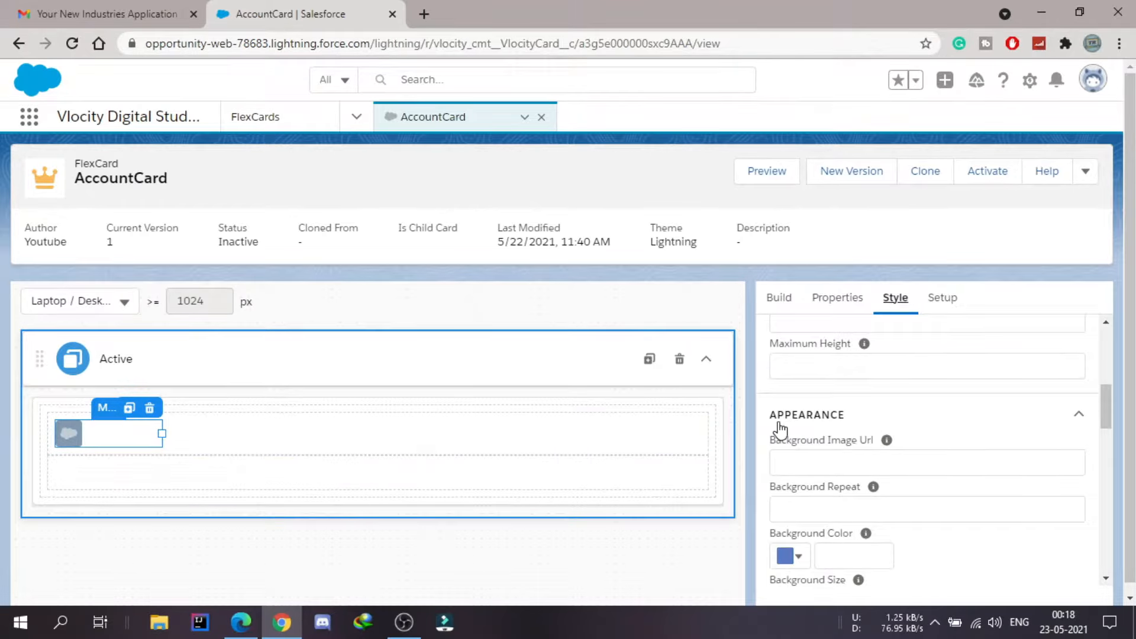
pyautogui.scroll(5, 963, 402)
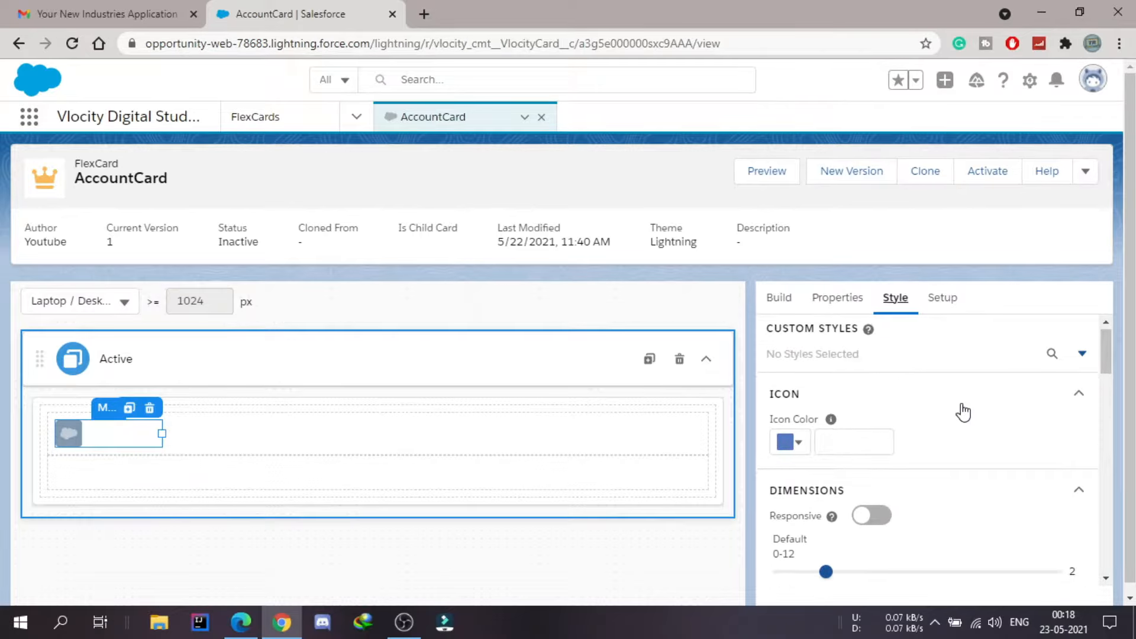
pyautogui.scroll(-2, 964, 411)
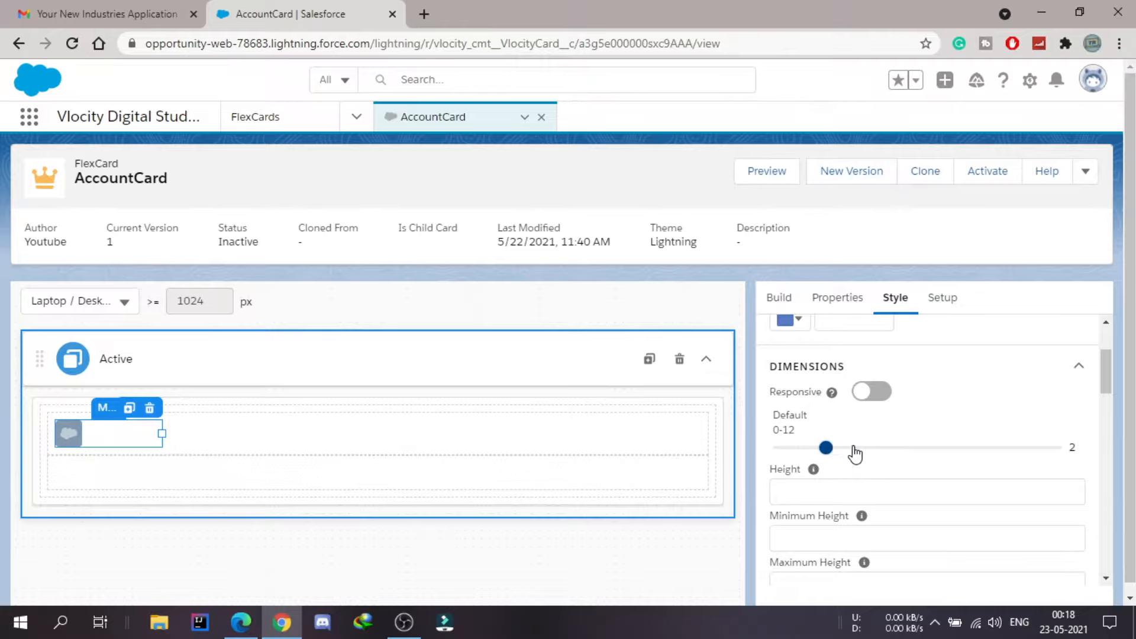
pyautogui.moveTo(855, 451); pyautogui.dragTo(827, 454)
pyautogui.moveTo(827, 451)
pyautogui.mouseDown()
pyautogui.moveTo(1072, 457)
pyautogui.moveTo(834, 456)
pyautogui.mouseUp()
# Step: Add a Text element to the upper nested block and narrow it so it fits beside the icon
pyautogui.click(780, 299)
pyautogui.scroll(-2, 984, 456)
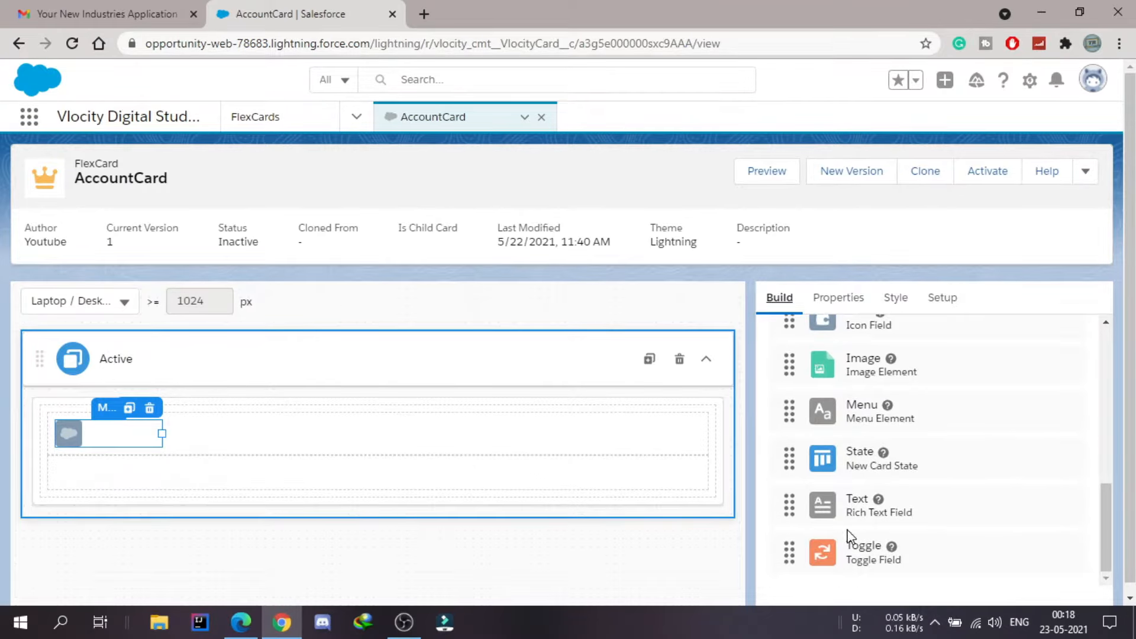
pyautogui.moveTo(850, 507); pyautogui.dragTo(464, 437)
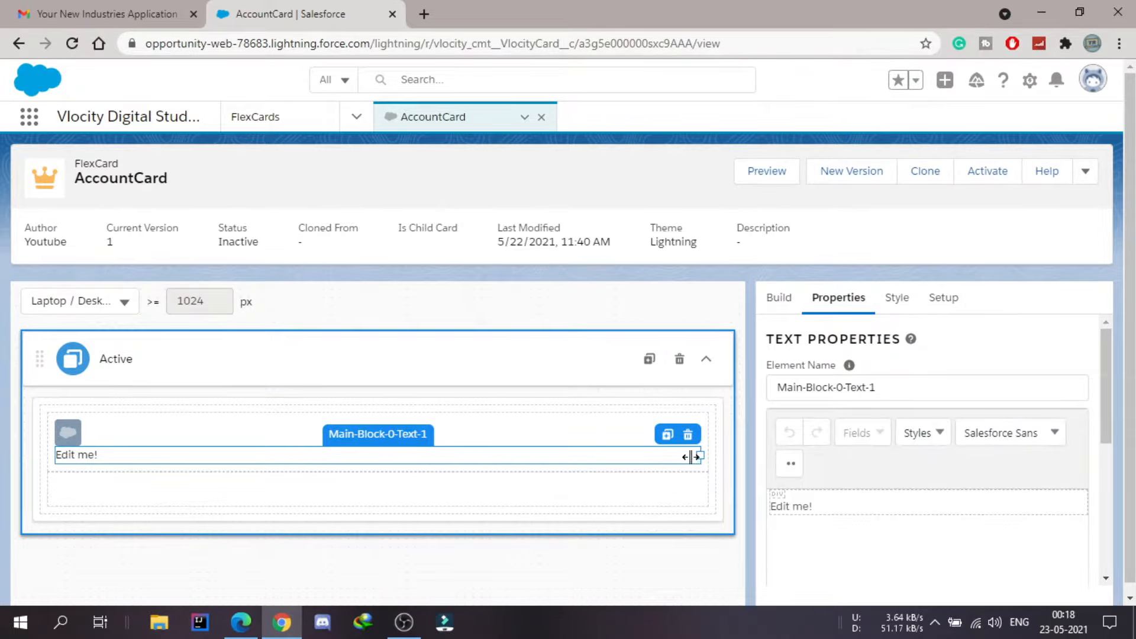
pyautogui.moveTo(690, 456); pyautogui.dragTo(620, 454)
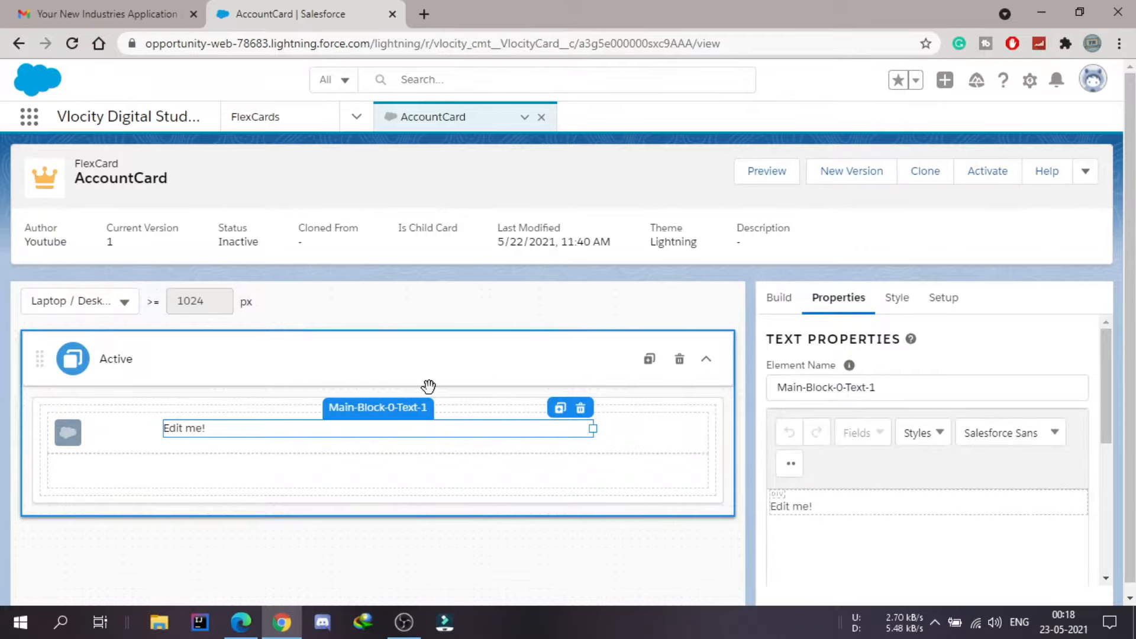
# Step: Set the background color of the upper nested block to #478fed
pyautogui.click(646, 438)
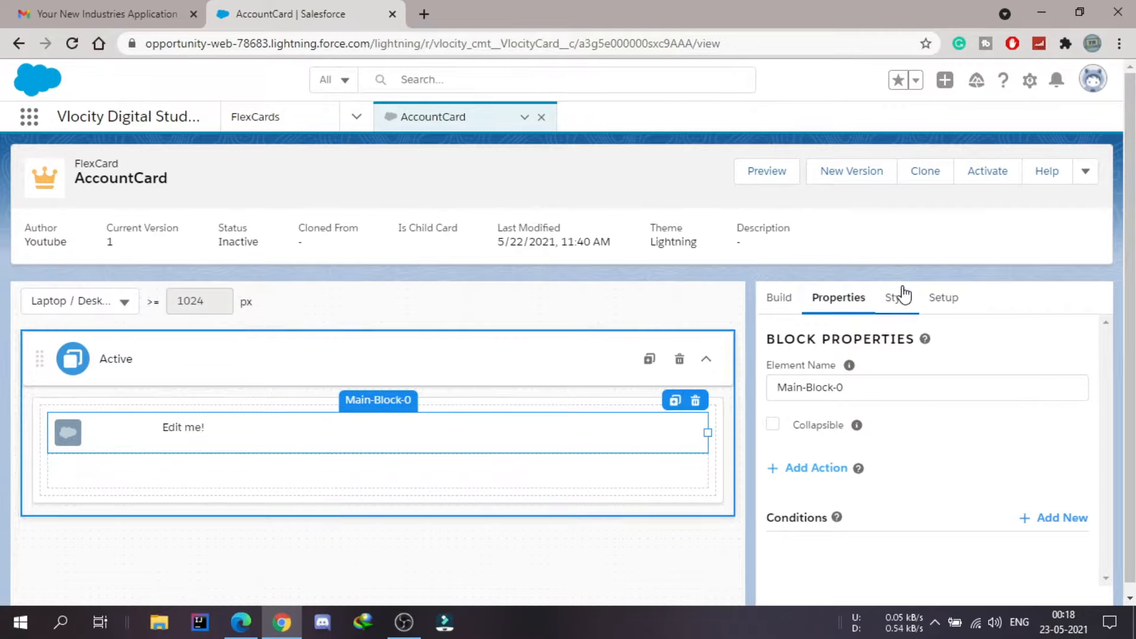
pyautogui.click(897, 298)
pyautogui.scroll(-2, 908, 431)
pyautogui.scroll(-2, 909, 432)
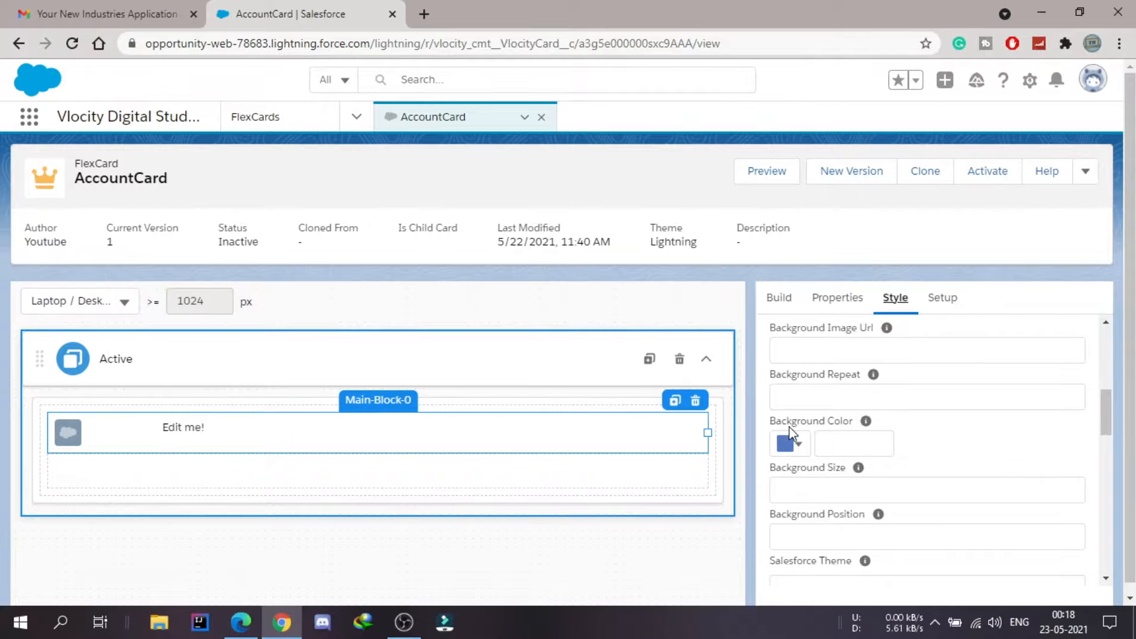
pyautogui.click(864, 440)
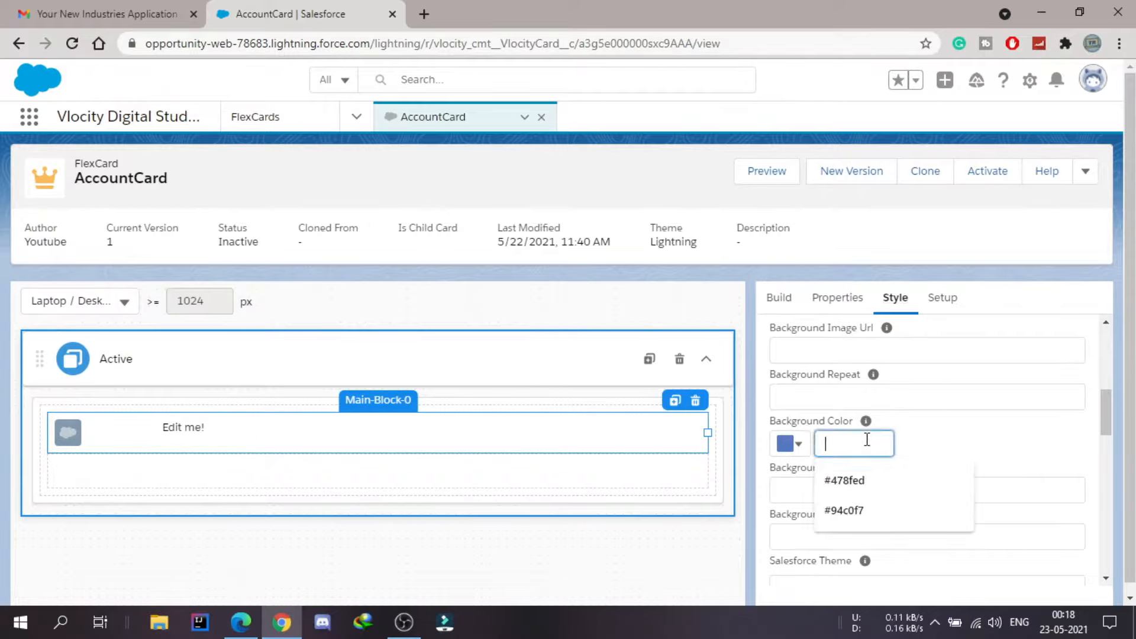
pyautogui.click(892, 491)
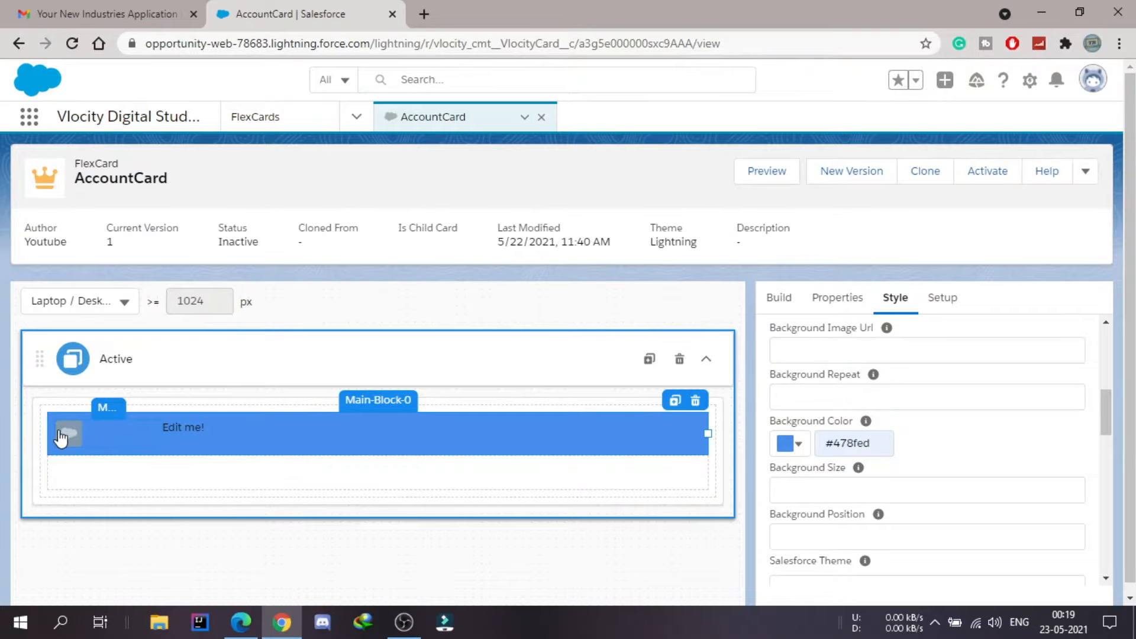
# Step: Set the icon element's type to Salesforce SVG after trying the Custom type
pyautogui.click(99, 441)
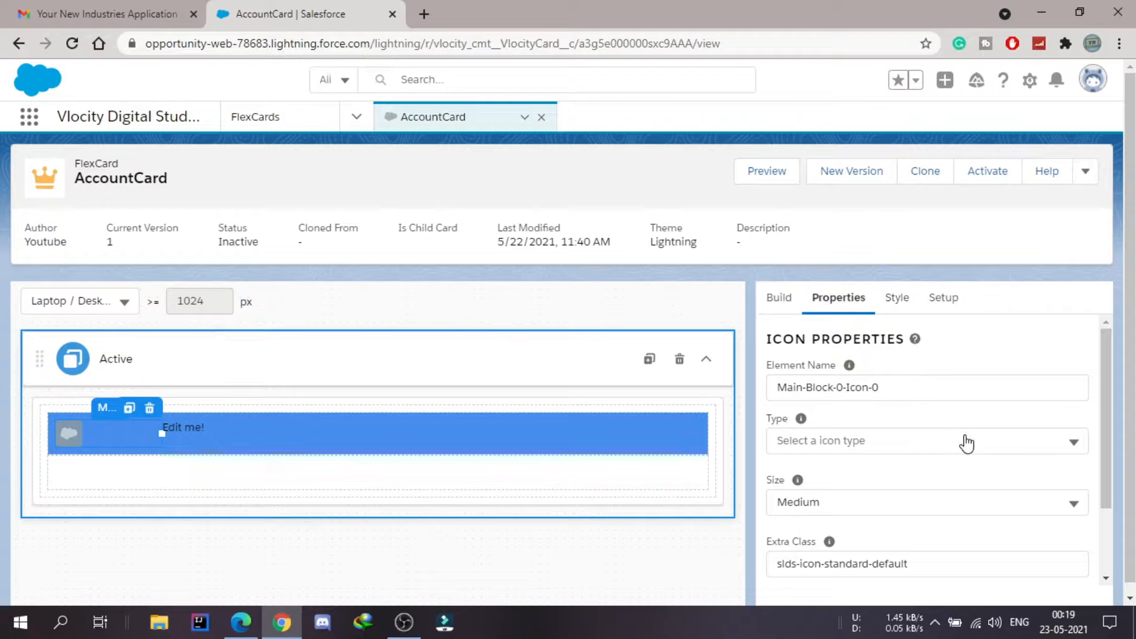
pyautogui.click(917, 443)
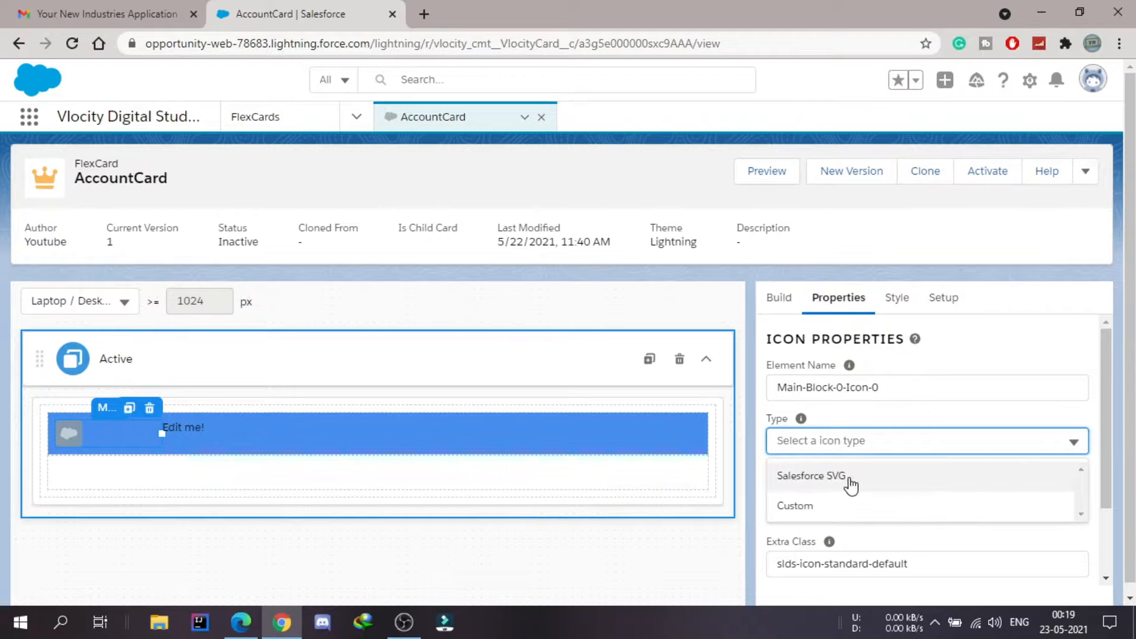
pyautogui.click(910, 506)
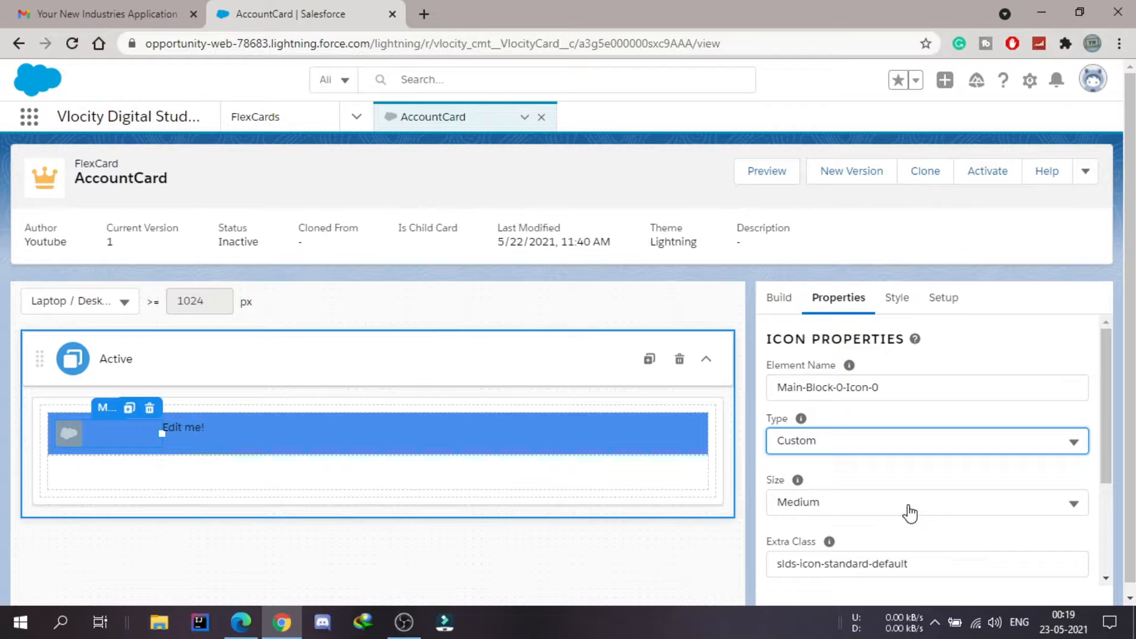
pyautogui.click(943, 449)
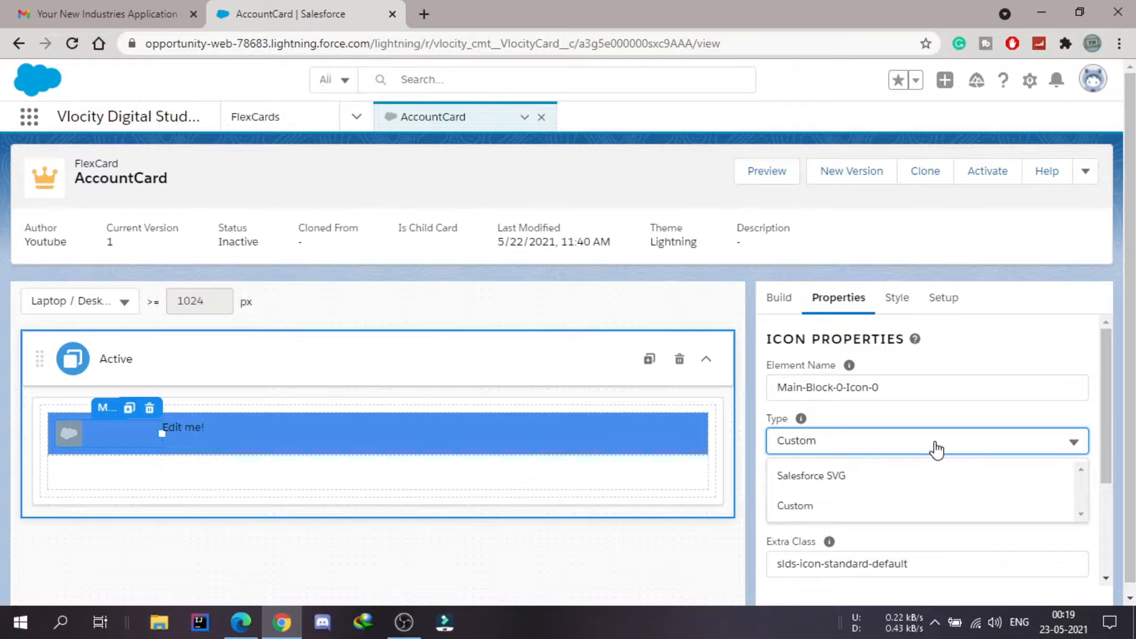
pyautogui.click(845, 480)
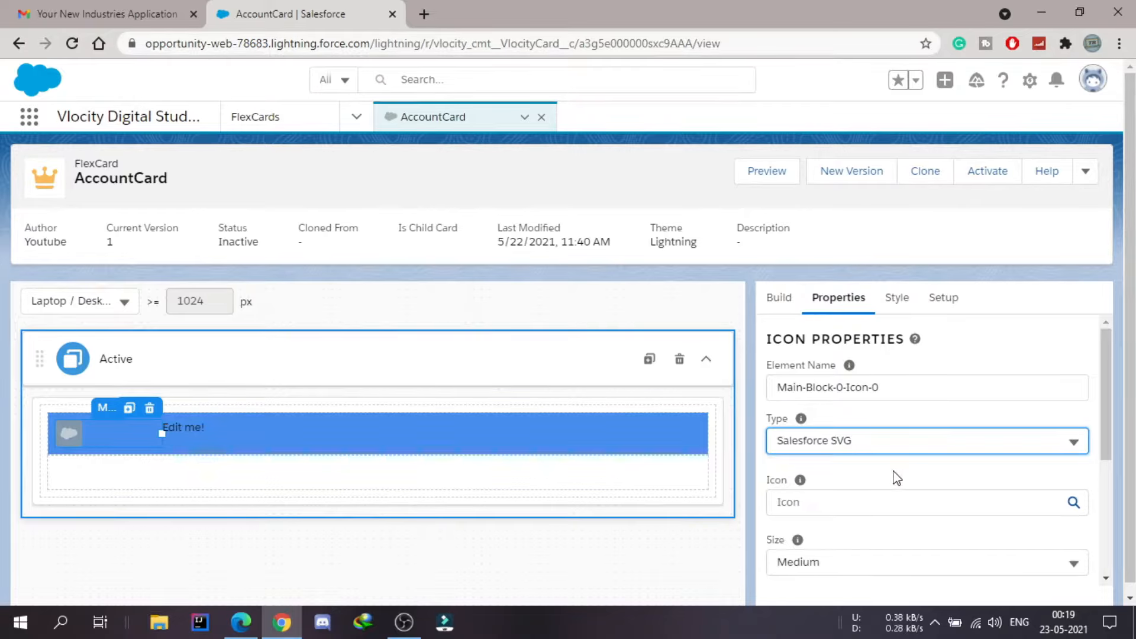
# Step: Search the icon library for "accou", assign action:new_account to the icon element, and set its size to Large
pyautogui.scroll(-1, 898, 478)
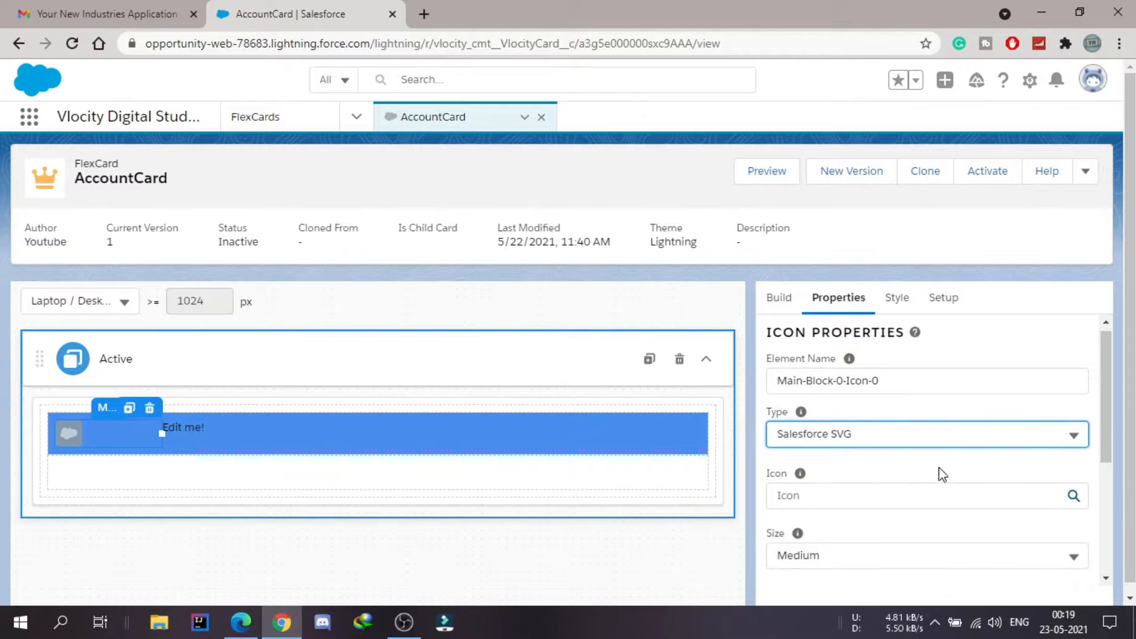
pyautogui.click(1072, 498)
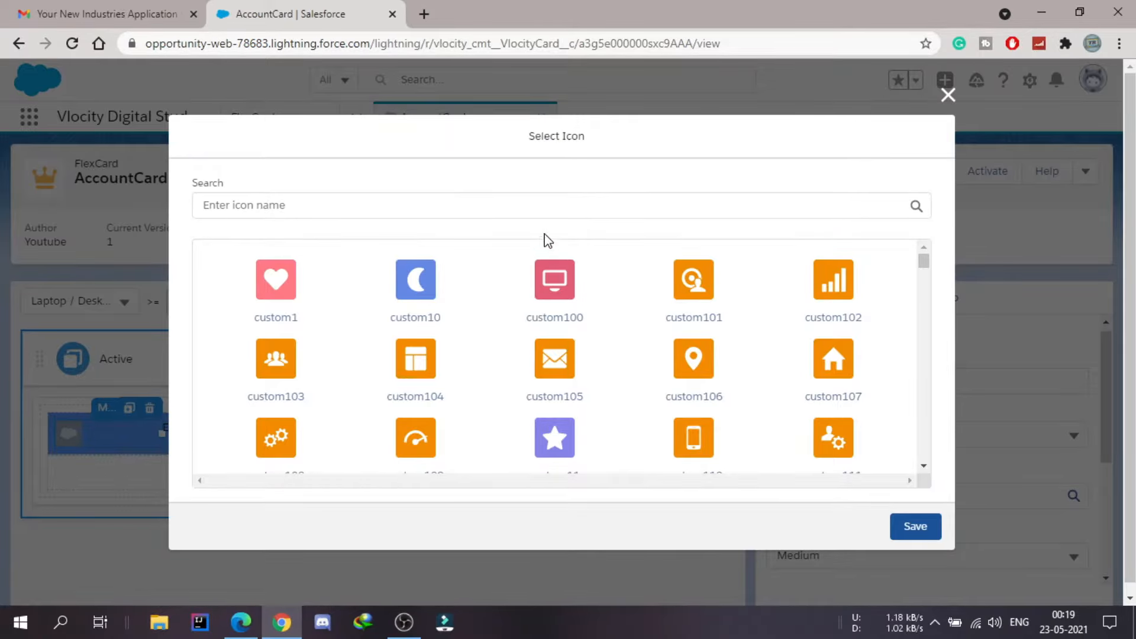
pyautogui.click(534, 198)
pyautogui.write('a')
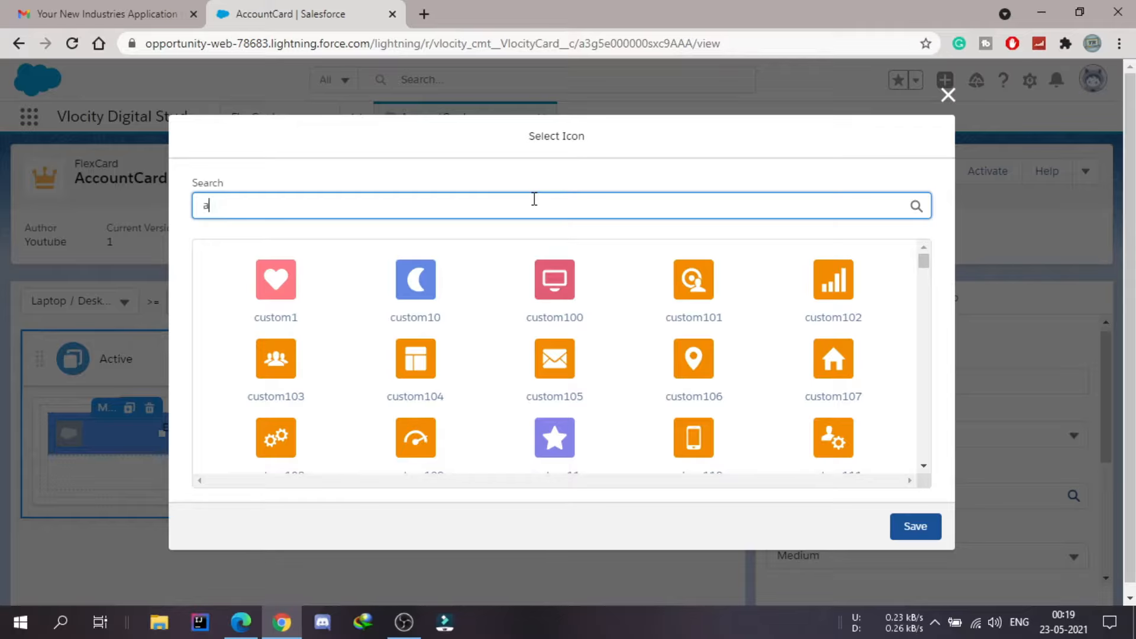
pyautogui.write('cco')
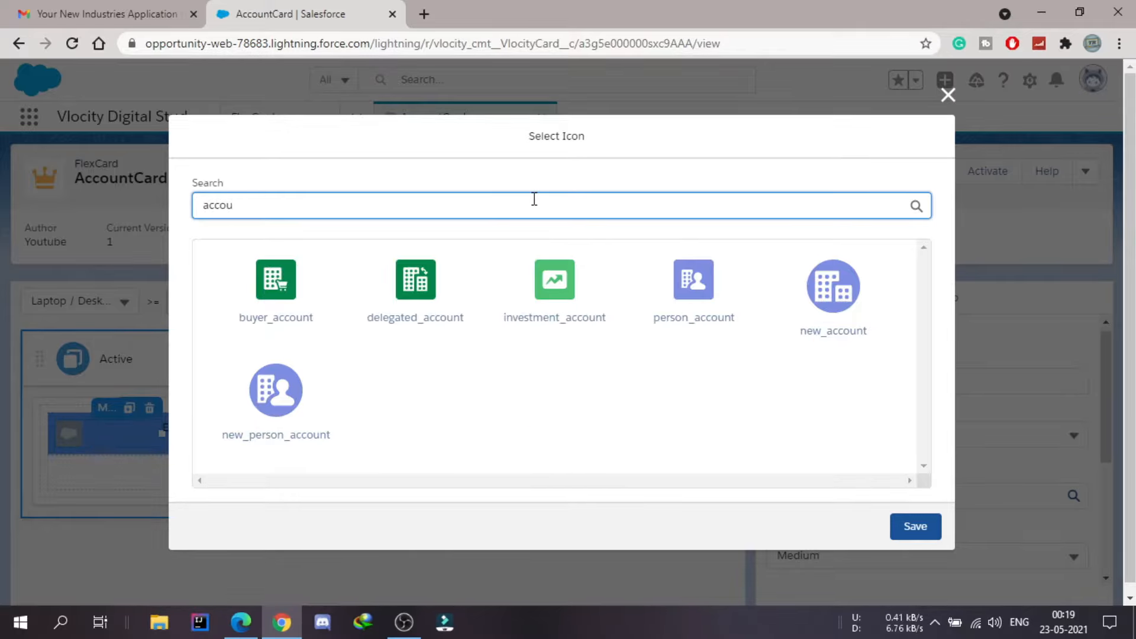
pyautogui.write('u')
pyautogui.click(834, 307)
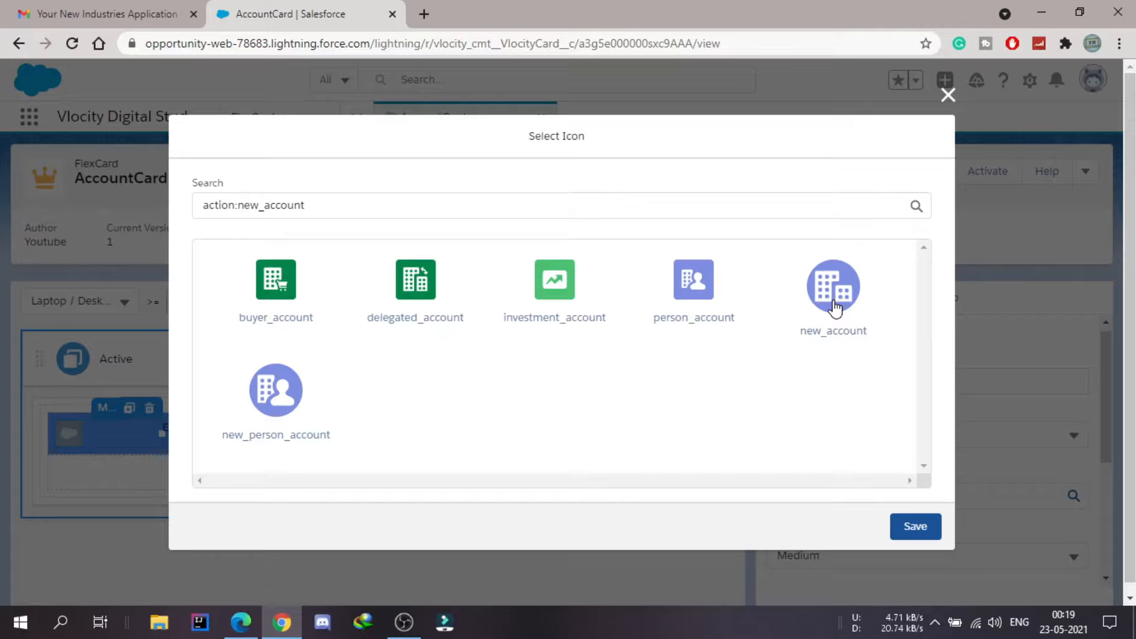
pyautogui.click(914, 535)
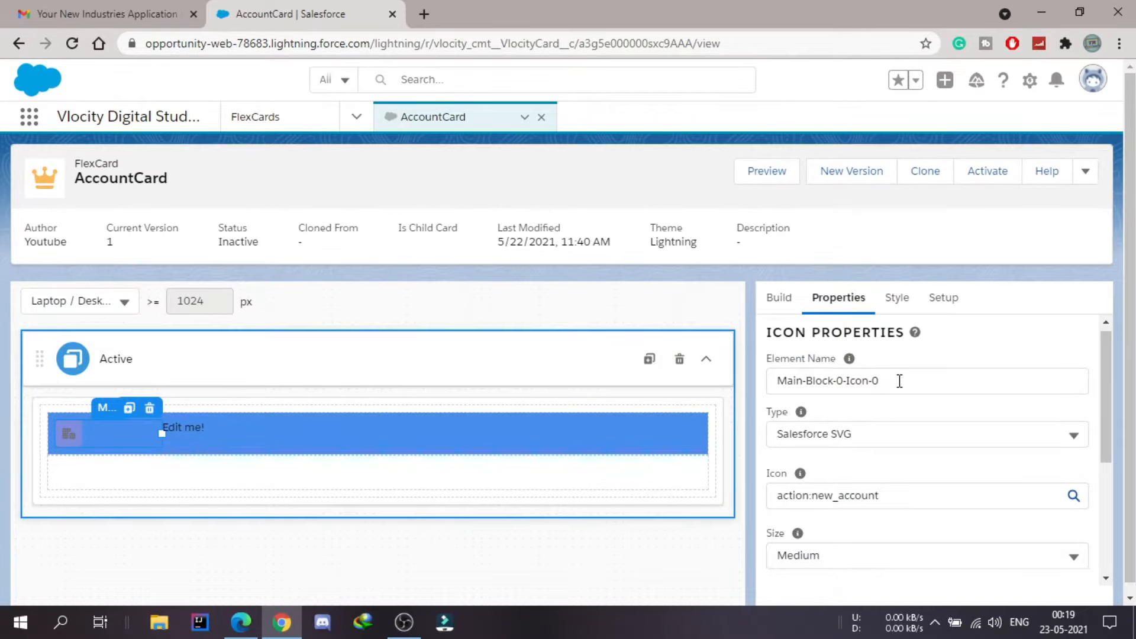
pyautogui.click(955, 559)
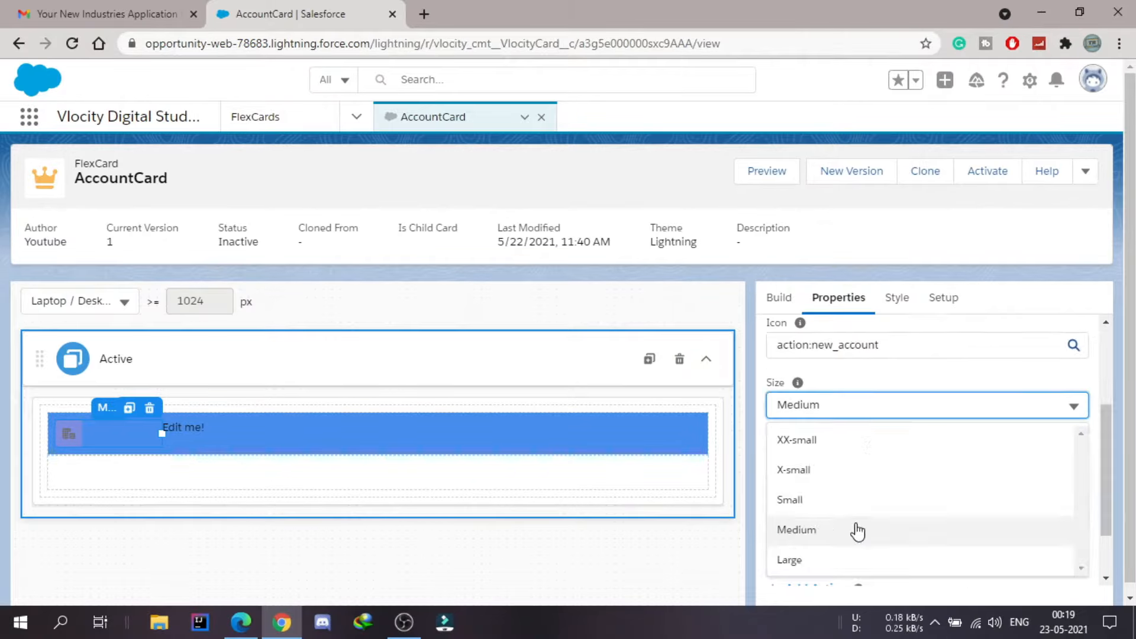
pyautogui.click(823, 559)
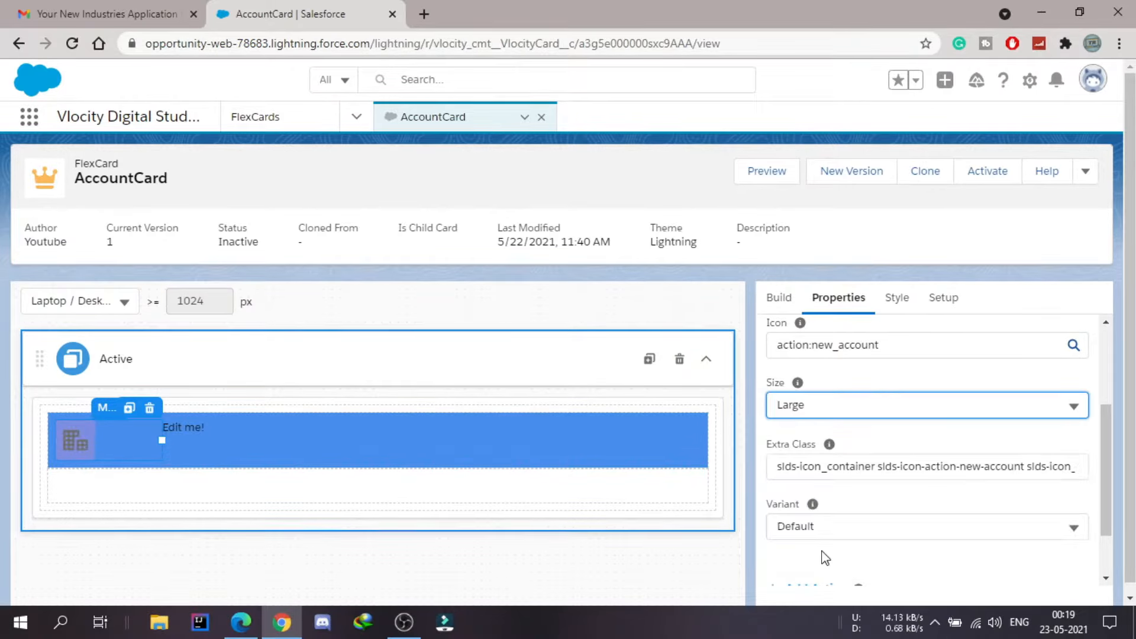
# Step: Add Small padding of type Around to the icon element in the upper nested block
pyautogui.click(897, 298)
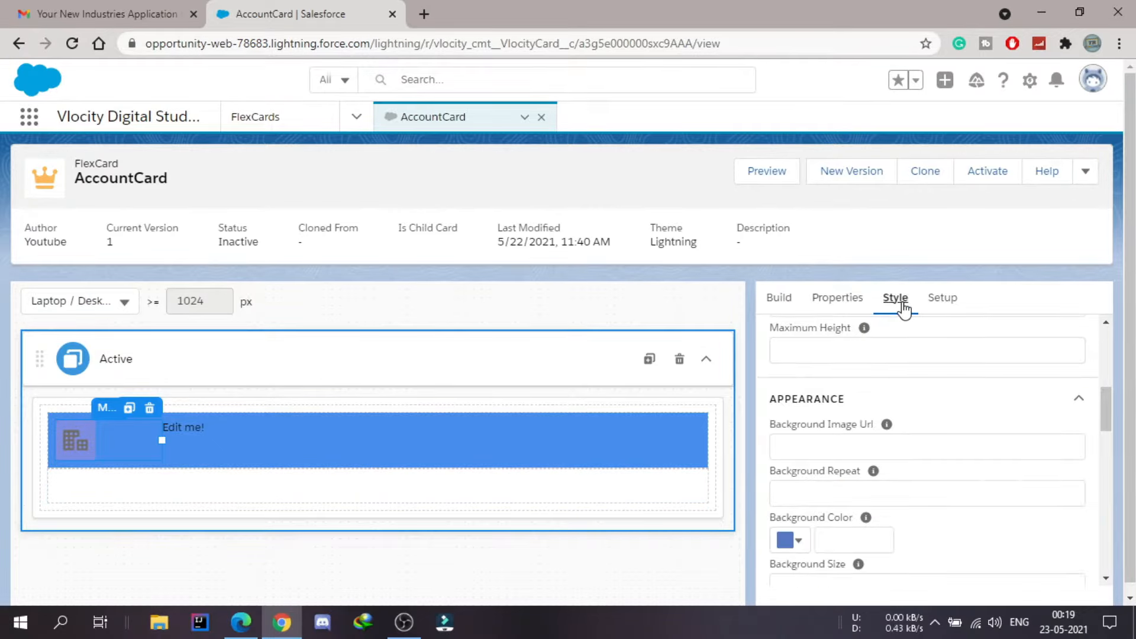
pyautogui.scroll(-7, 956, 426)
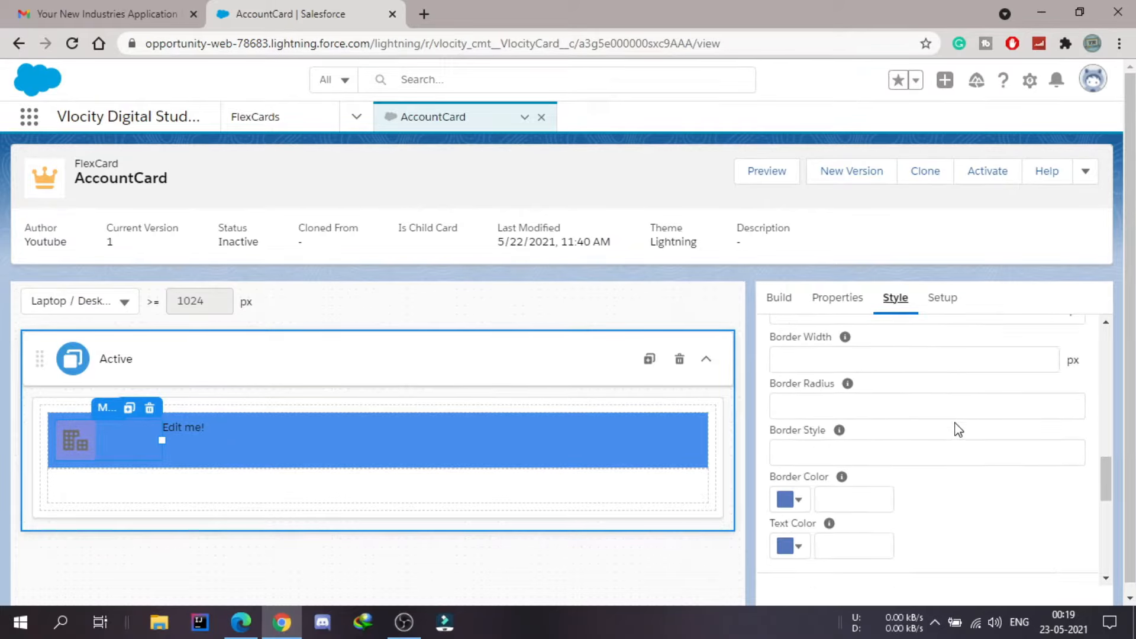
pyautogui.scroll(-3, 959, 430)
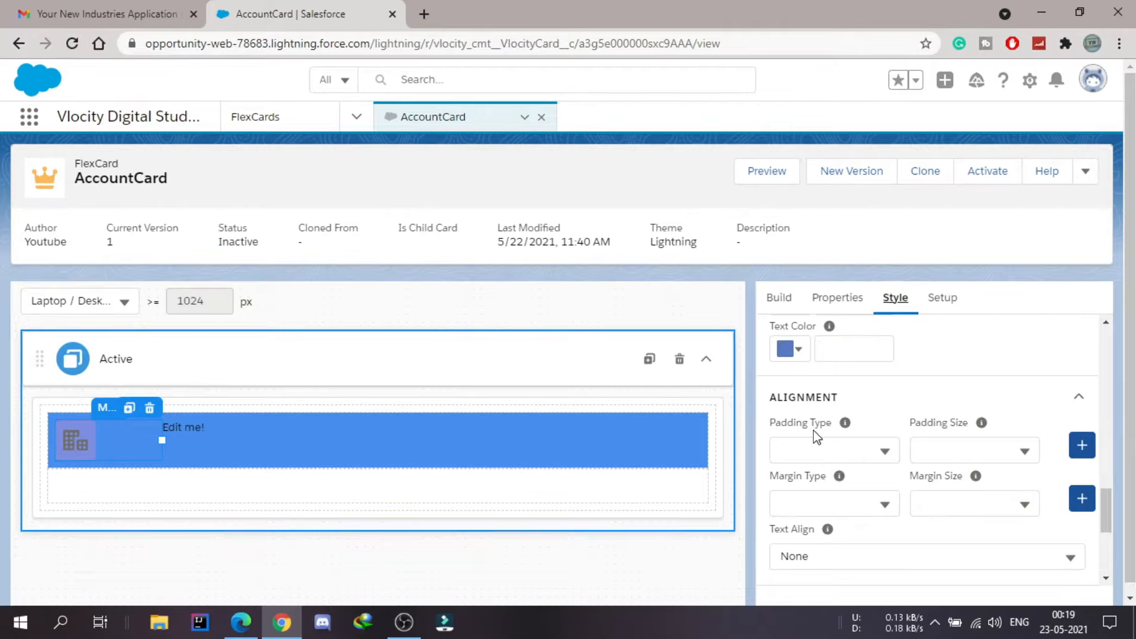
pyautogui.click(884, 454)
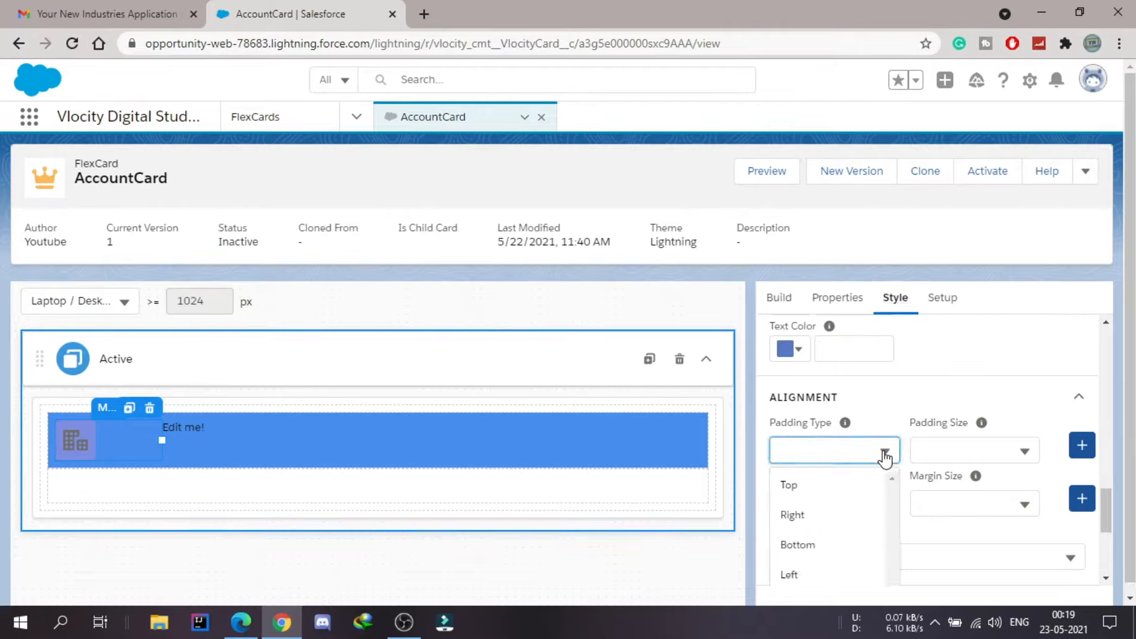
pyautogui.scroll(-2, 884, 457)
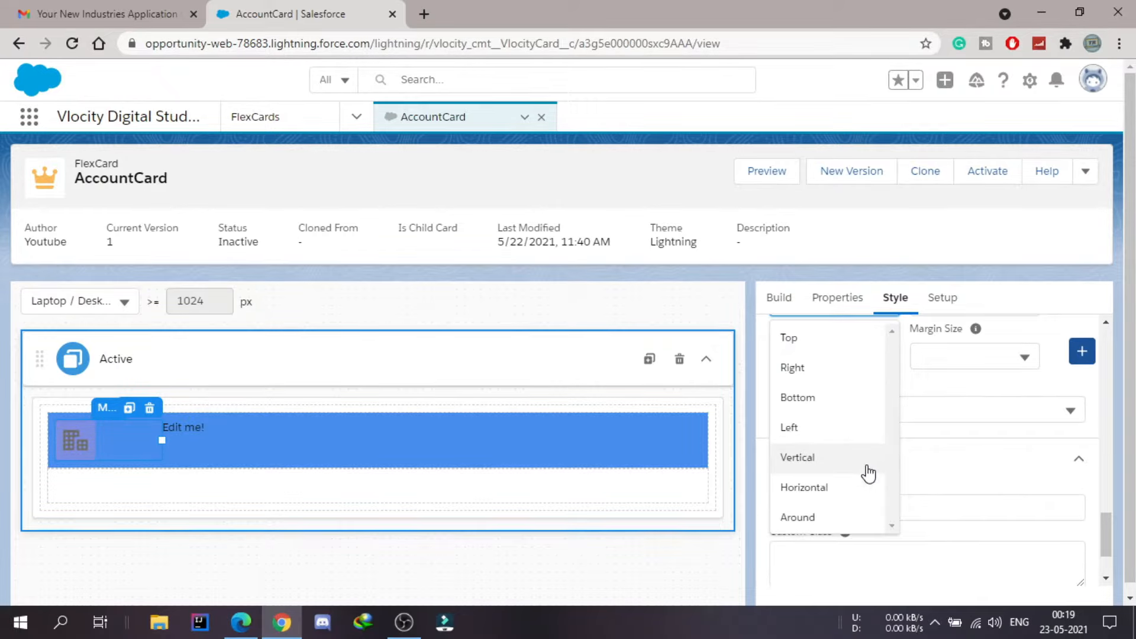
pyautogui.click(797, 517)
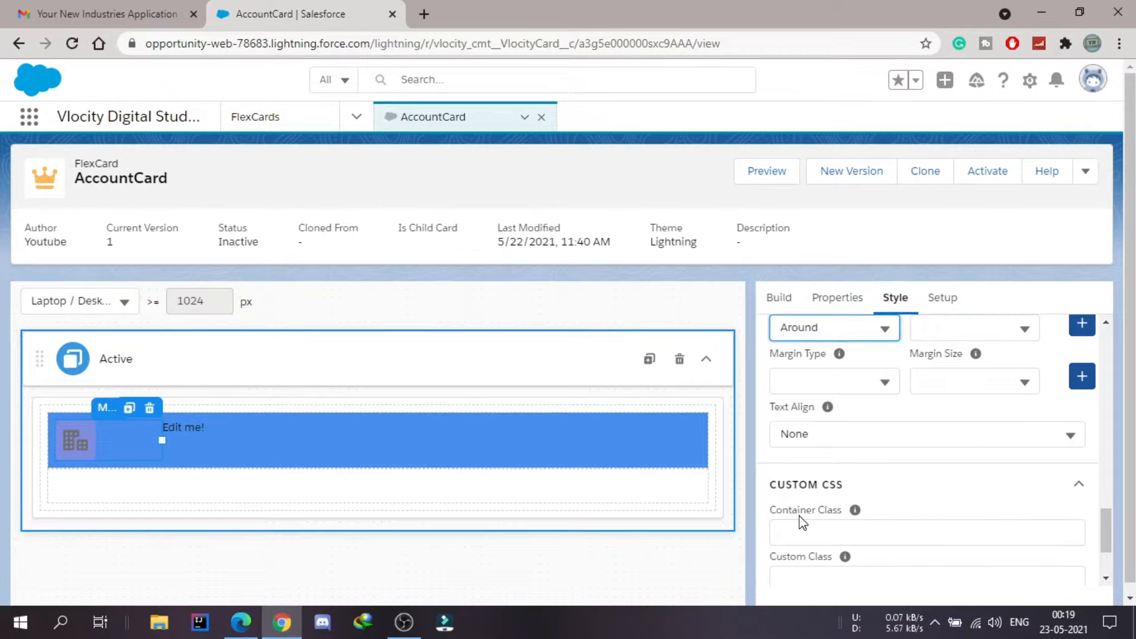
pyautogui.click(1025, 329)
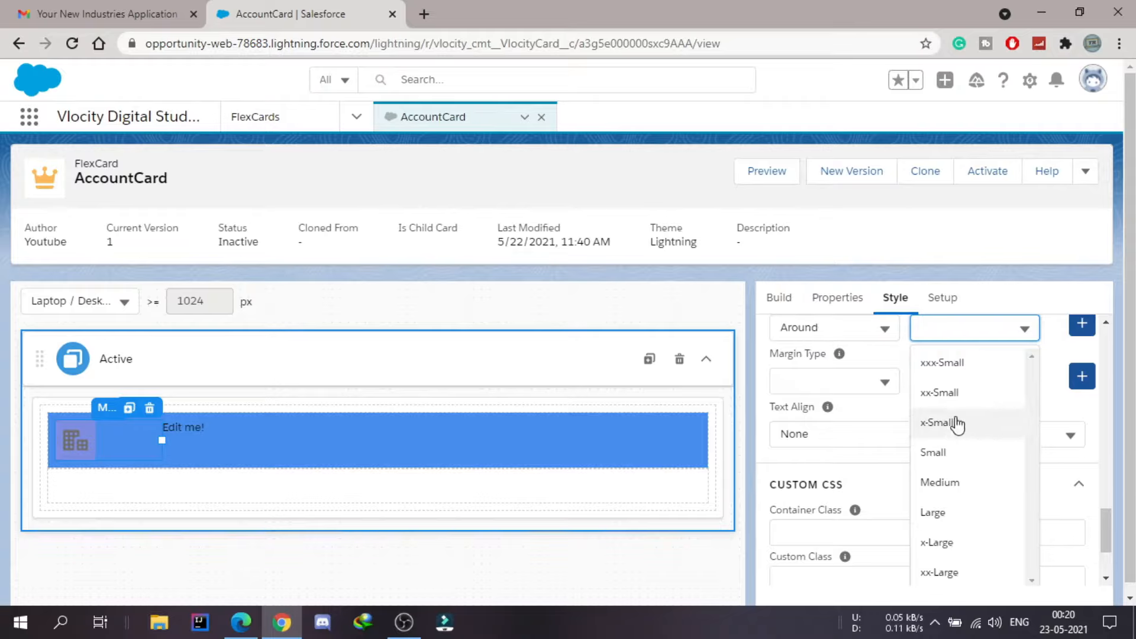
pyautogui.click(963, 452)
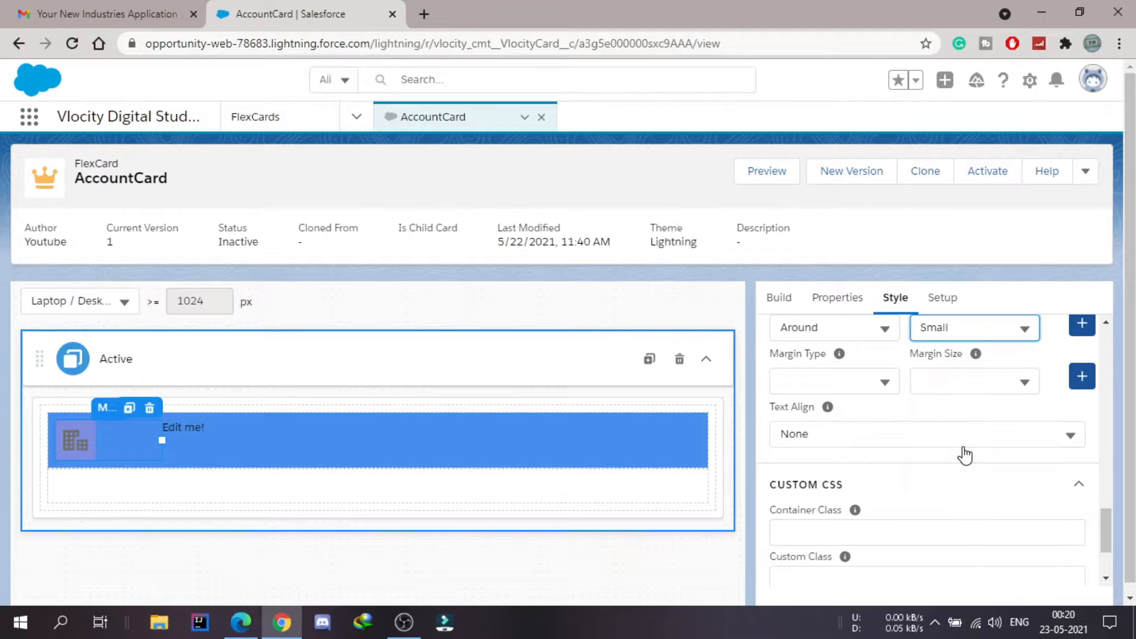
pyautogui.click(1081, 330)
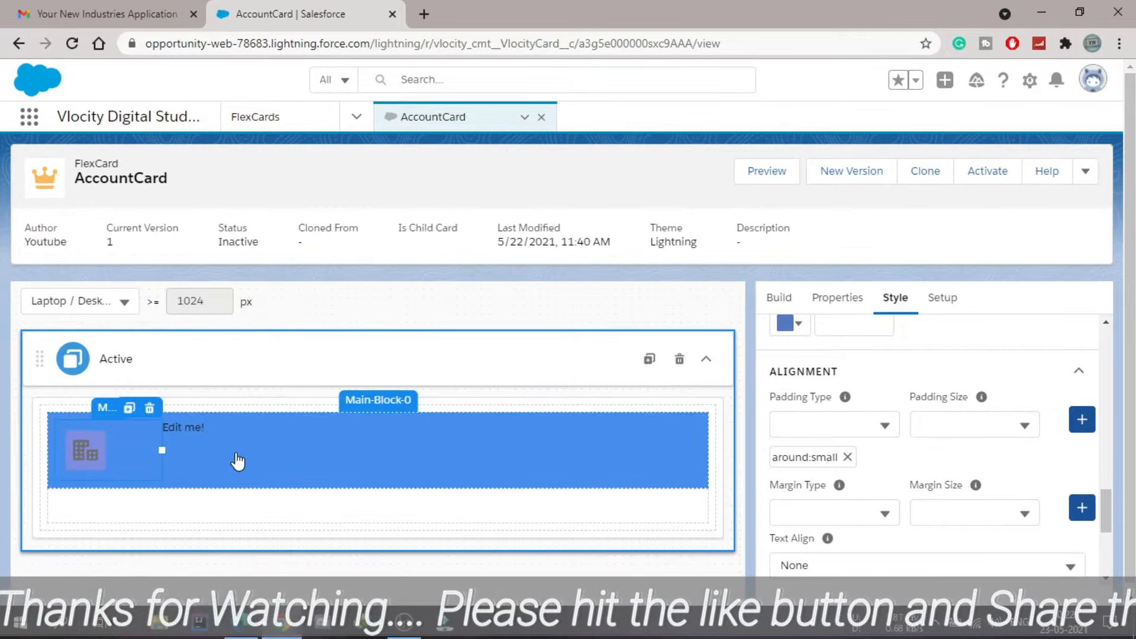
# Step: Clear the extra class of the icon element to remove its colored background
pyautogui.click(837, 299)
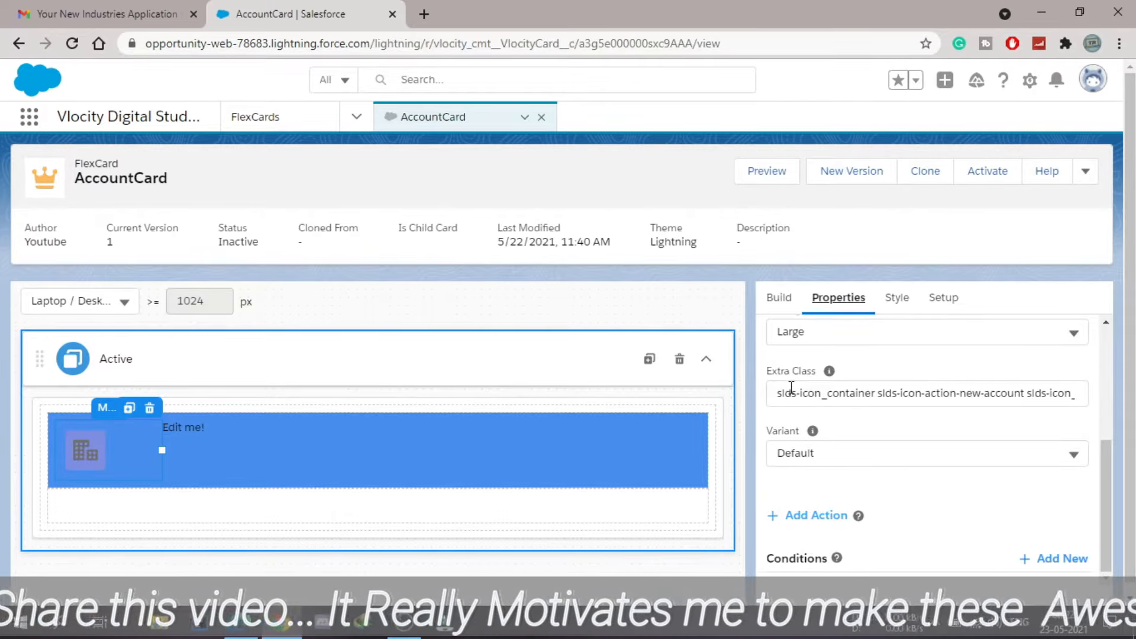
pyautogui.tripleClick(834, 398)
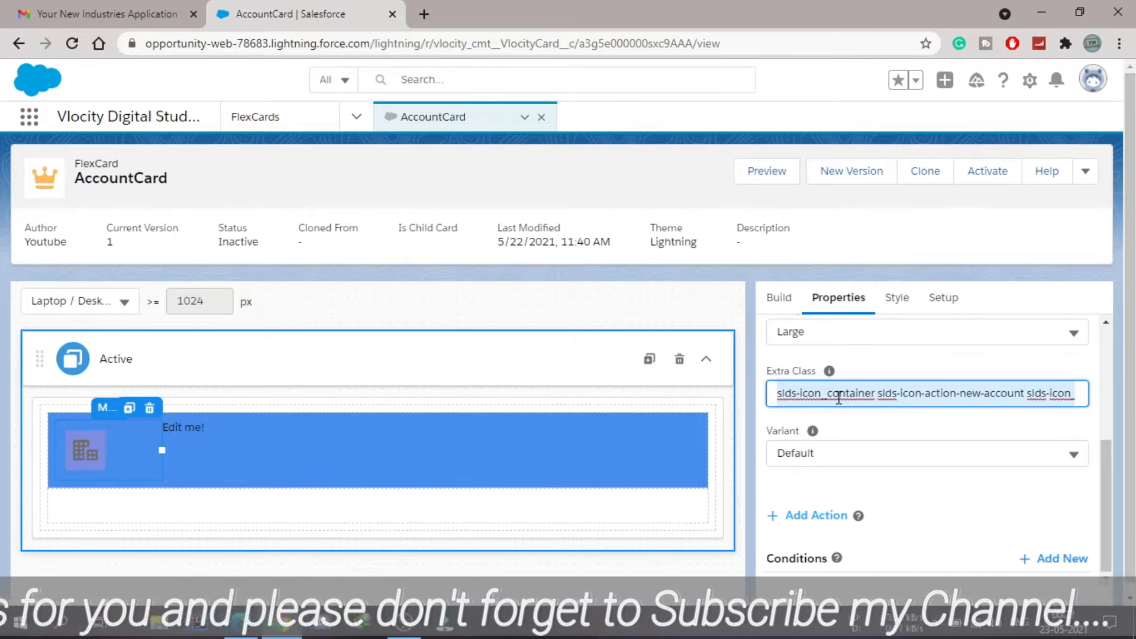
pyautogui.press('BackSpace')
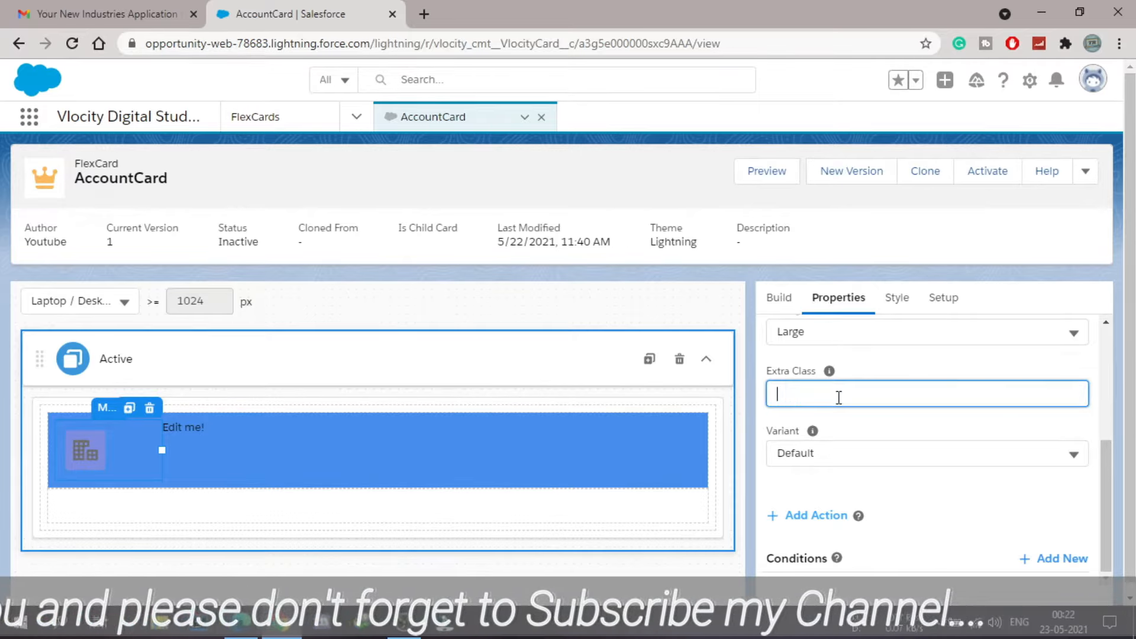
pyautogui.click(884, 426)
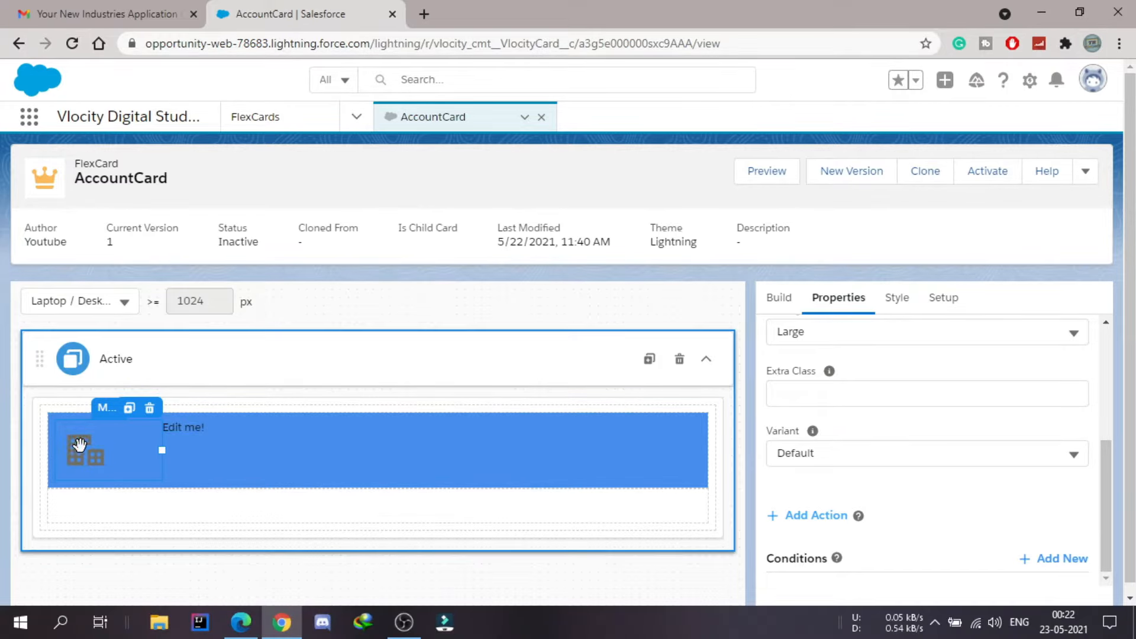
# Step: Set the icon element's variant to Inverse and compare the header with the Acme card in the other browser window
pyautogui.click(937, 456)
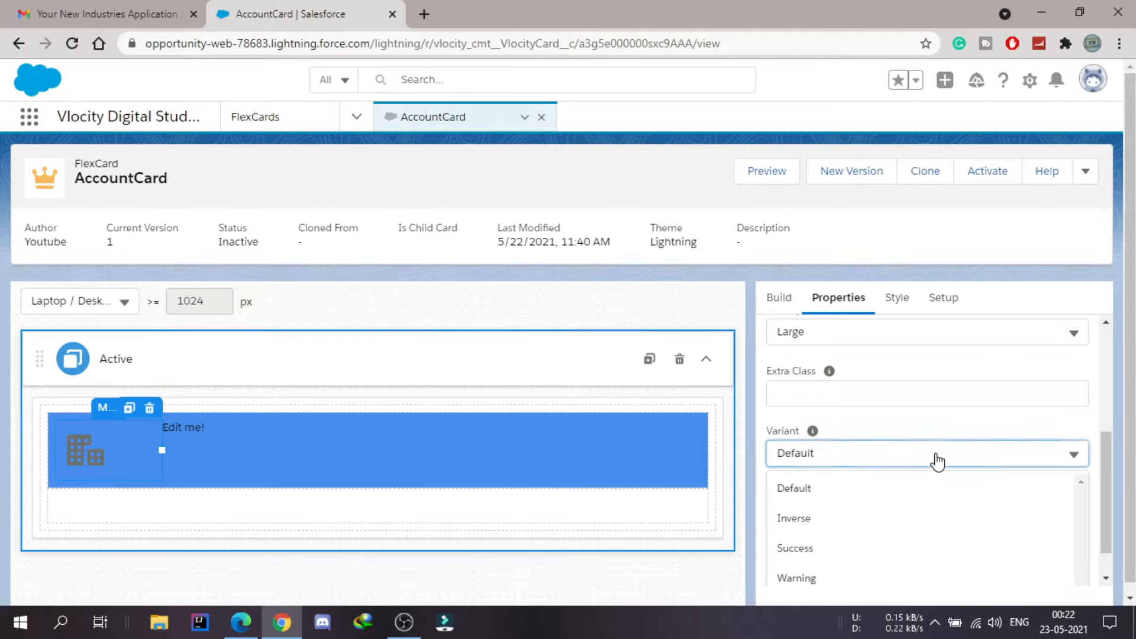
pyautogui.click(804, 521)
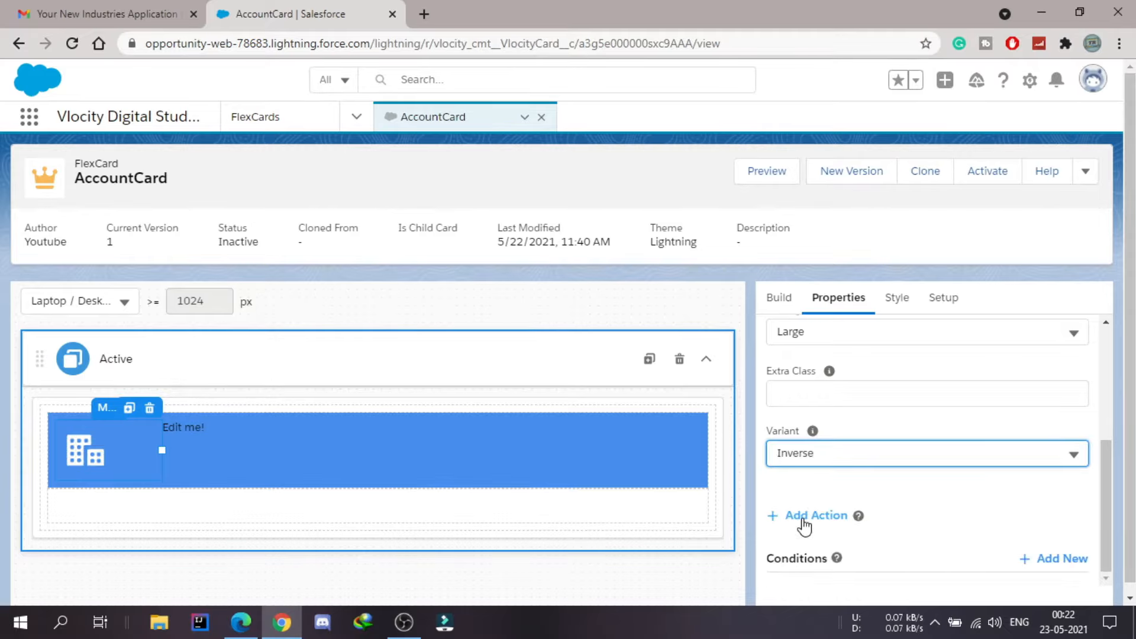
pyautogui.click(941, 489)
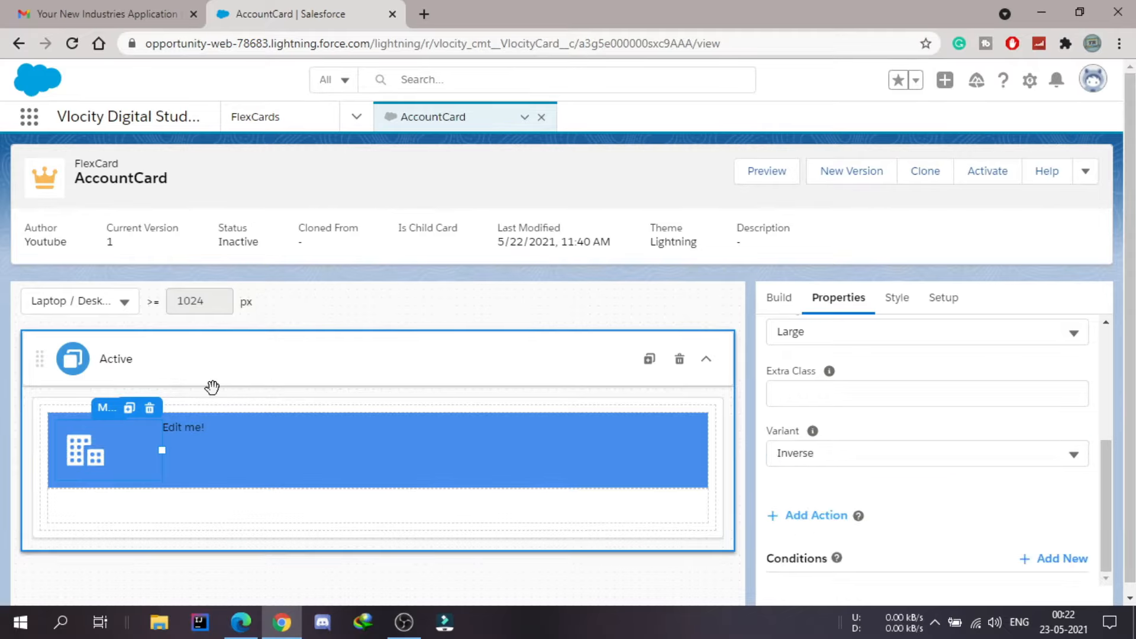
pyautogui.hotkey('alt', 'Tab')
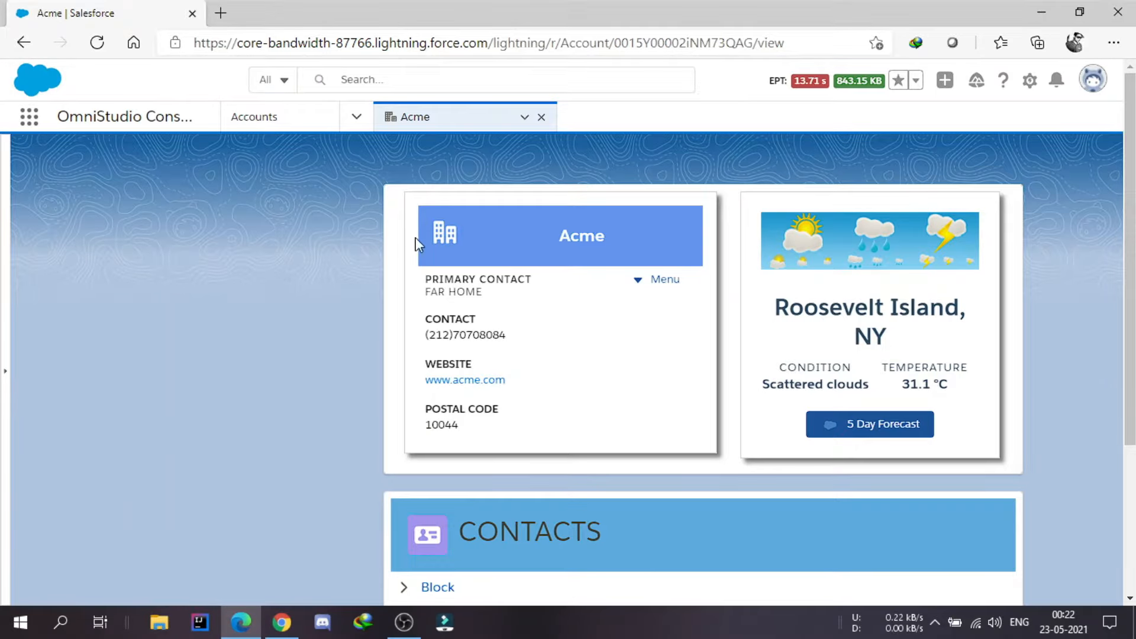
pyautogui.hotkey('alt', 'Tab')
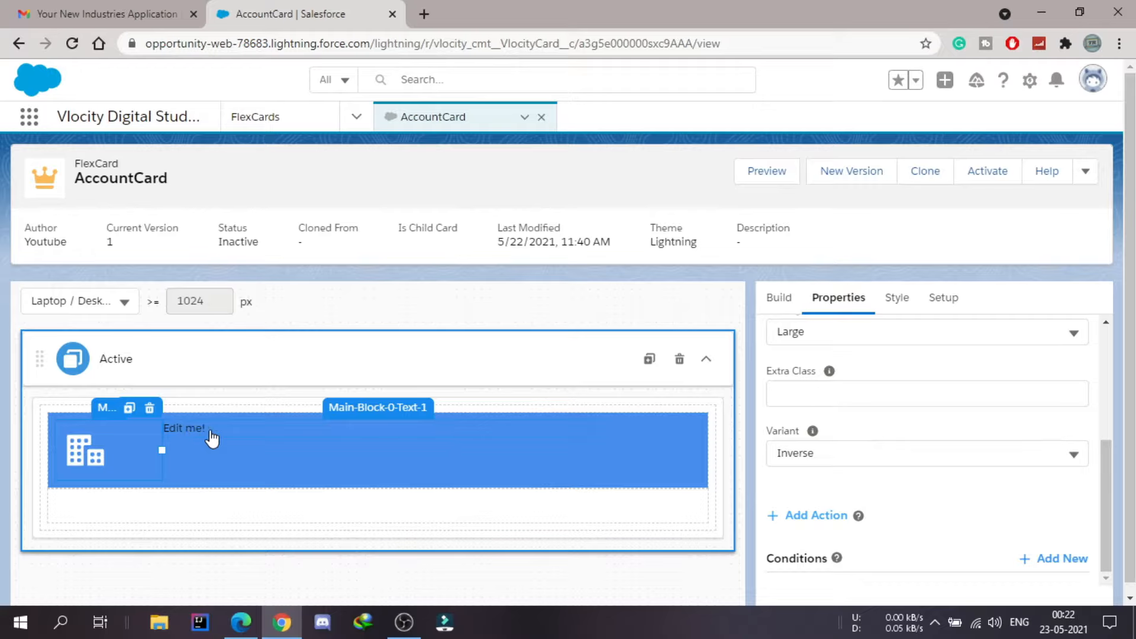
# Step: View the header text element's properties and set the card's data source type to Integration Procedures
pyautogui.click(248, 431)
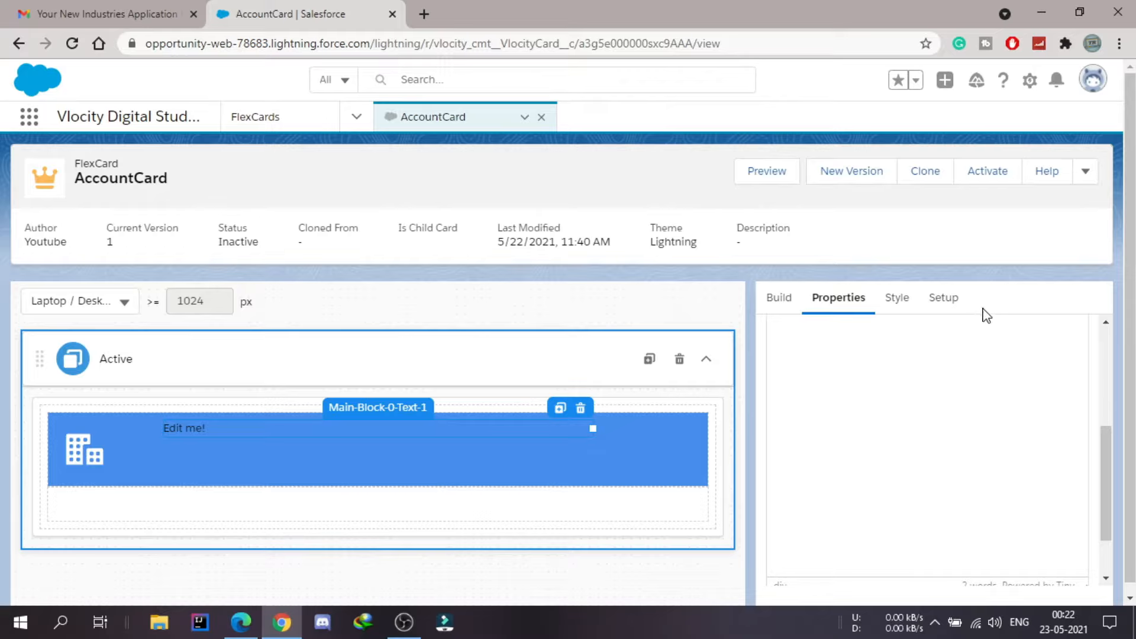
pyautogui.scroll(3, 928, 369)
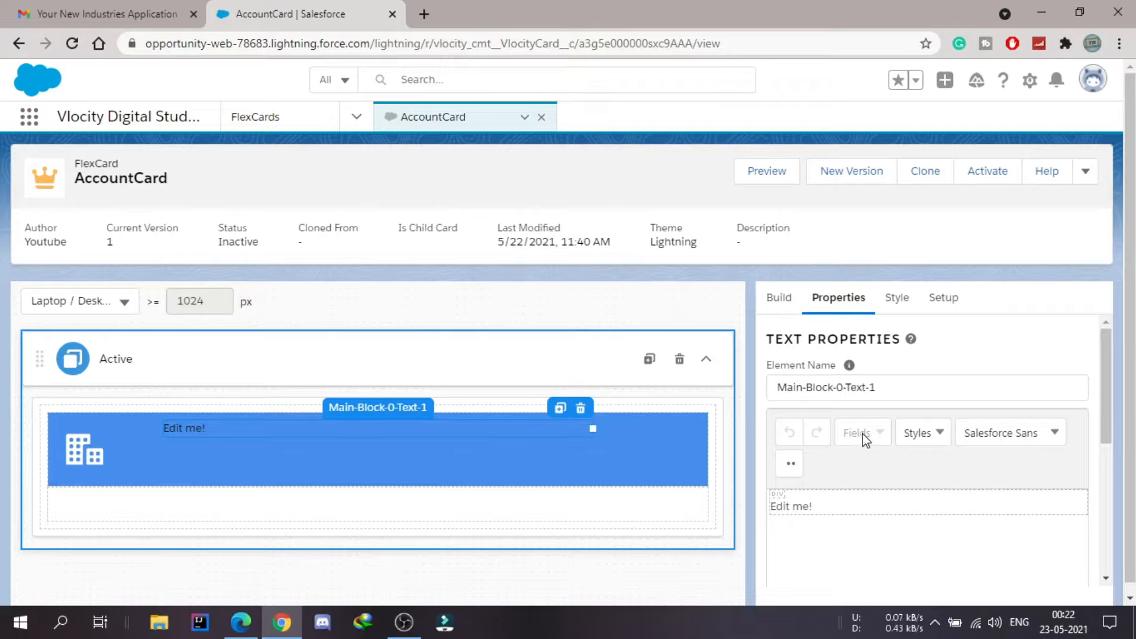
pyautogui.click(948, 305)
pyautogui.scroll(-7, 925, 408)
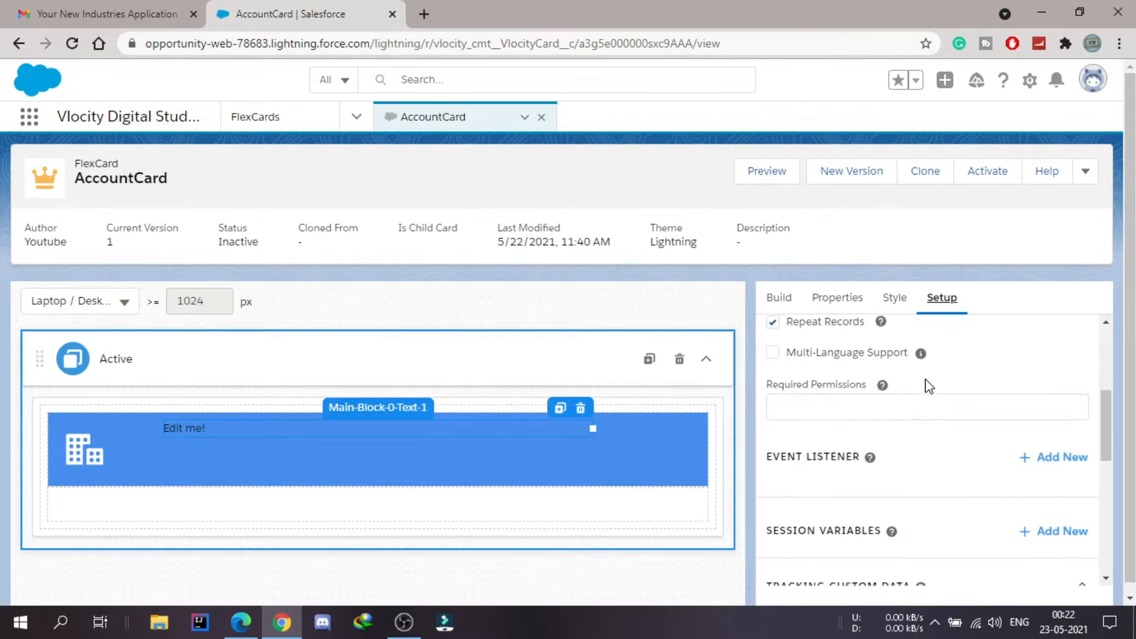
pyautogui.scroll(-5, 963, 538)
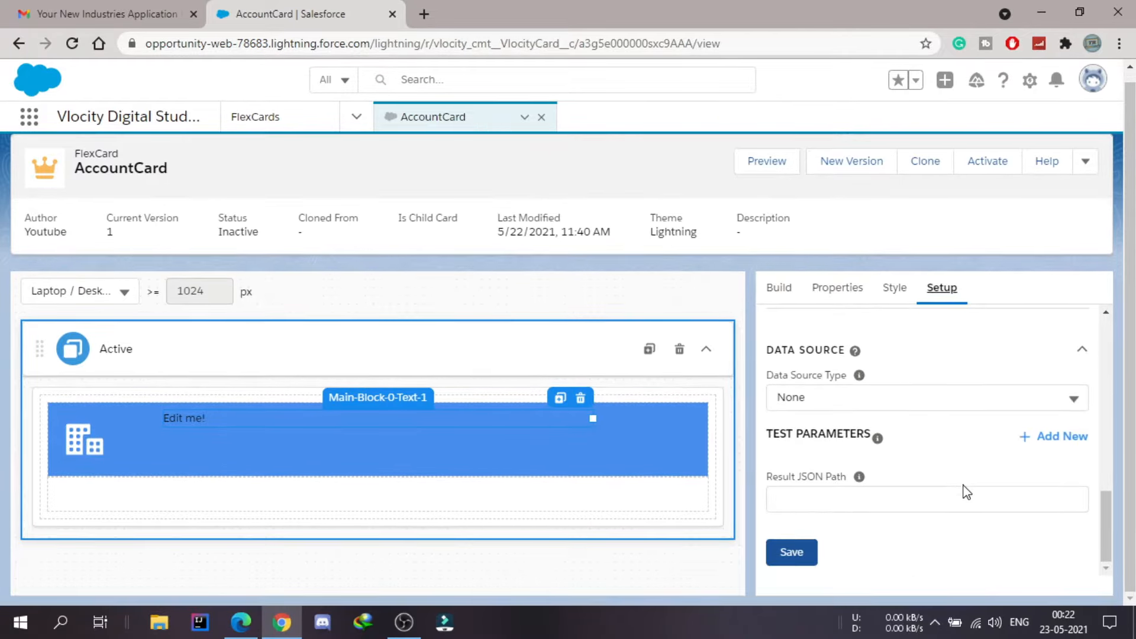
pyautogui.click(783, 405)
pyautogui.scroll(-1, 921, 471)
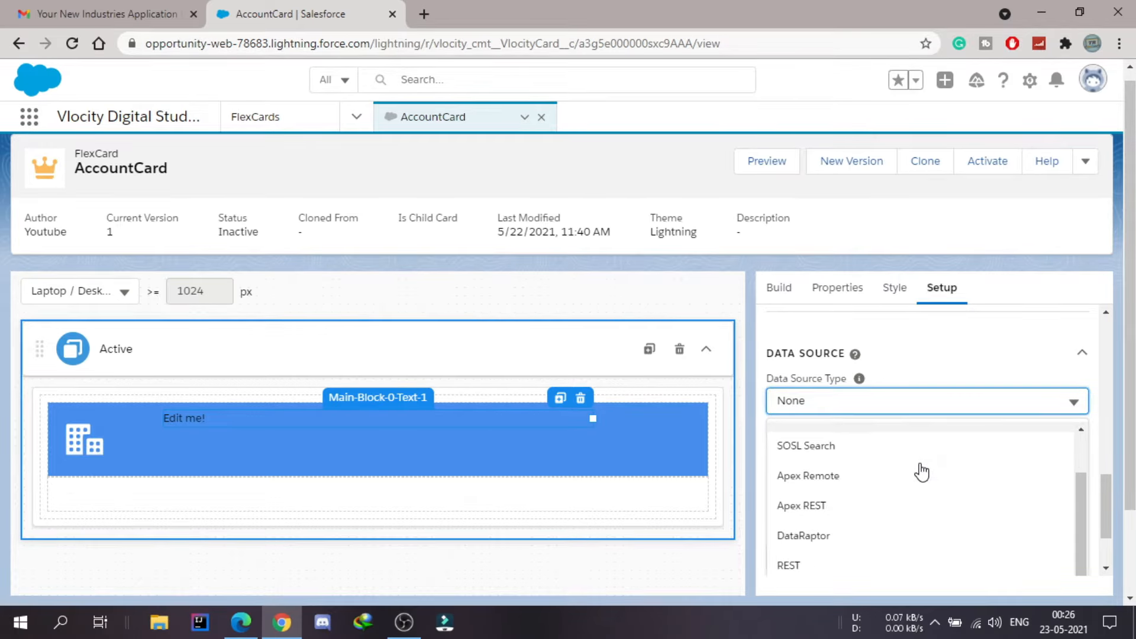
pyautogui.scroll(2, 921, 470)
pyautogui.scroll(-2, 927, 401)
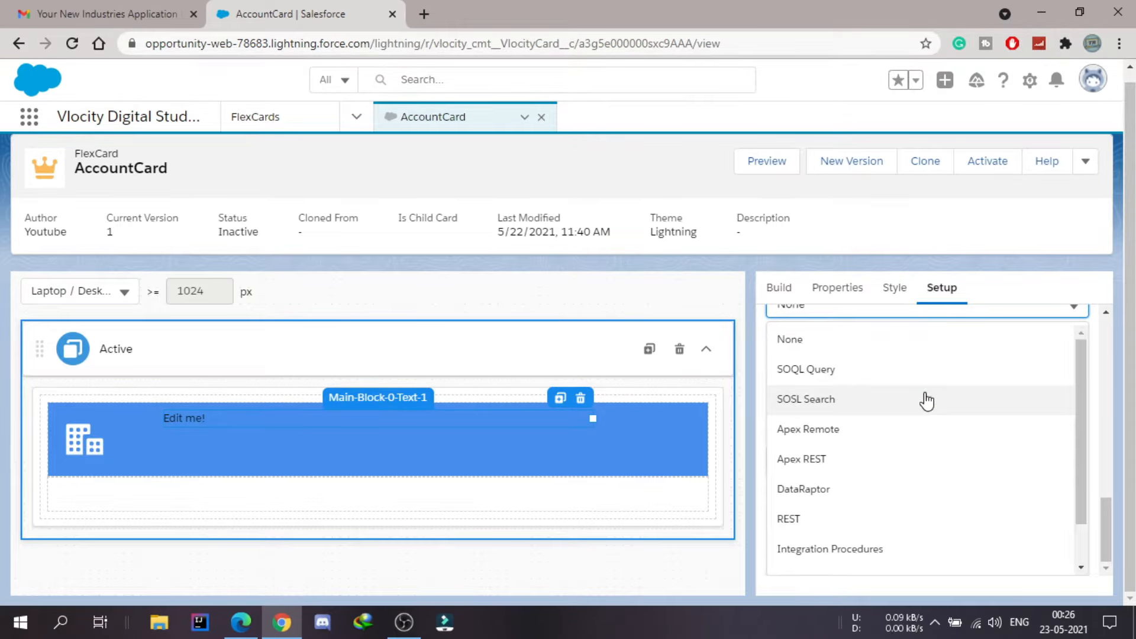
pyautogui.click(858, 548)
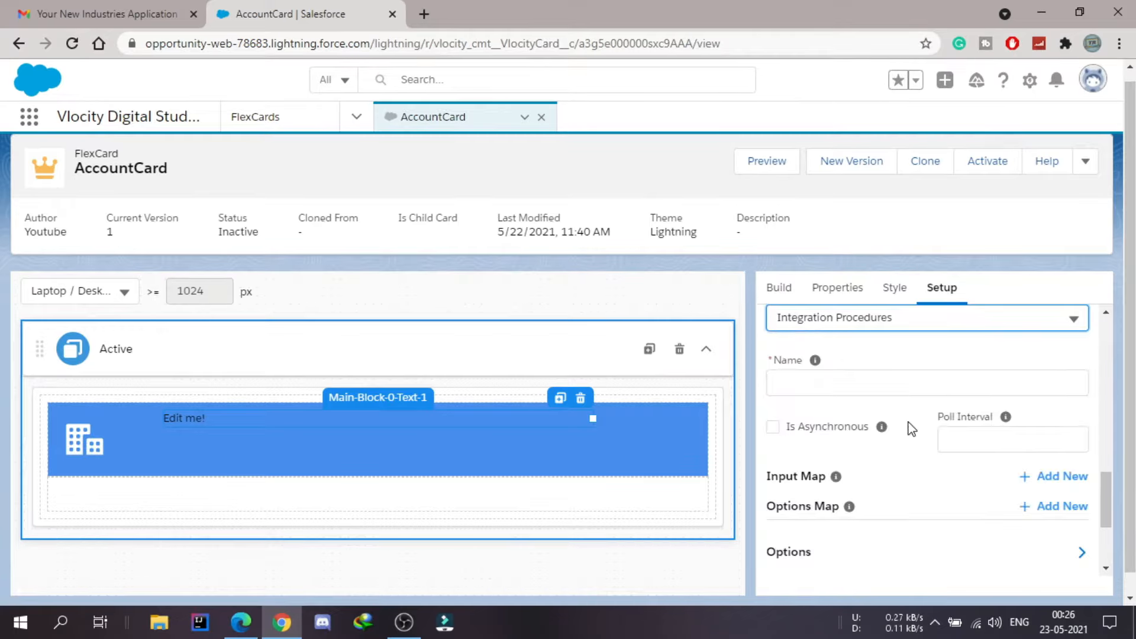
# Step: Search the integration procedures for "master" and assign team_getMasterAccountDetails as the data source name
pyautogui.scroll(1, 905, 423)
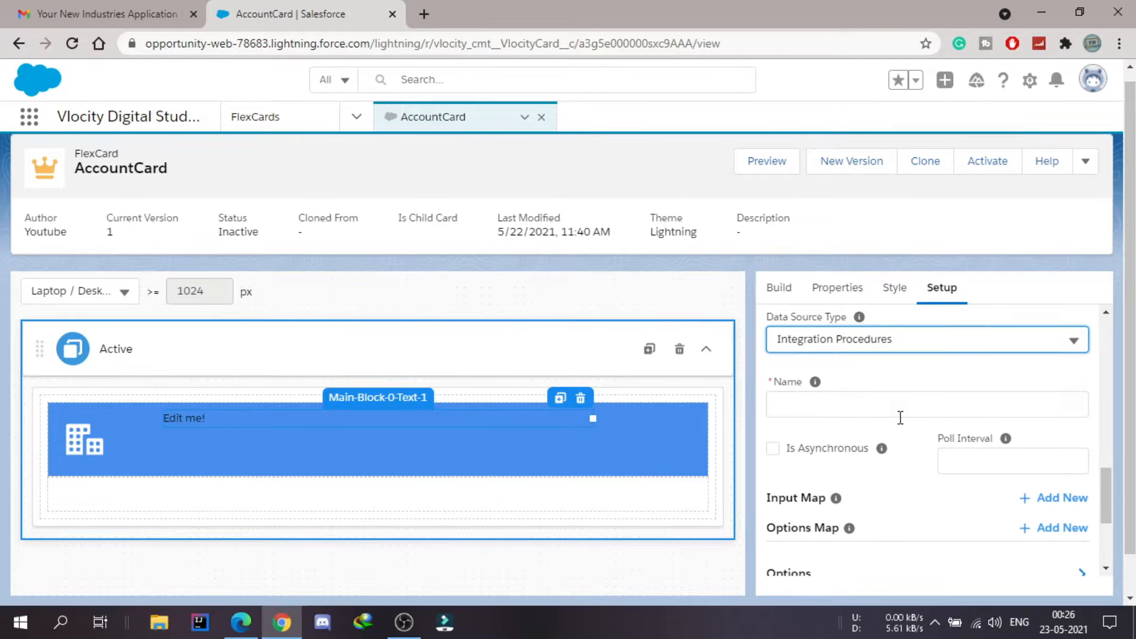
pyautogui.click(875, 402)
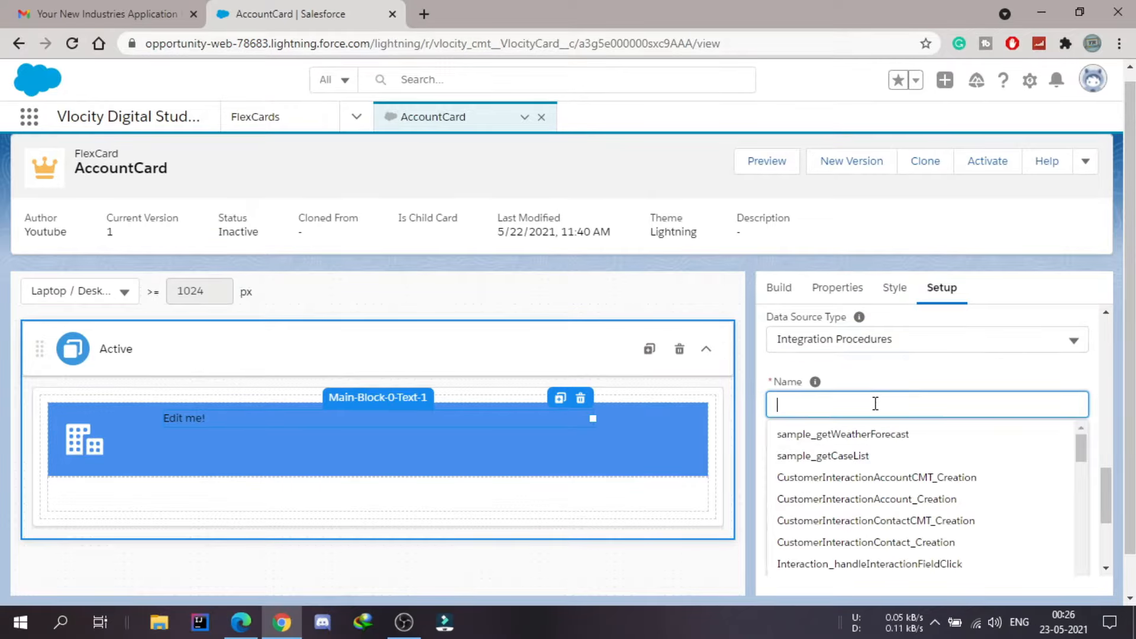
pyautogui.write('master')
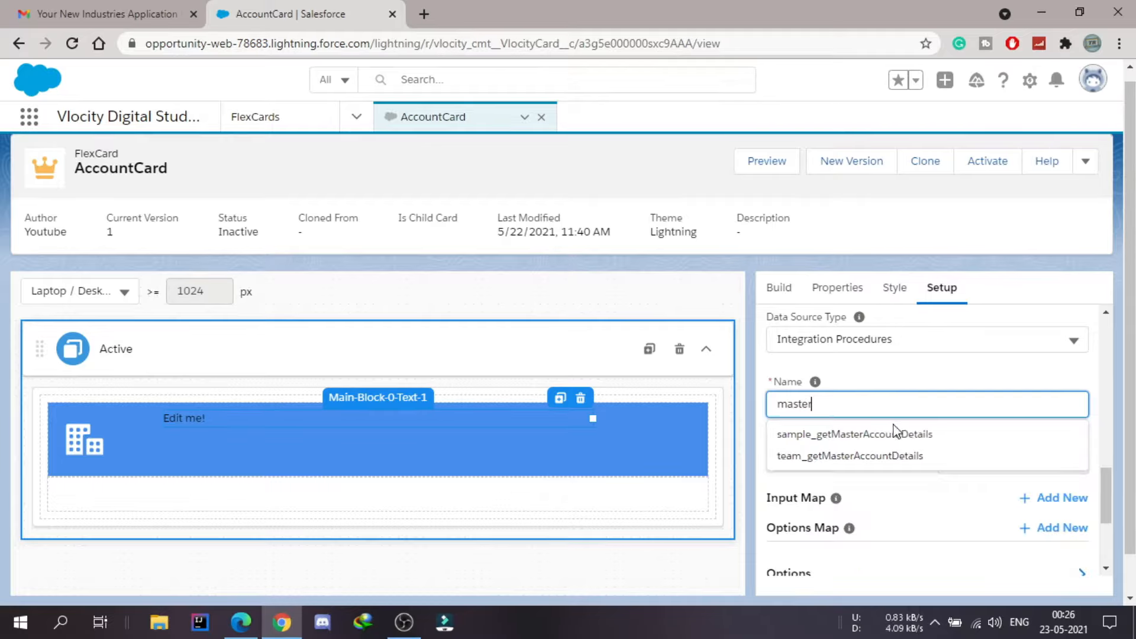
pyautogui.click(910, 464)
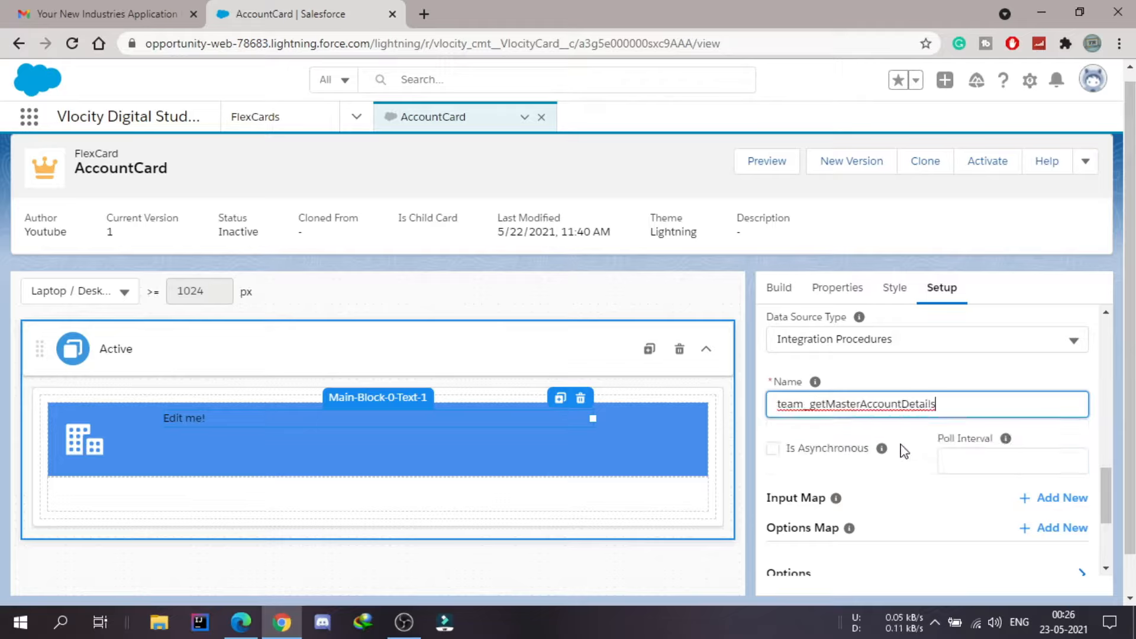
# Step: Add an input map entry to the data source with key AccountId and value {recordId}
pyautogui.scroll(-1, 902, 449)
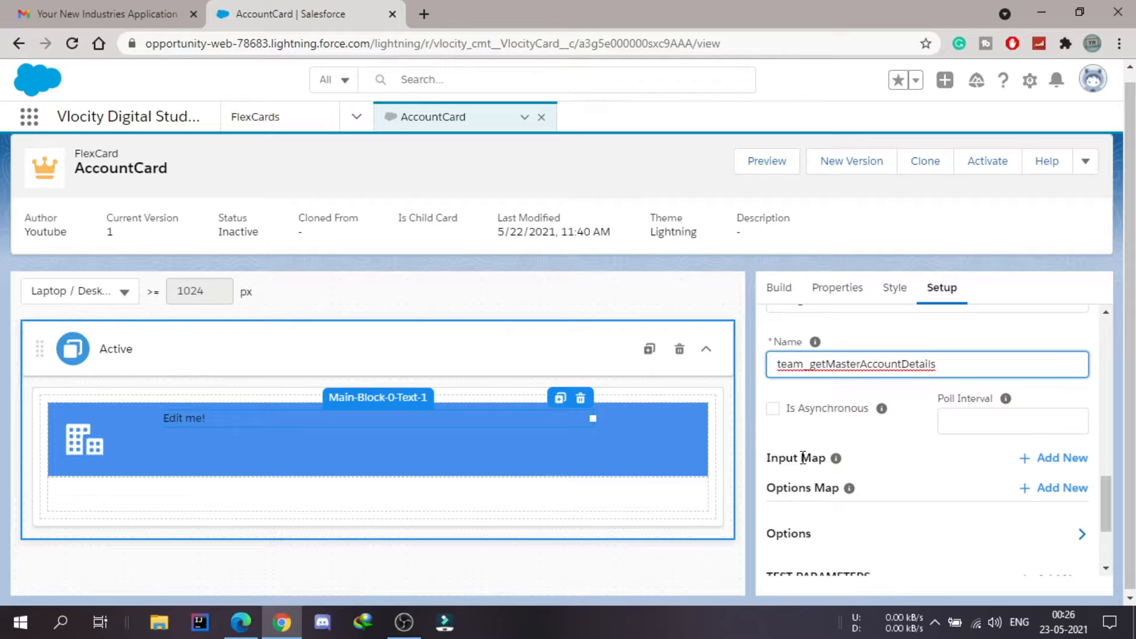
pyautogui.click(1078, 465)
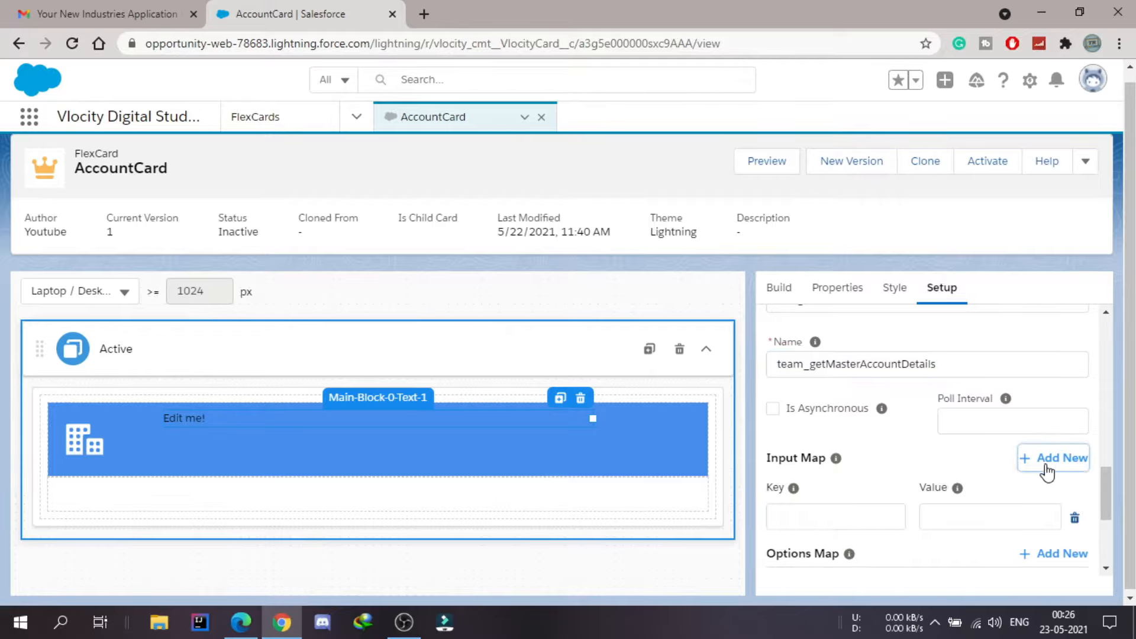
pyautogui.click(821, 508)
pyautogui.write('A')
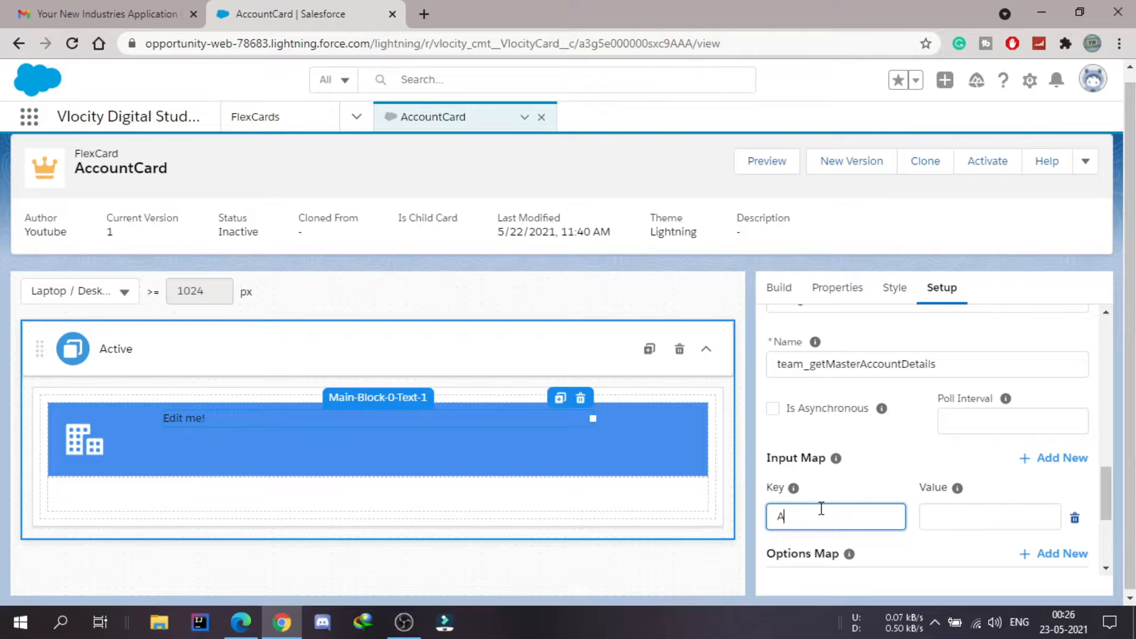
pyautogui.write('ccountId')
pyautogui.press('Tab')
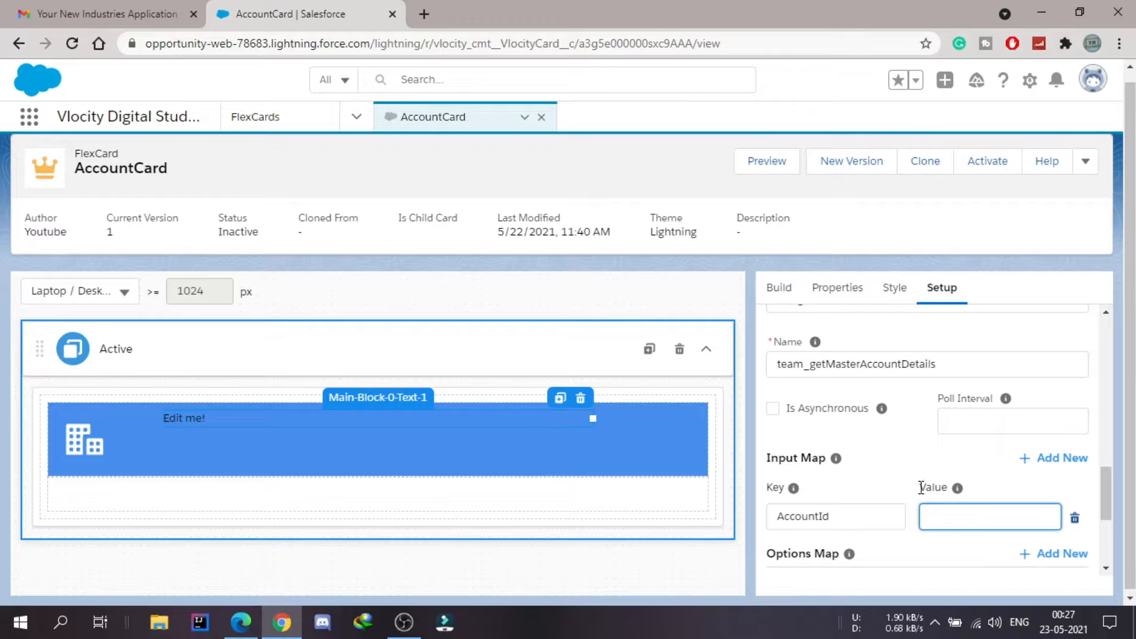
pyautogui.moveTo(921, 486); pyautogui.dragTo(946, 486)
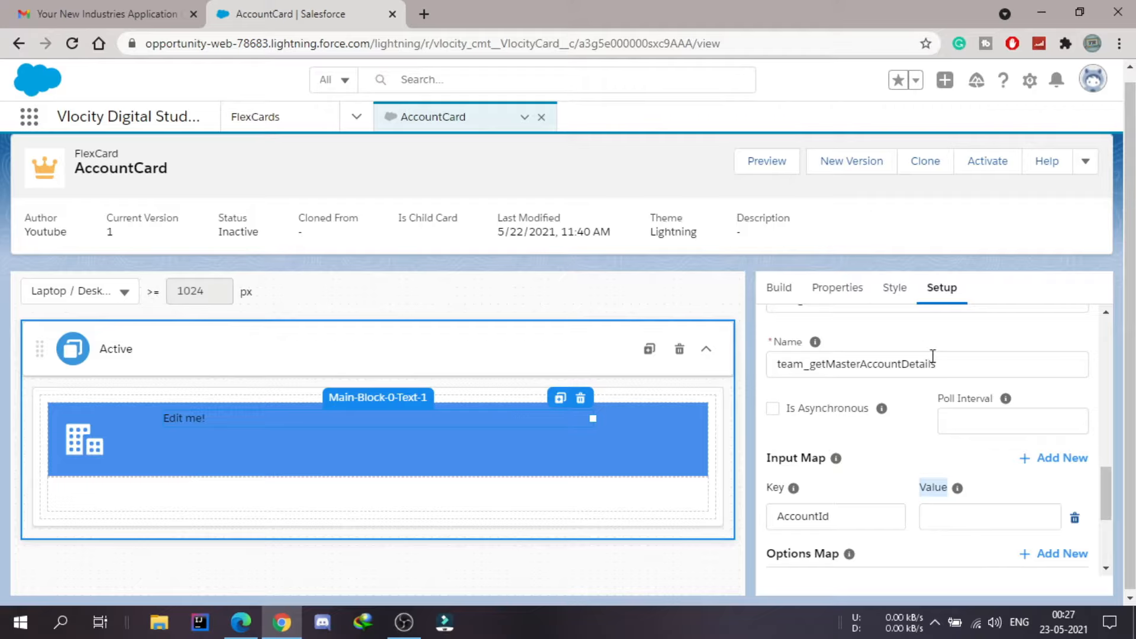
pyautogui.click(997, 524)
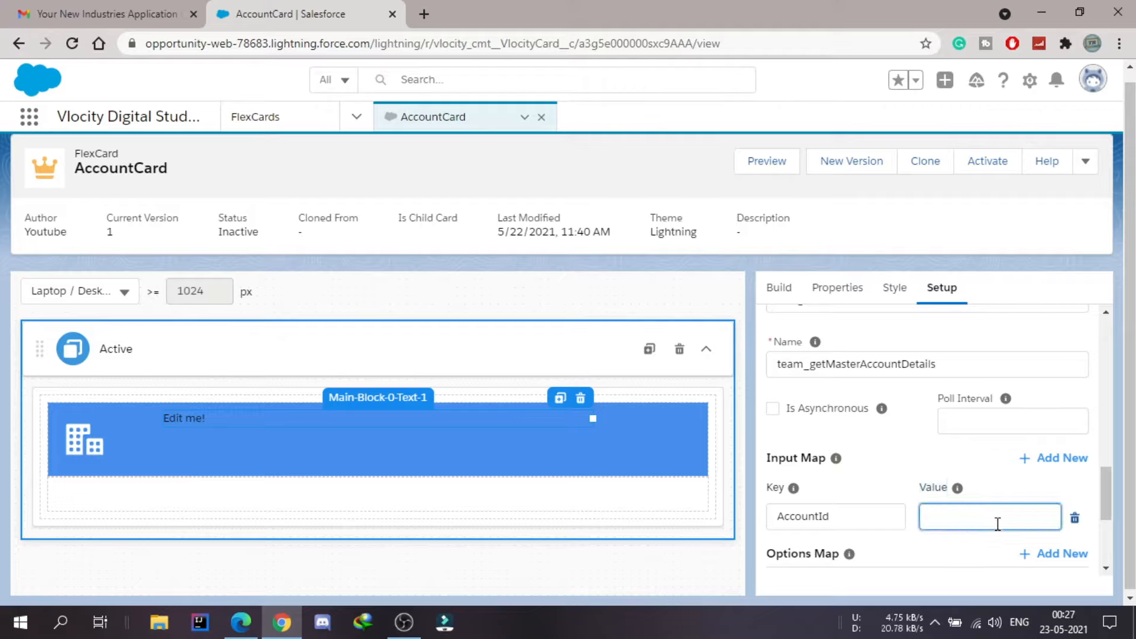
pyautogui.write('{}')
pyautogui.write('reco')
pyautogui.write('rdId')
pyautogui.click(972, 545)
# Step: Delete the recordId test parameter, then save the data source and fetch its test data
pyautogui.scroll(-5, 972, 546)
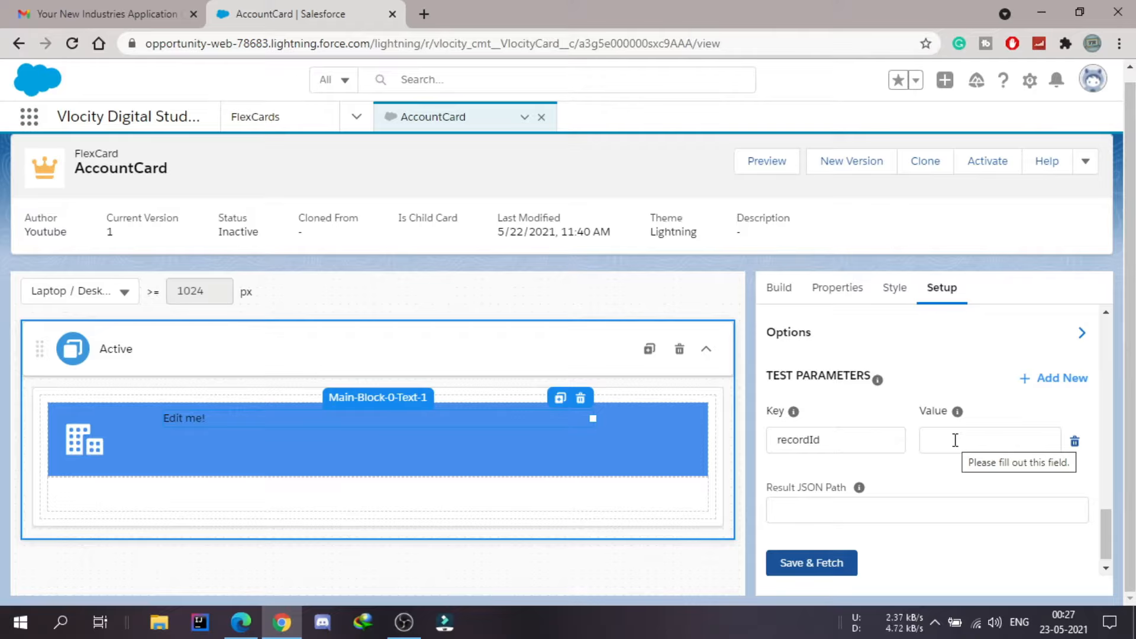
pyautogui.click(1074, 443)
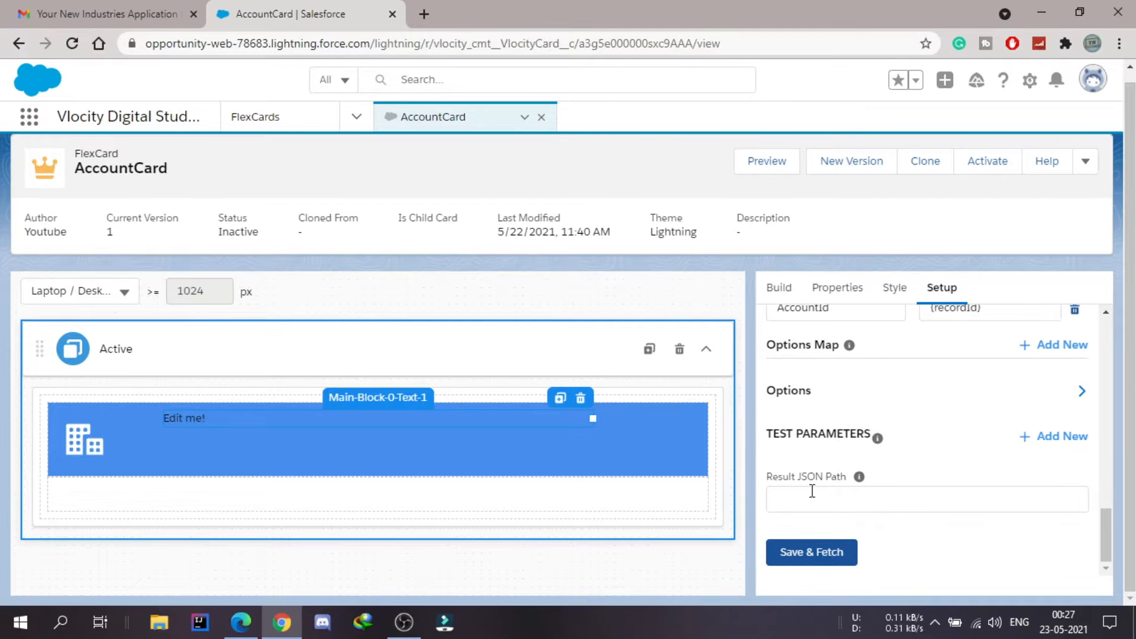
pyautogui.click(812, 555)
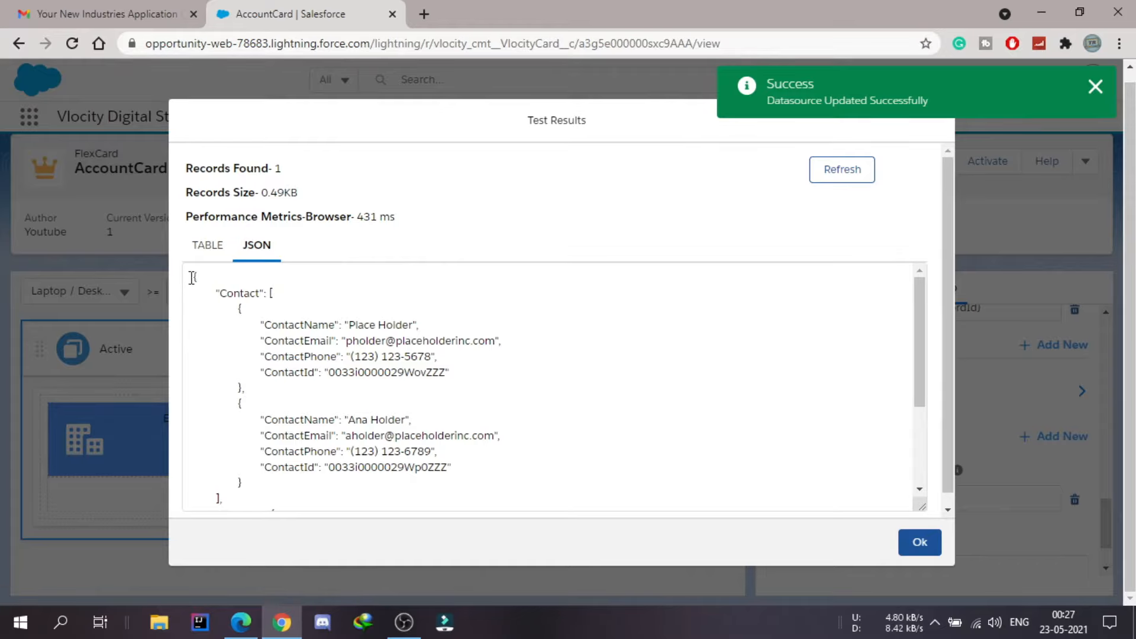
# Step: Examine the Contact array and the Account object in the fetched JSON test results, and close the results
pyautogui.moveTo(194, 273); pyautogui.dragTo(520, 490)
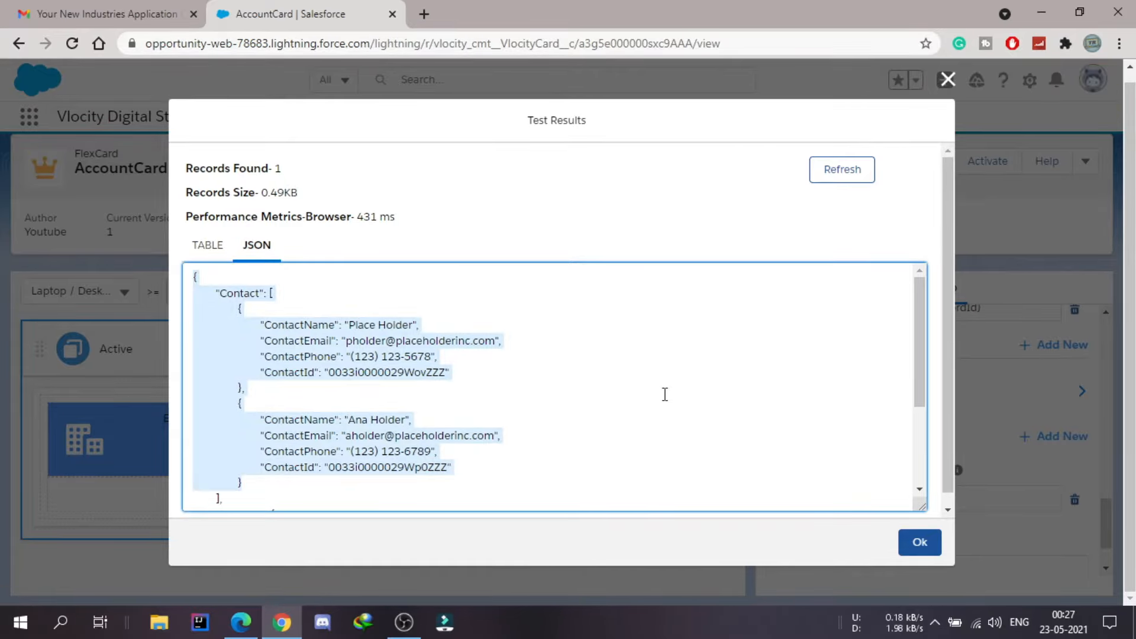
pyautogui.scroll(-2, 664, 386)
pyautogui.scroll(3, 664, 387)
pyautogui.moveTo(214, 293); pyautogui.dragTo(526, 491)
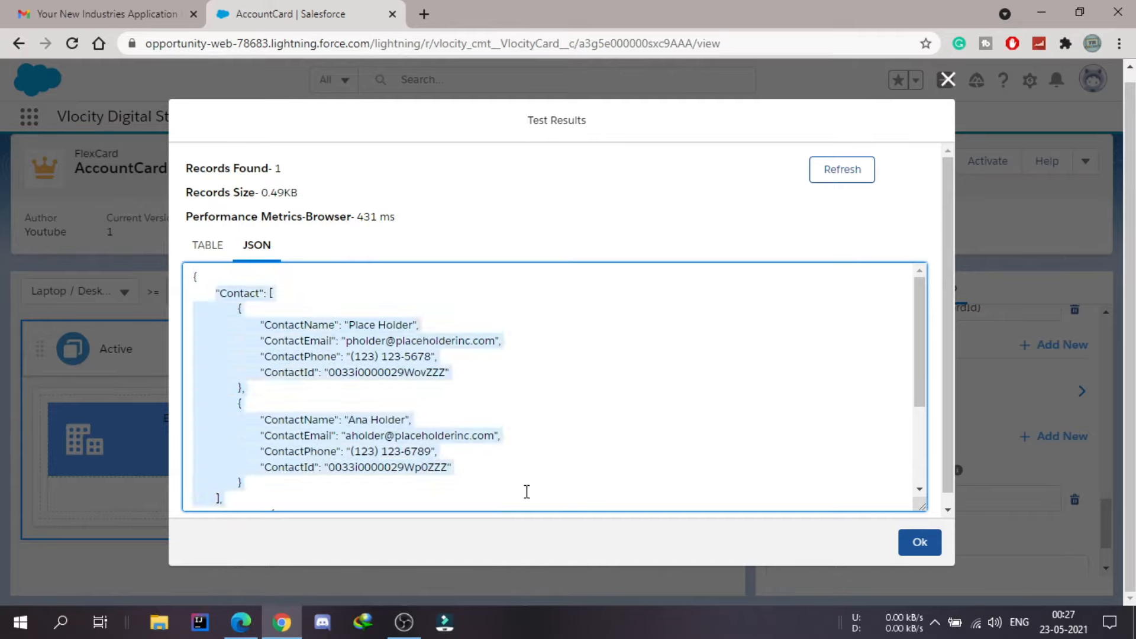
pyautogui.click(269, 294)
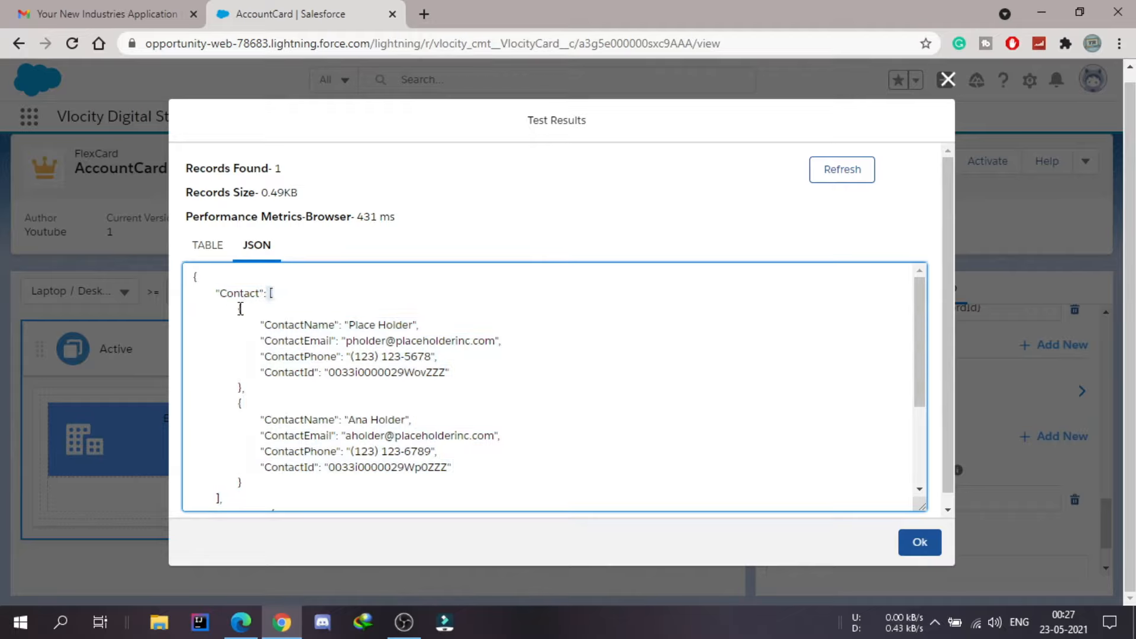
pyautogui.moveTo(236, 308); pyautogui.dragTo(349, 386)
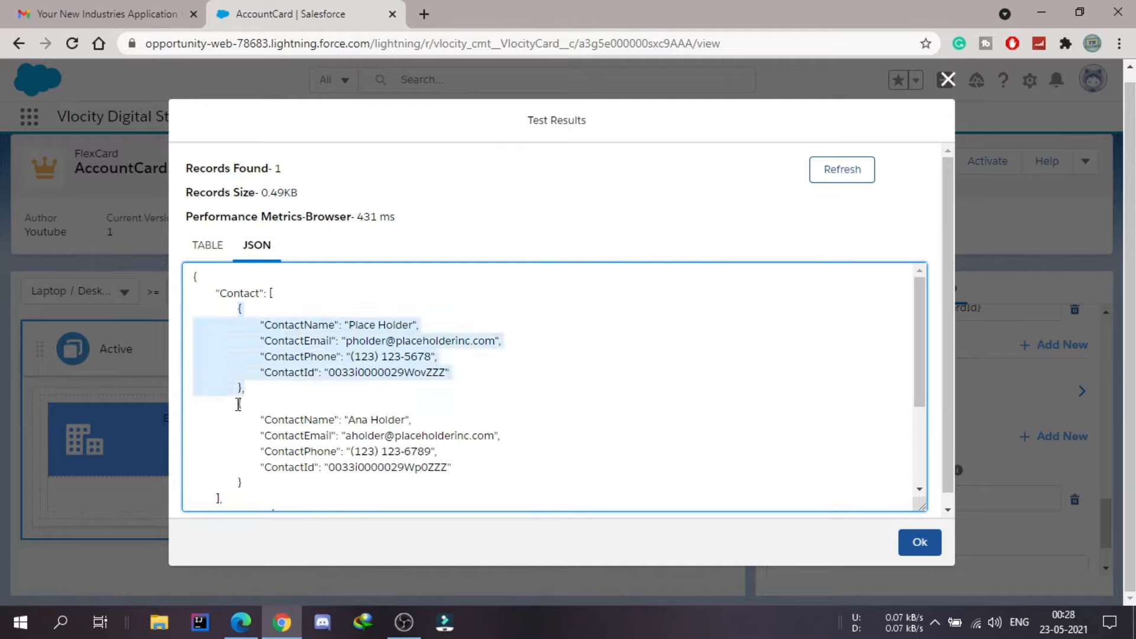
pyautogui.moveTo(239, 404); pyautogui.dragTo(306, 484)
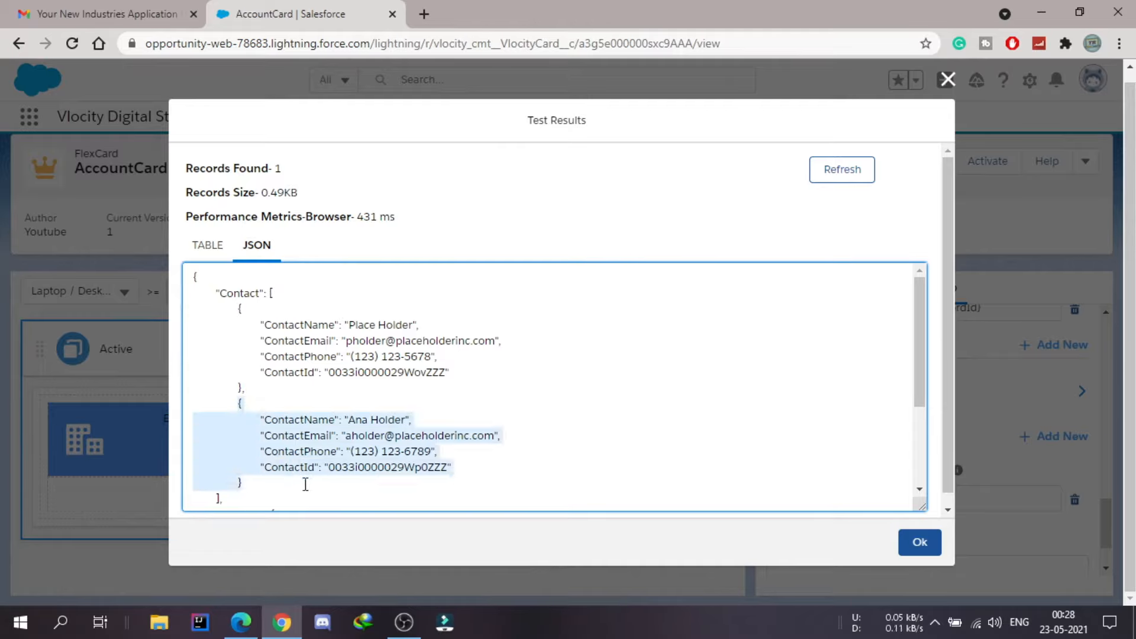
pyautogui.click(595, 443)
pyautogui.scroll(-3, 595, 443)
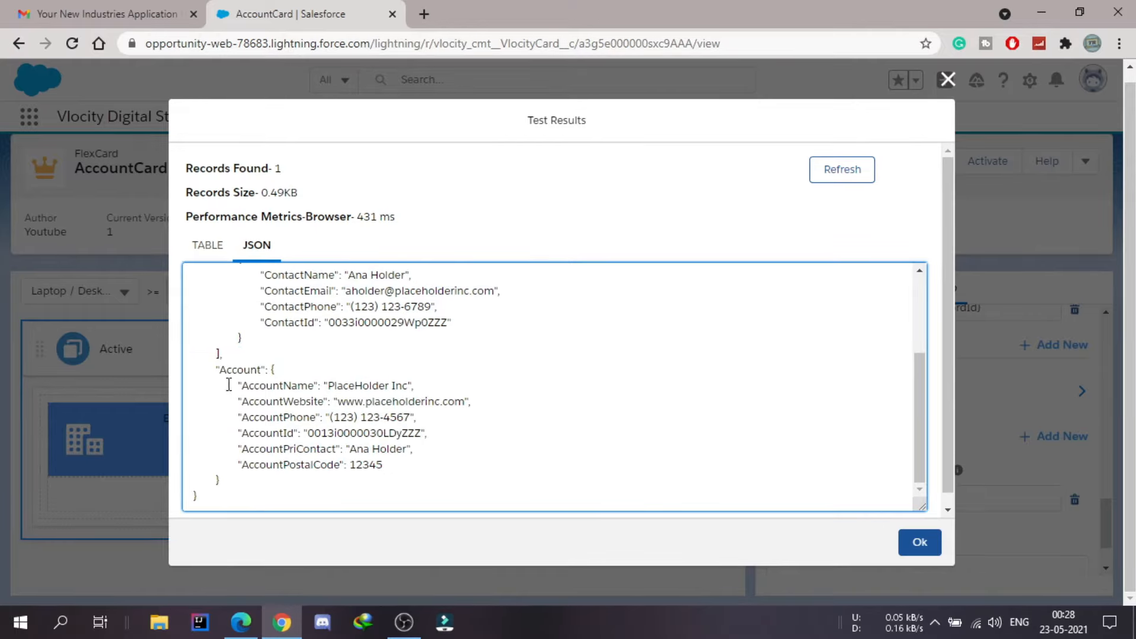
pyautogui.moveTo(216, 372); pyautogui.dragTo(247, 486)
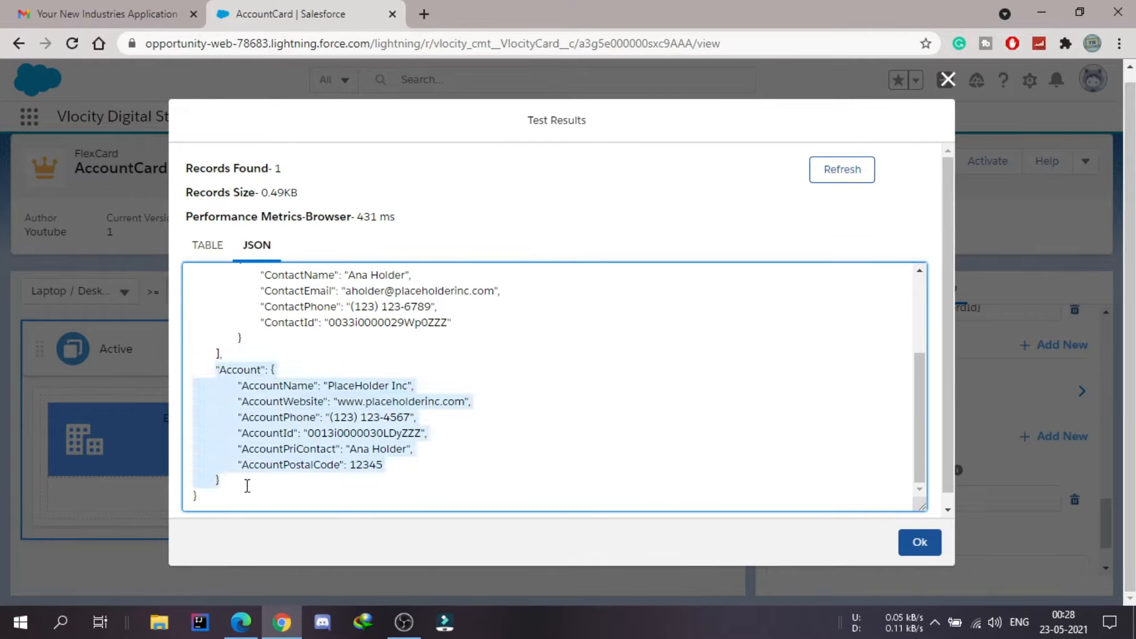
pyautogui.click(919, 542)
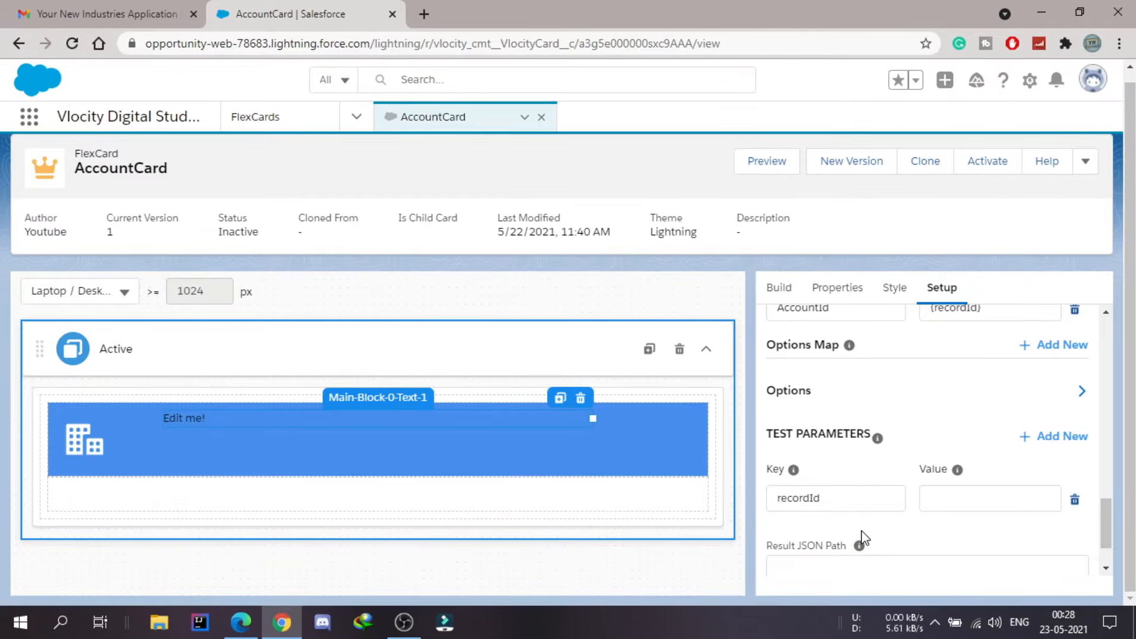
# Step: Set the Result JSON Path to ["Account"], save and fetch the data source, and review the returned account JSON
pyautogui.scroll(-2, 864, 536)
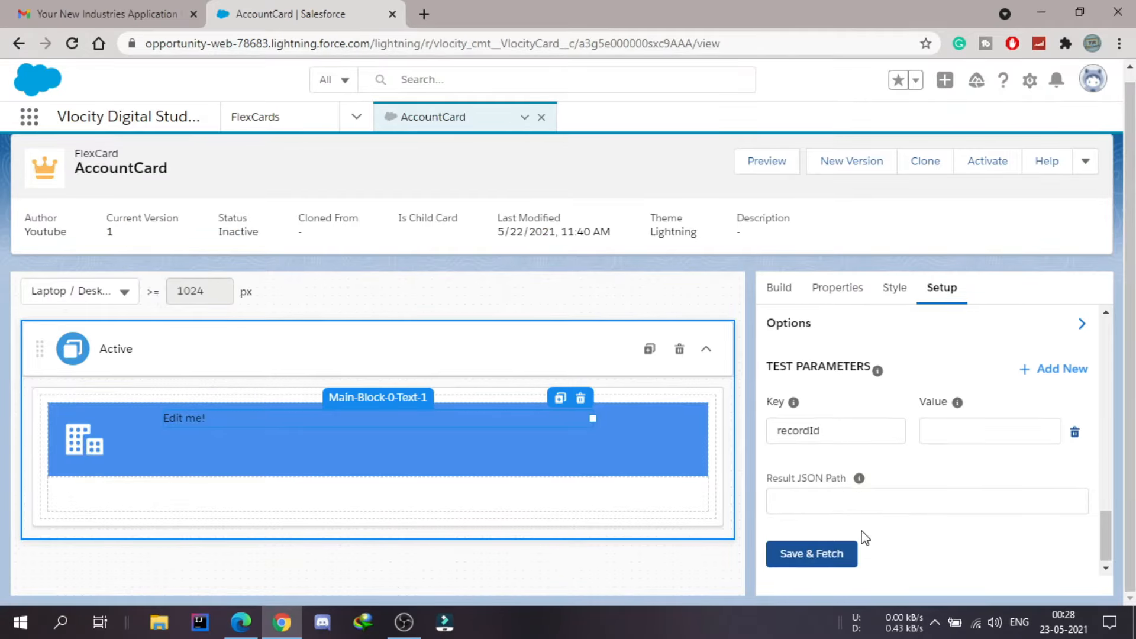
pyautogui.click(830, 494)
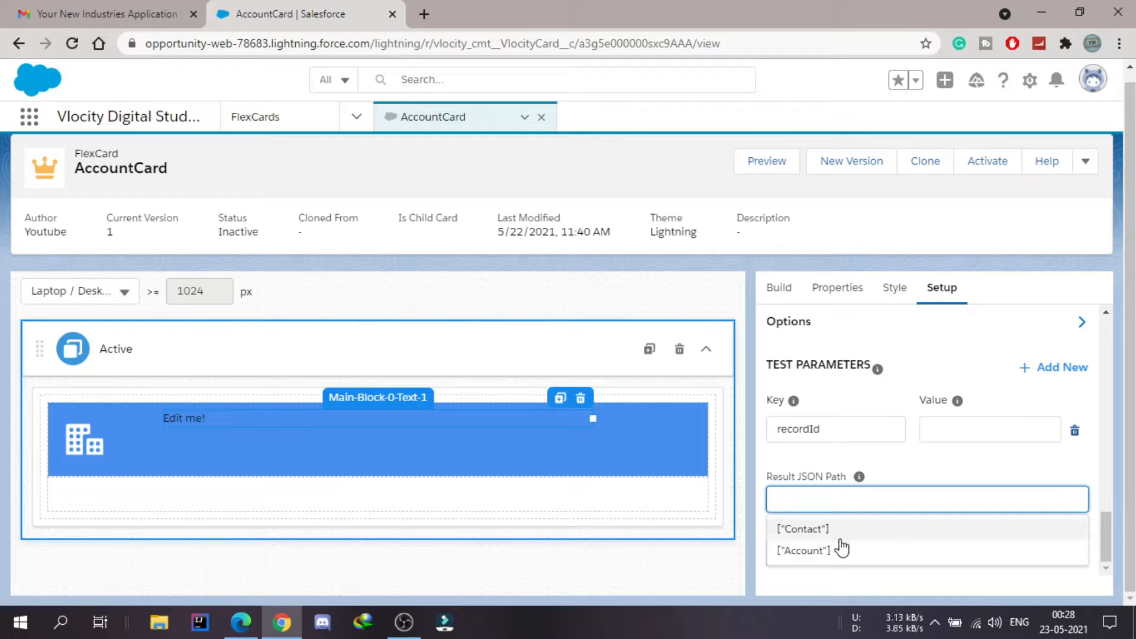
pyautogui.click(825, 550)
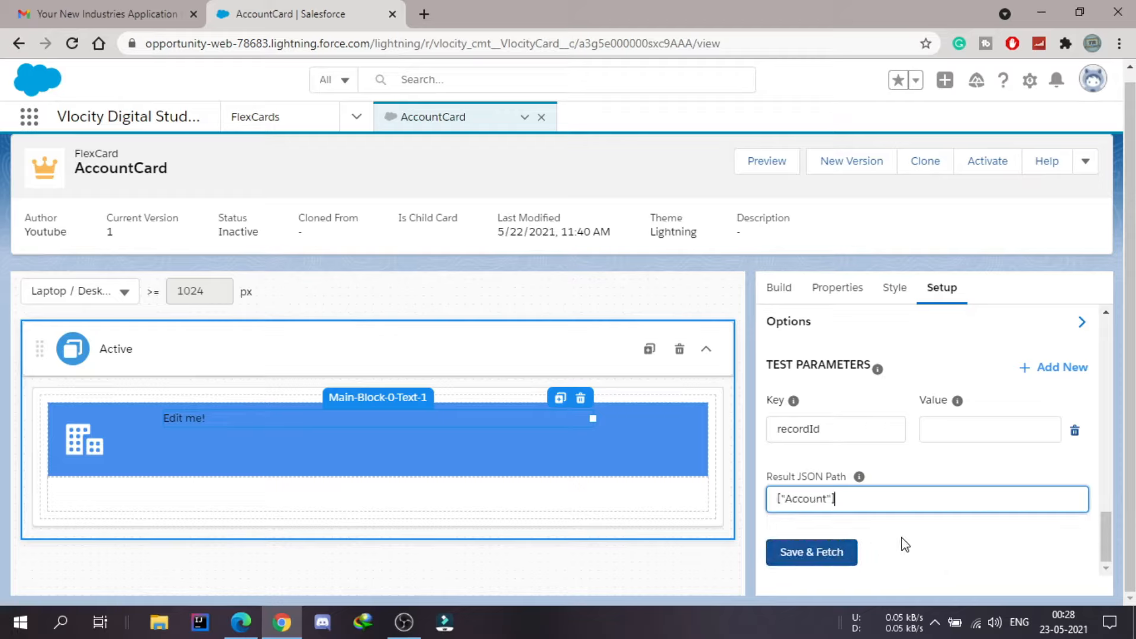
pyautogui.click(815, 556)
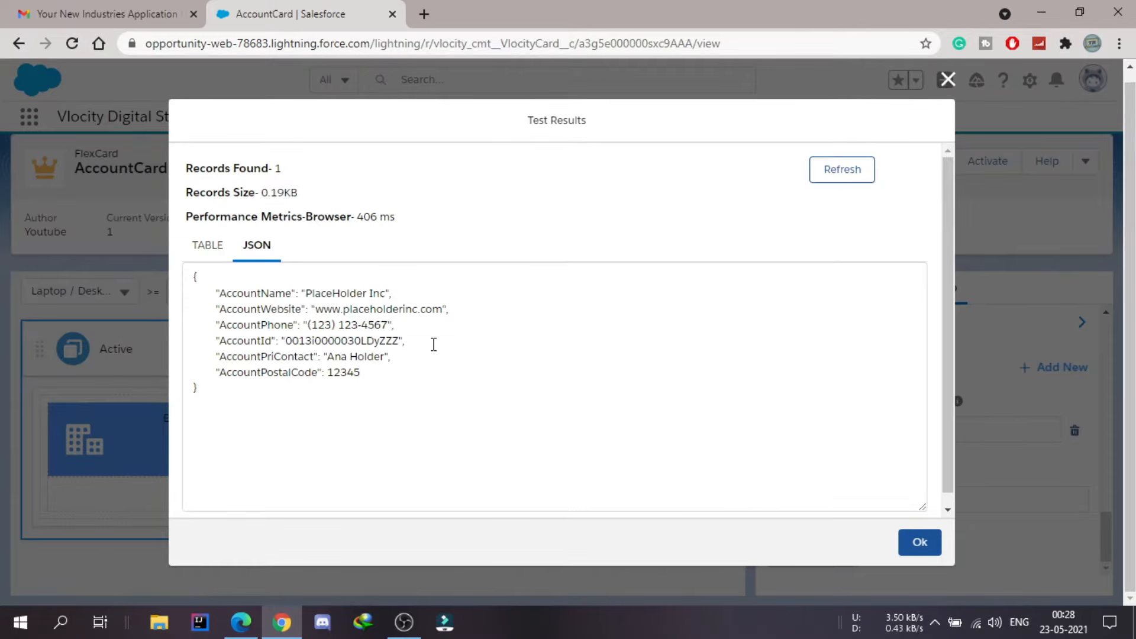
pyautogui.moveTo(187, 276); pyautogui.dragTo(373, 411)
pyautogui.click(507, 367)
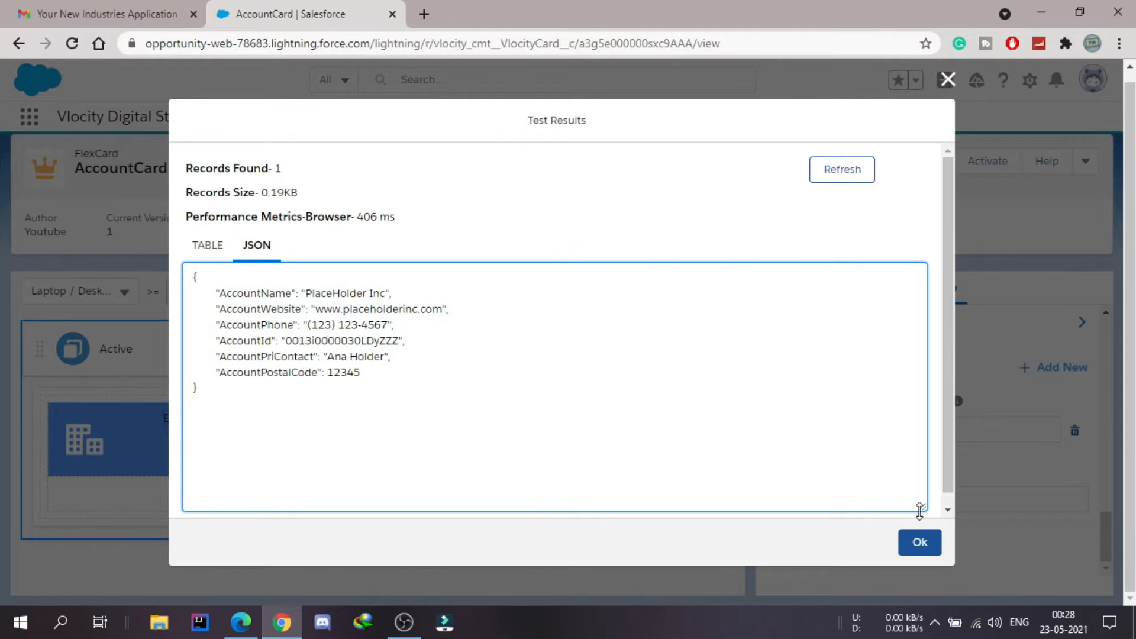
pyautogui.click(924, 542)
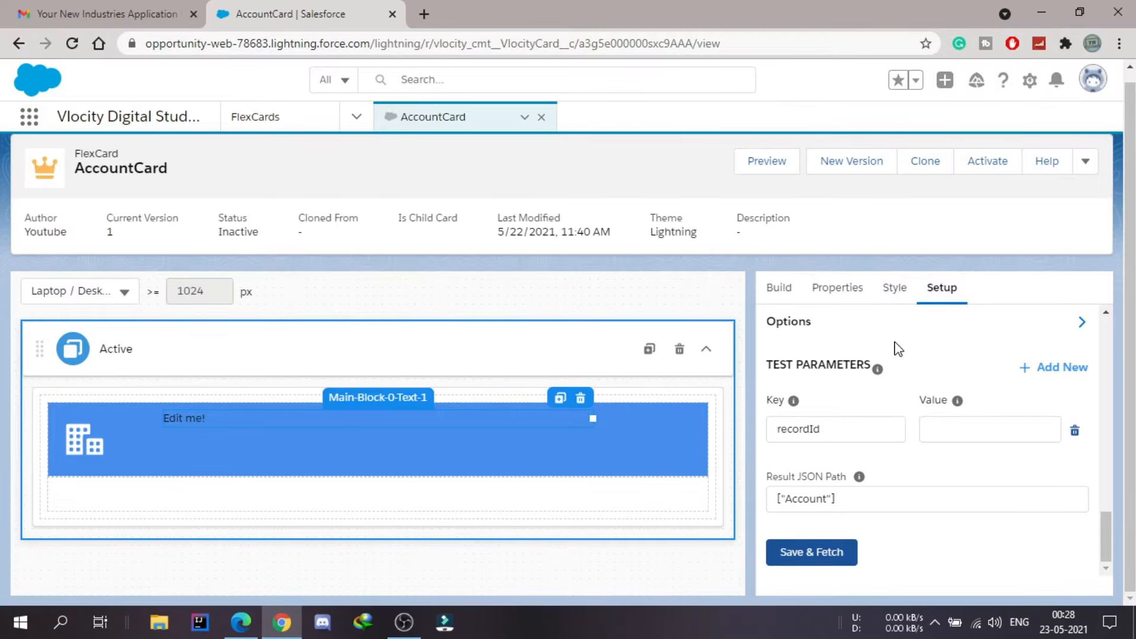
# Step: Replace the header text element's "Edit me!" placeholder with the AccountName field
pyautogui.click(291, 418)
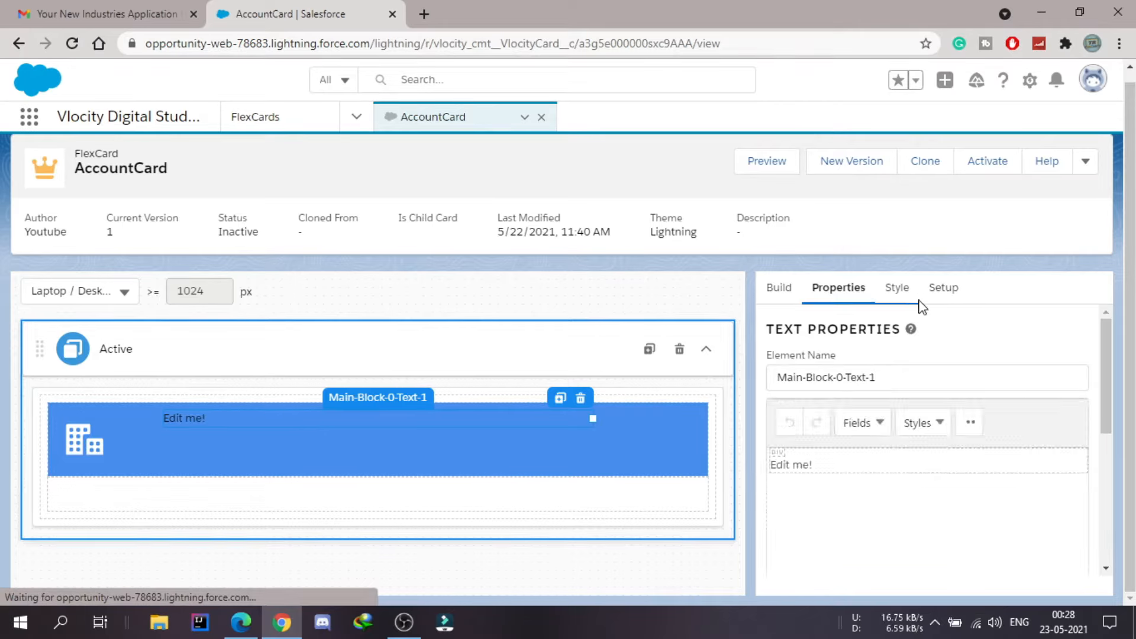
pyautogui.click(871, 428)
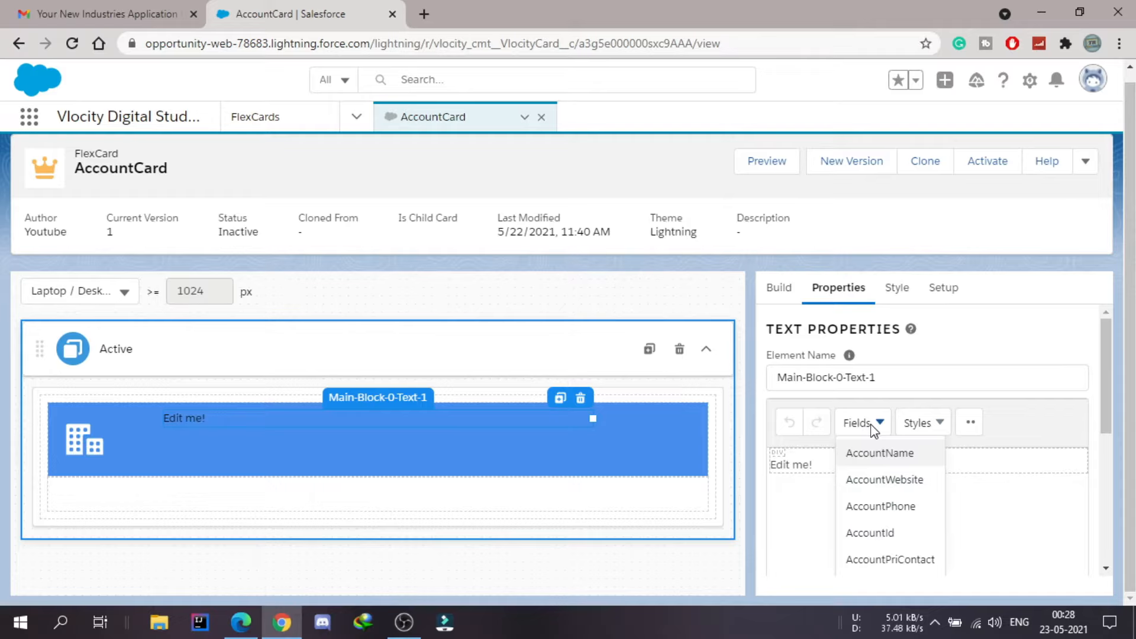
pyautogui.scroll(-1, 907, 499)
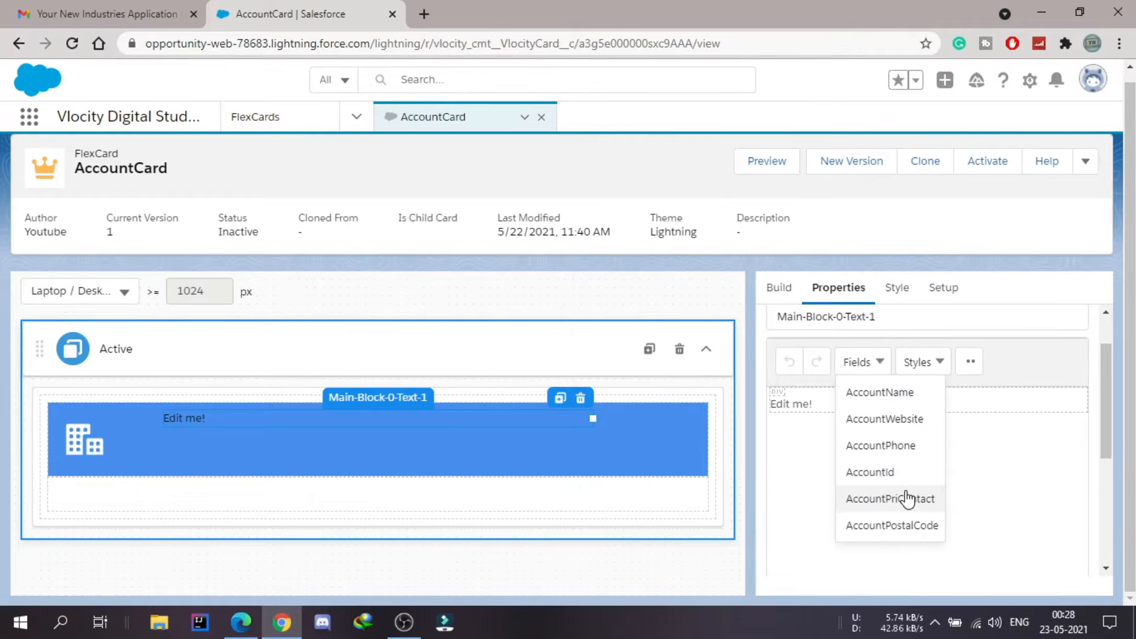
pyautogui.click(890, 392)
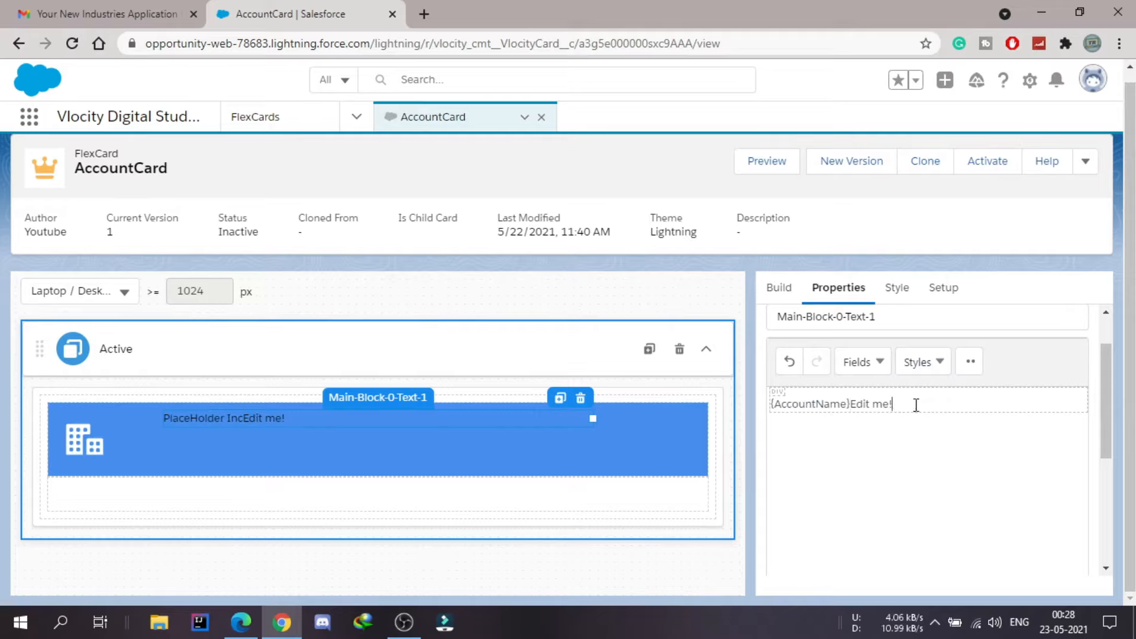
pyautogui.press('BackSpace')
pyautogui.press('BackSpace')
pyautogui.press('BackSpace')
pyautogui.press('BackSpace')
pyautogui.press('BackSpace')
pyautogui.press('BackSpace')
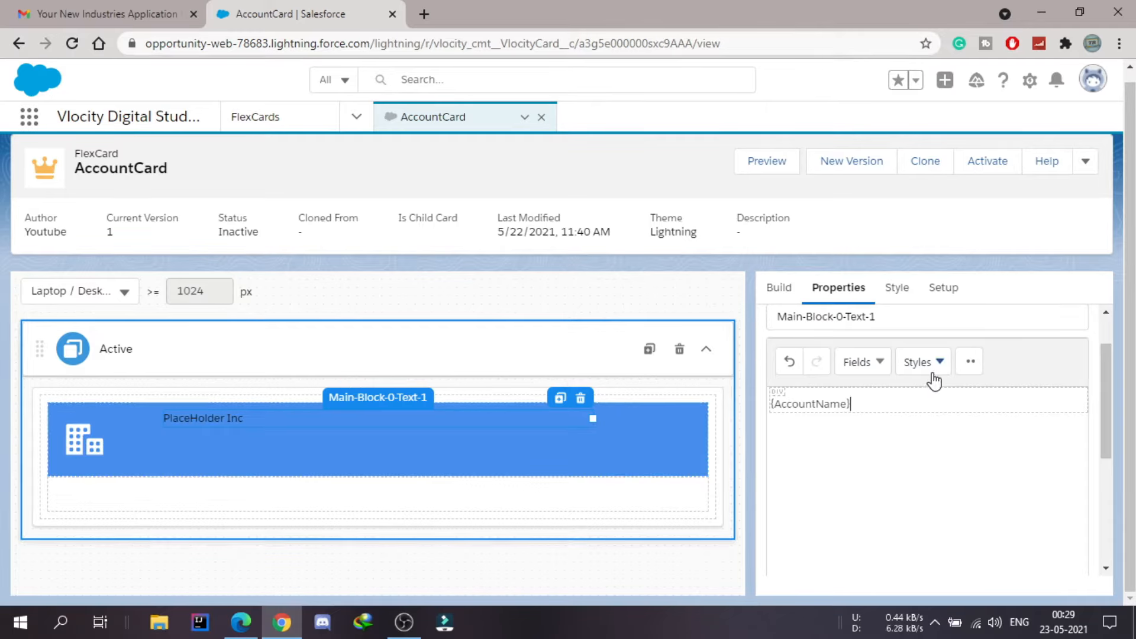
# Step: Show the extra text formatting options and set the {AccountName} header text's font size to 18pt
pyautogui.click(970, 362)
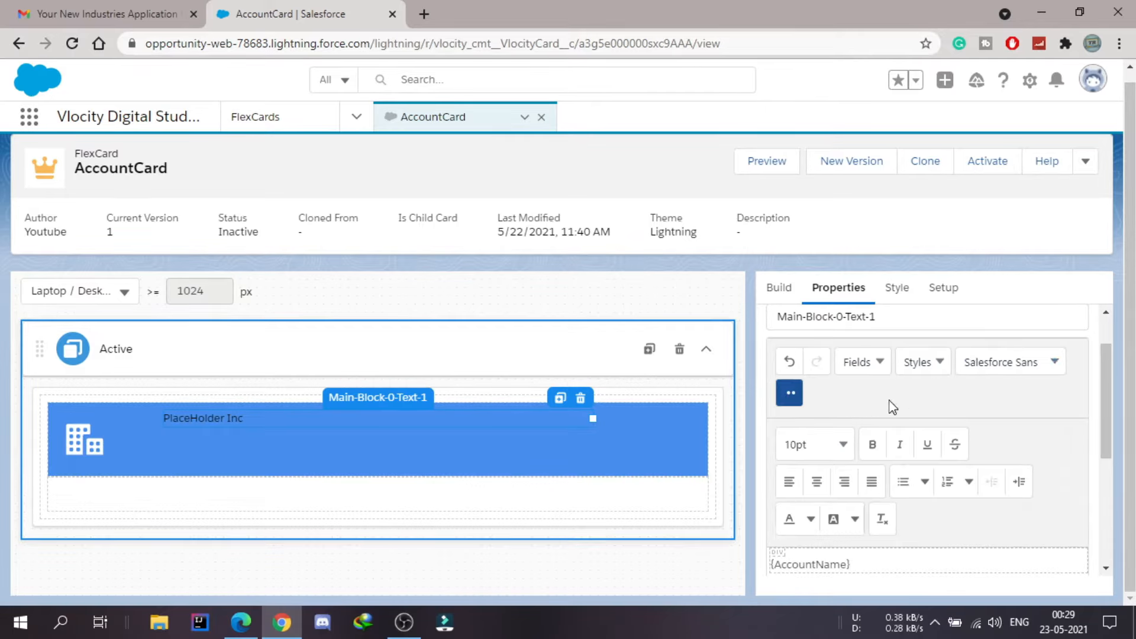
pyautogui.click(845, 446)
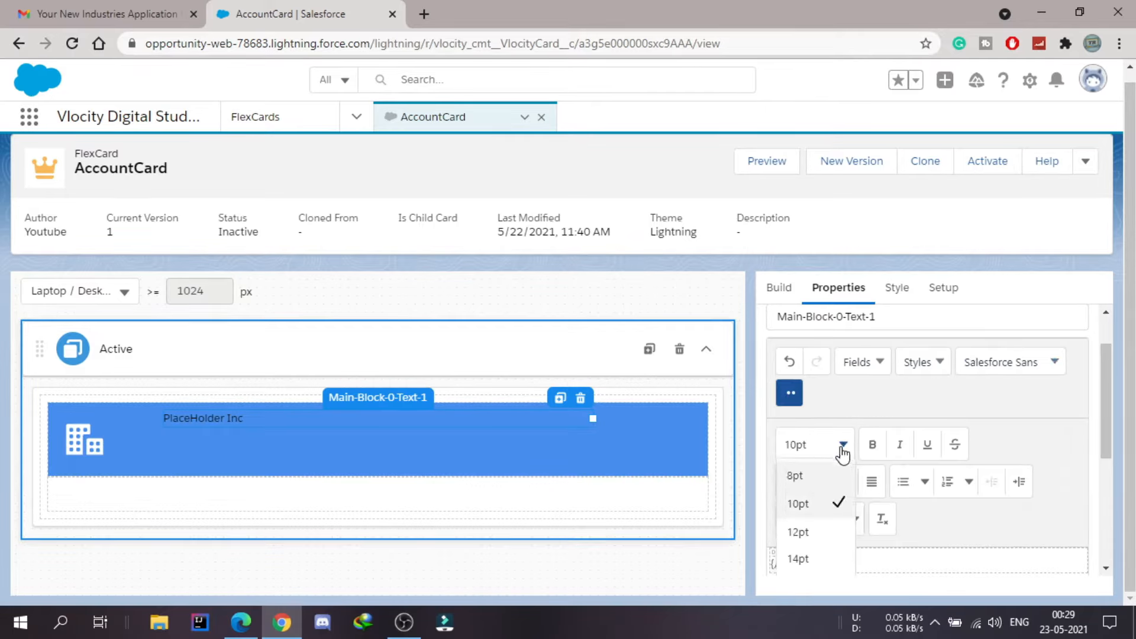
pyautogui.click(814, 554)
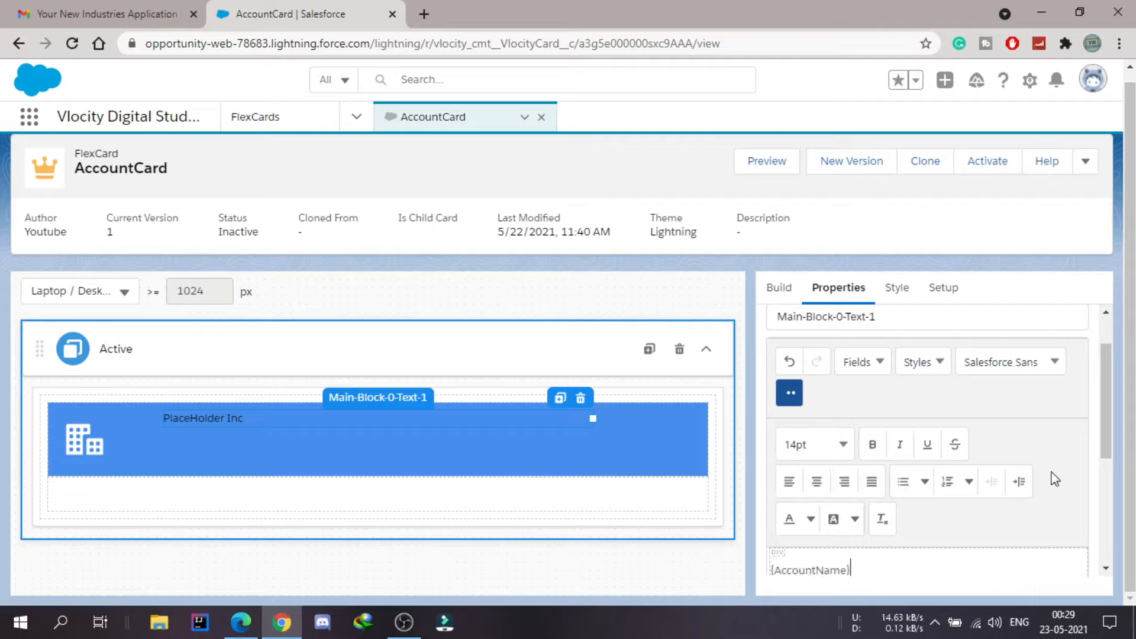
pyautogui.tripleClick(864, 569)
pyautogui.scroll(-3, 828, 570)
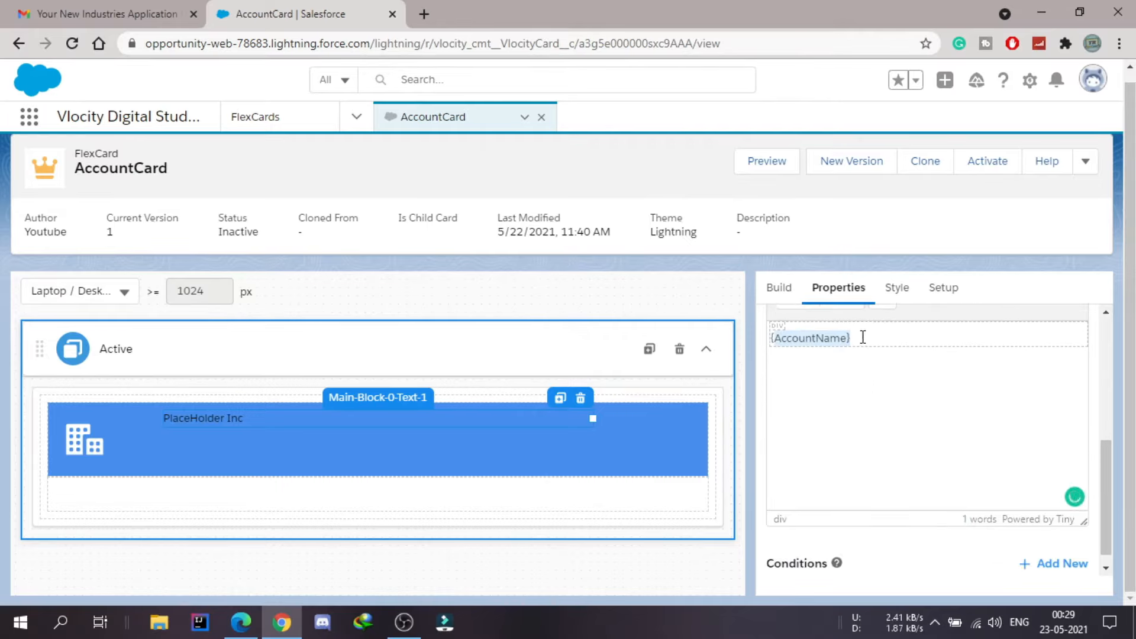
pyautogui.scroll(1, 819, 338)
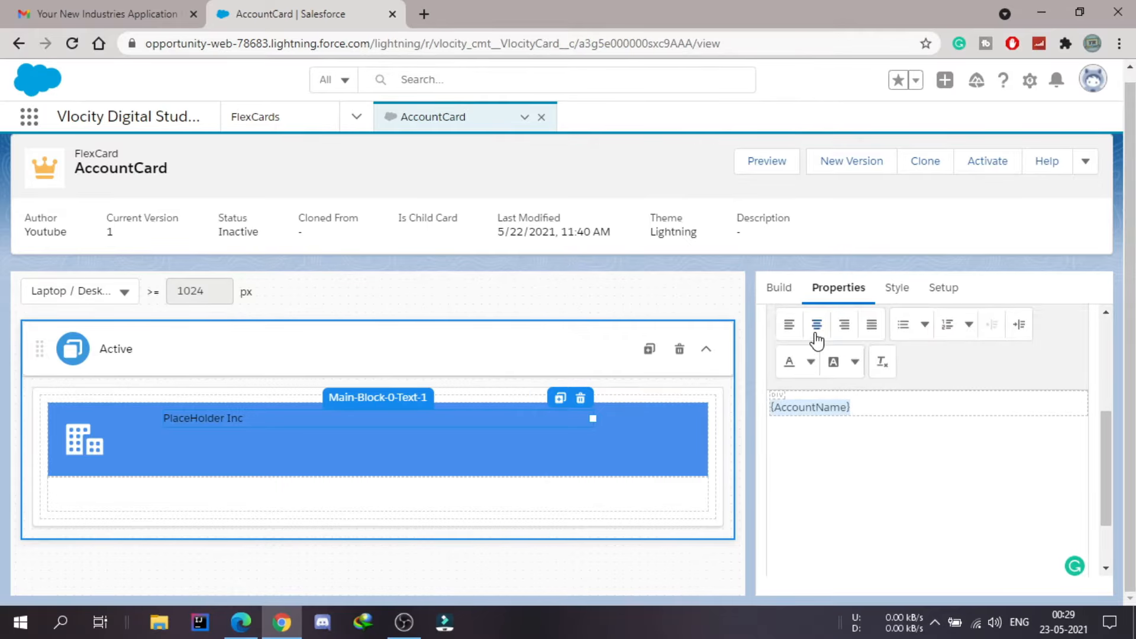
pyautogui.scroll(1, 818, 336)
pyautogui.click(845, 335)
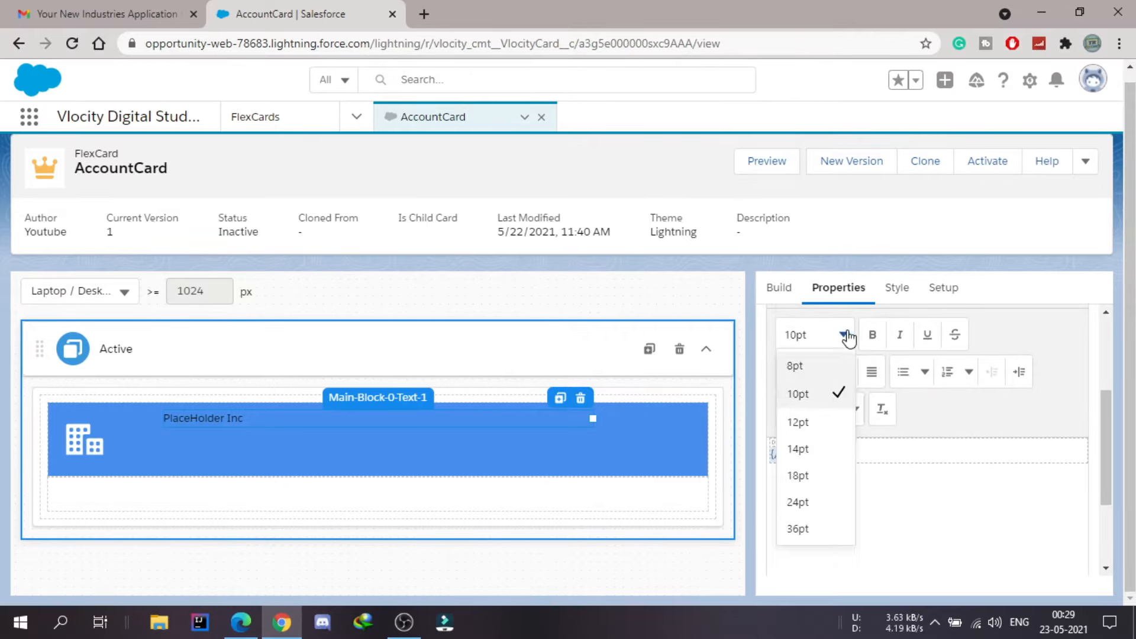
pyautogui.click(798, 476)
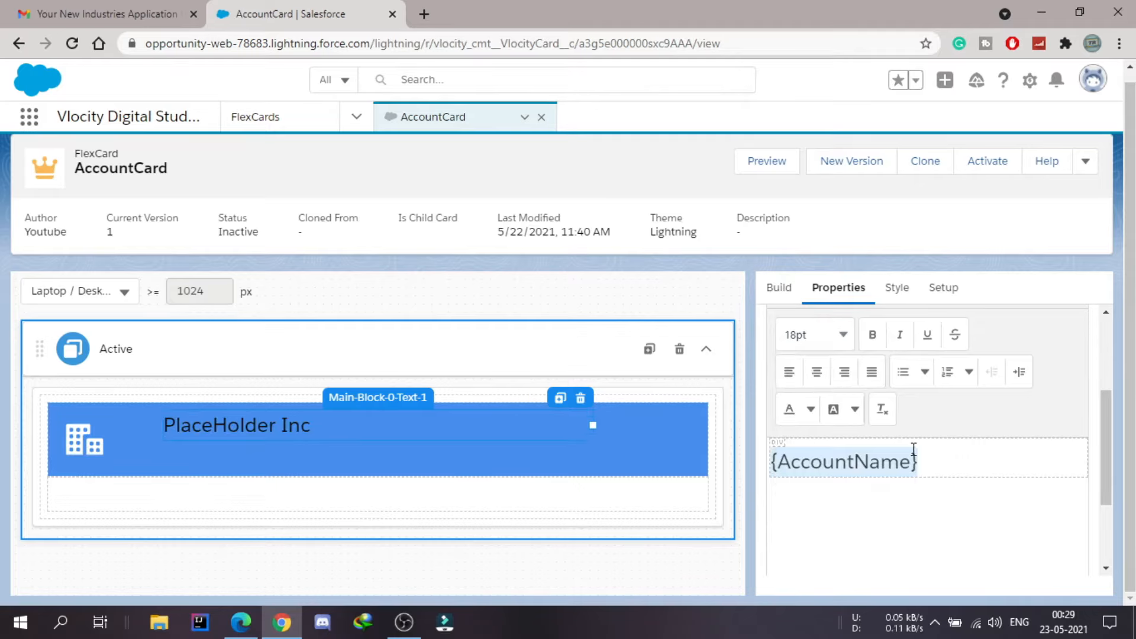
# Step: Make the {AccountName} header text bold and centre it
pyautogui.click(873, 338)
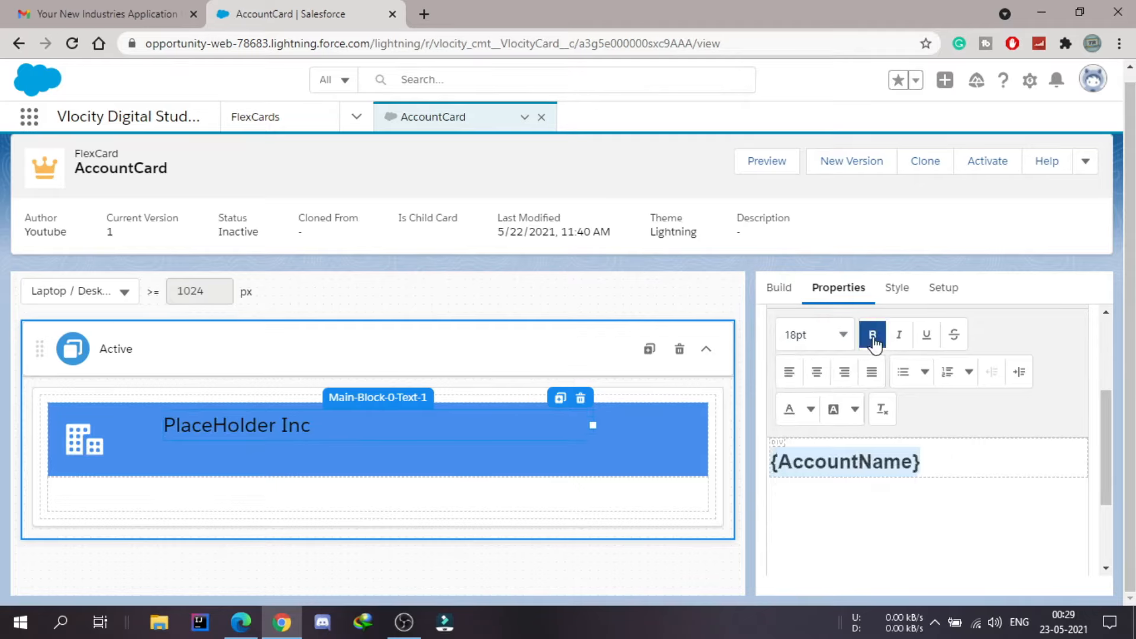
pyautogui.click(816, 373)
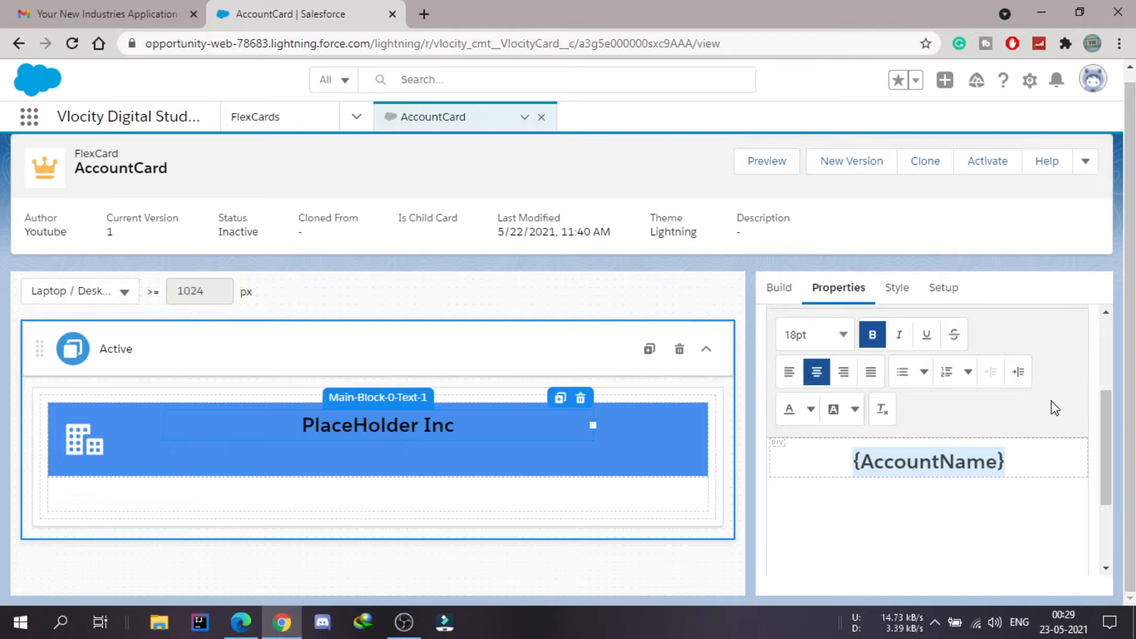
# Step: Add Small padding of type Around to the header's account name text element
pyautogui.click(895, 288)
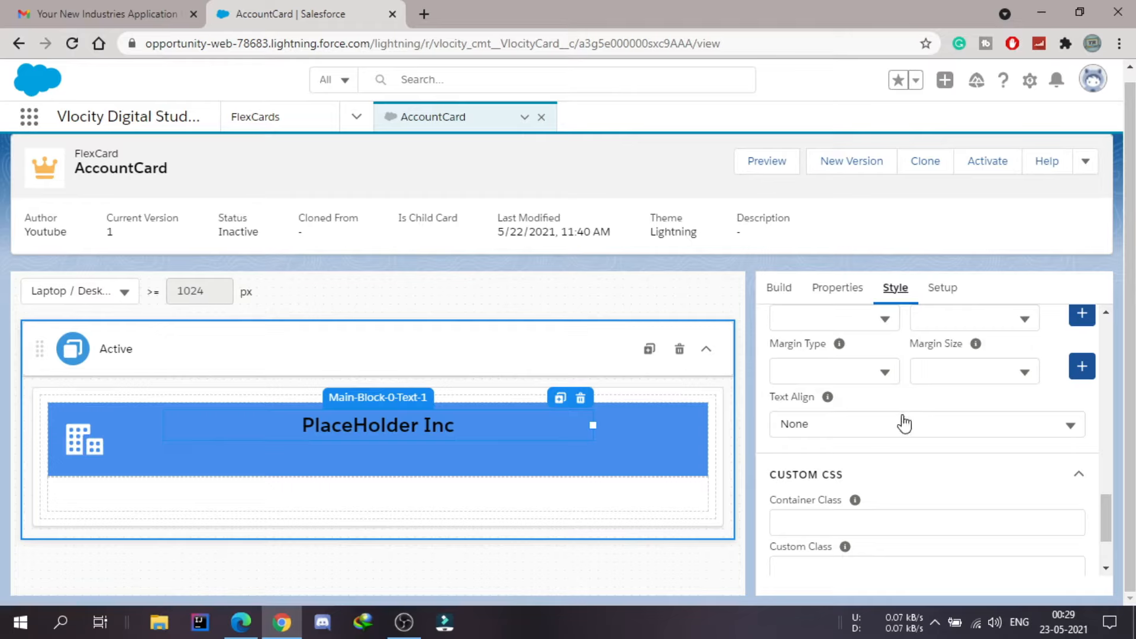
pyautogui.scroll(1, 902, 421)
pyautogui.click(872, 395)
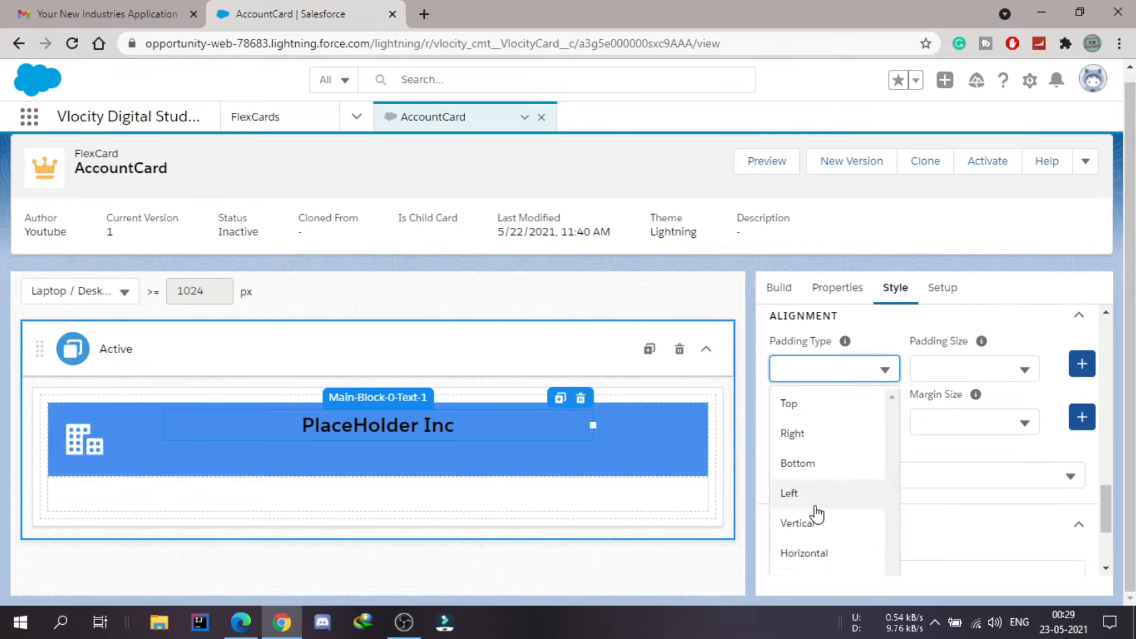
pyautogui.scroll(-2, 814, 503)
pyautogui.click(810, 491)
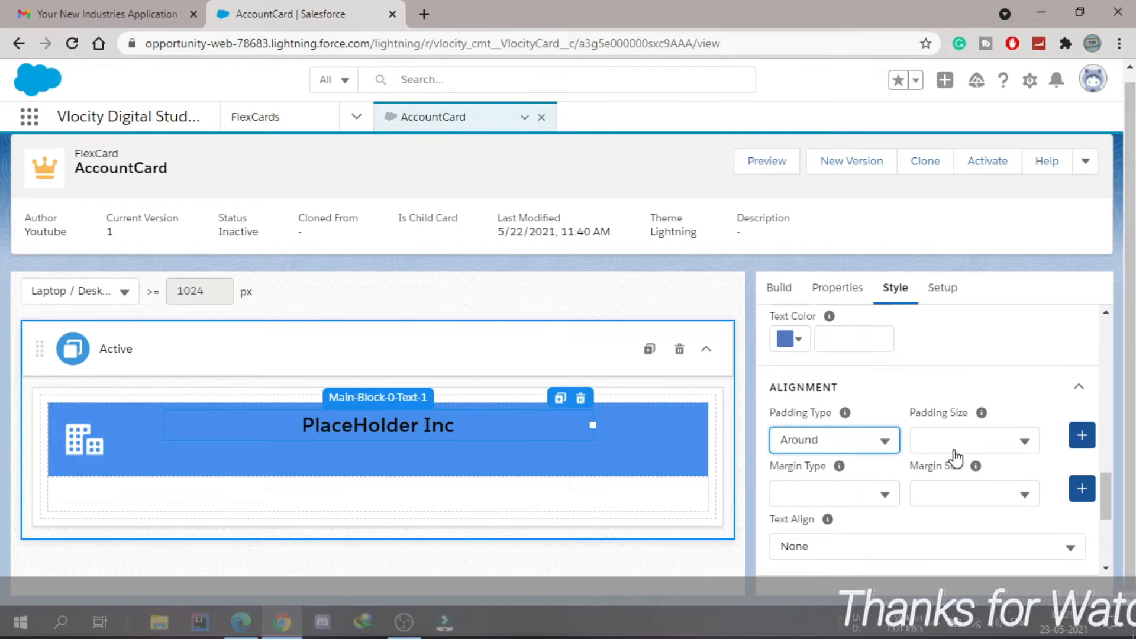
pyautogui.click(986, 444)
pyautogui.scroll(-2, 987, 446)
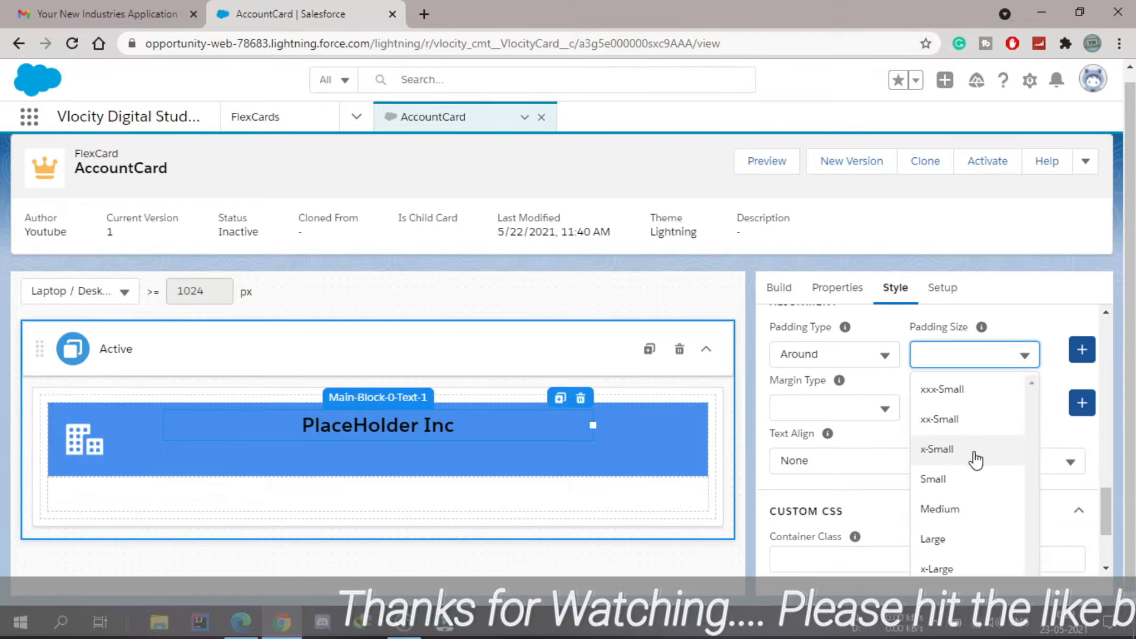
pyautogui.click(943, 479)
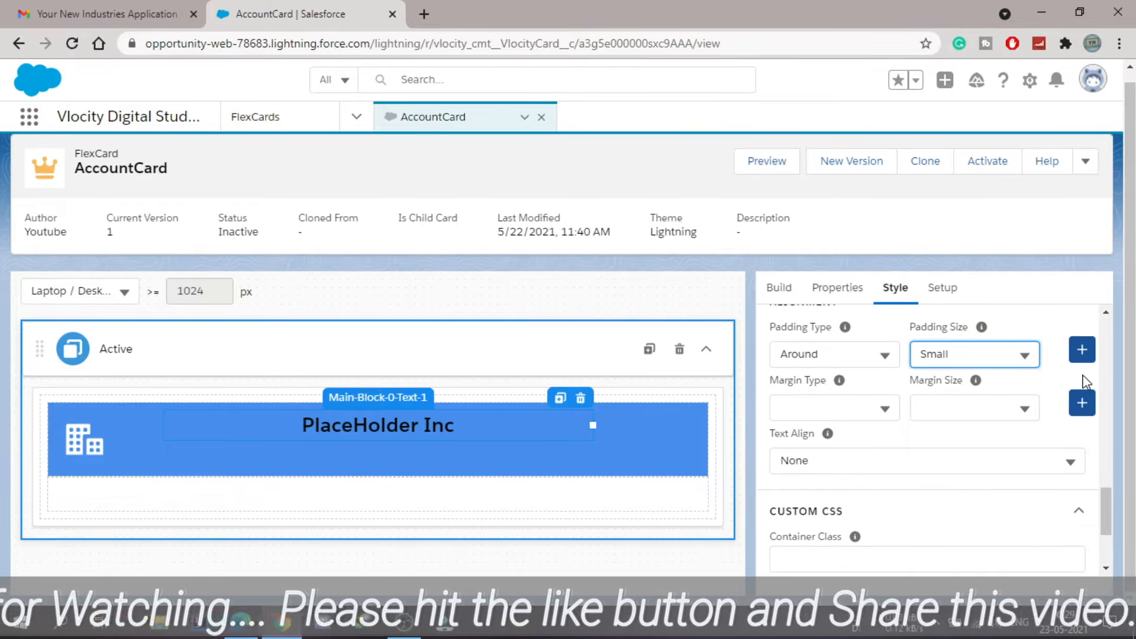
pyautogui.click(1082, 350)
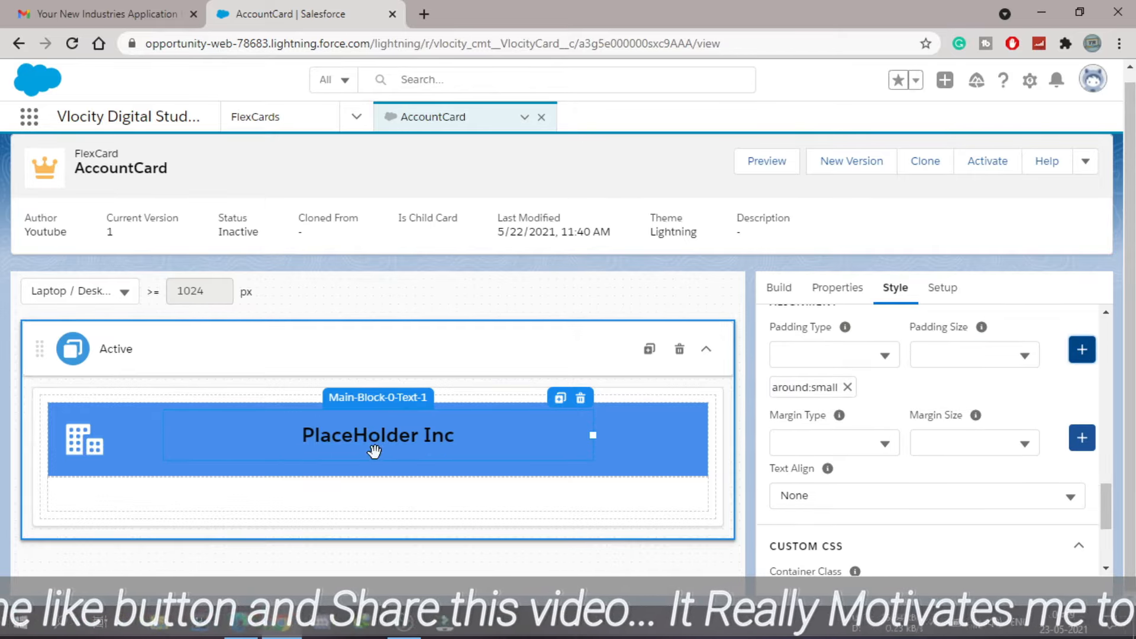
pyautogui.scroll(-1, 762, 413)
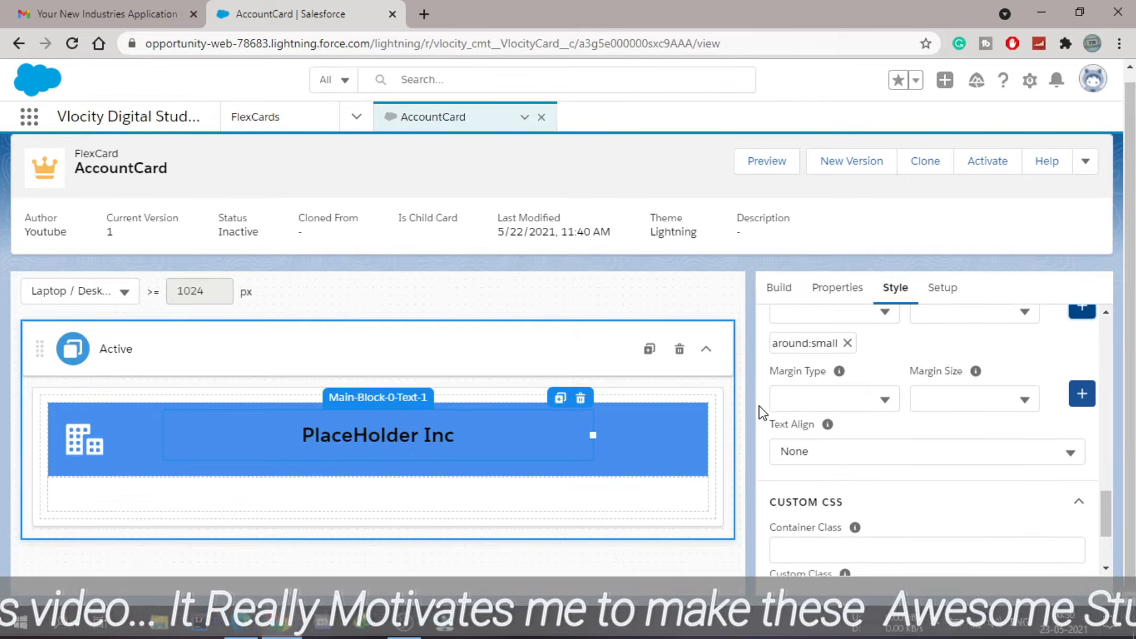
# Step: Check the Acme reference card in the other browser, return to AccountCard, and add a text element to the empty block below the header
pyautogui.hotkey('alt', 'Tab')
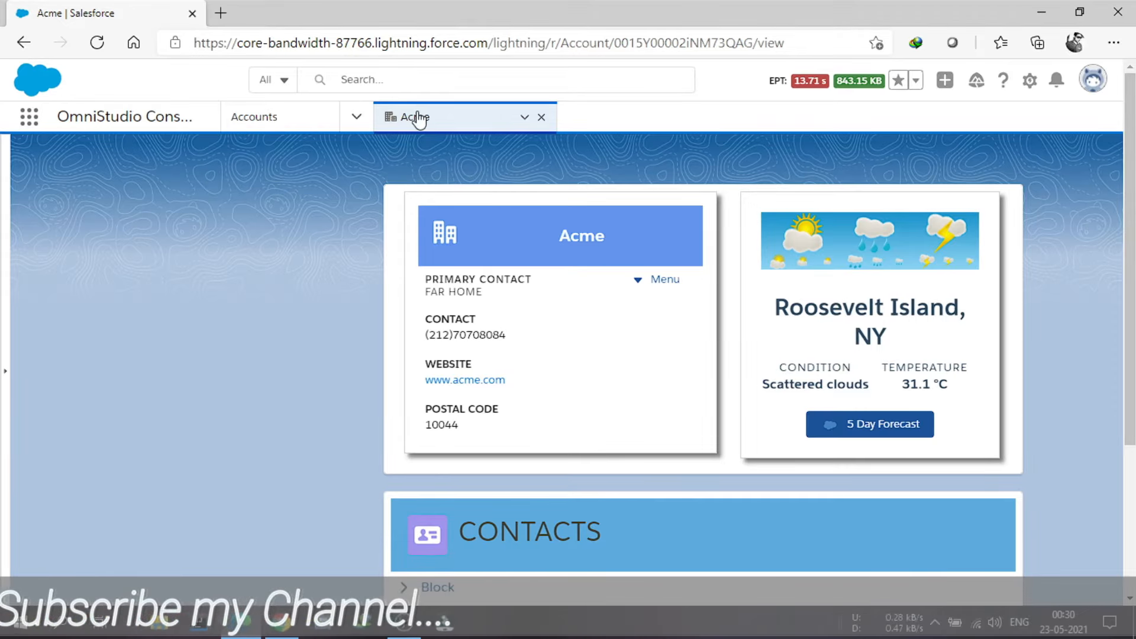
pyautogui.hotkey('alt', 'Tab')
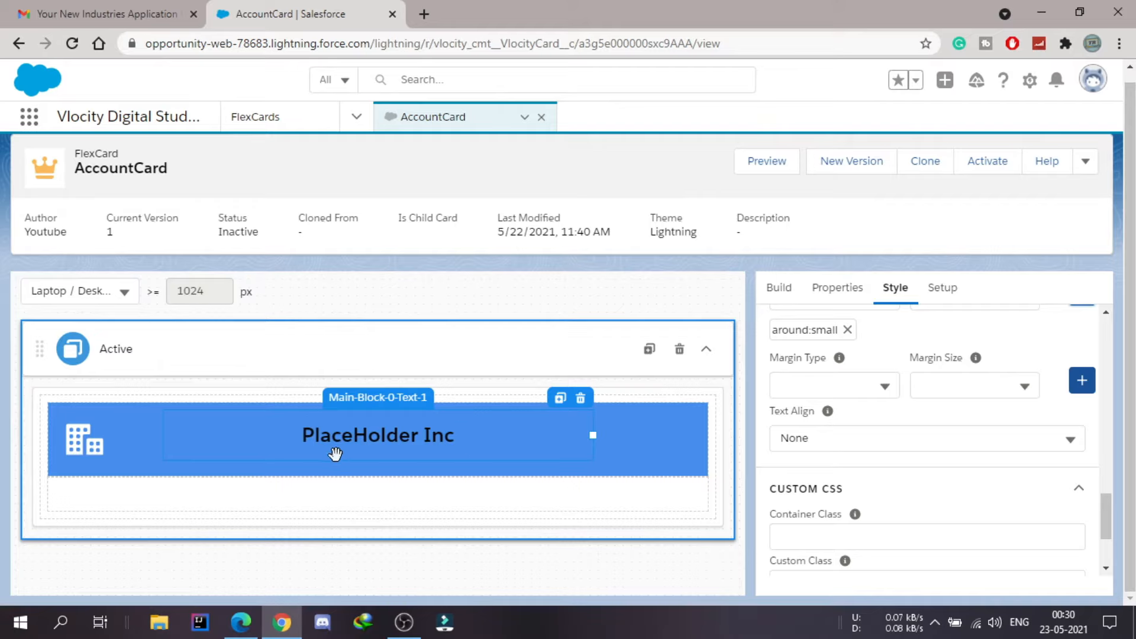
pyautogui.click(650, 438)
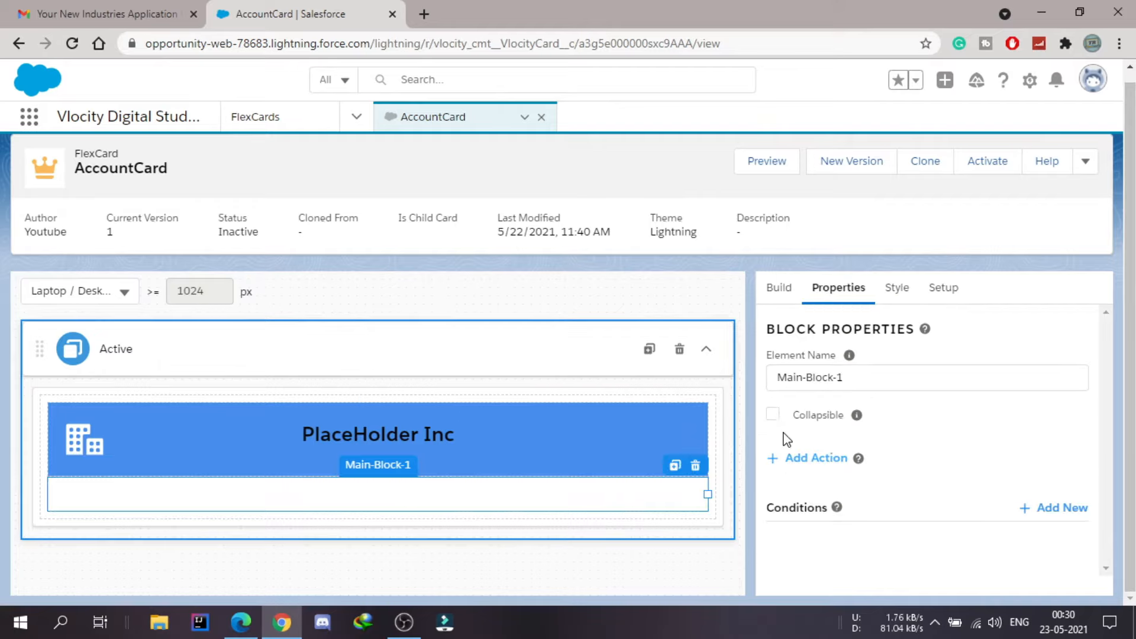
pyautogui.click(782, 296)
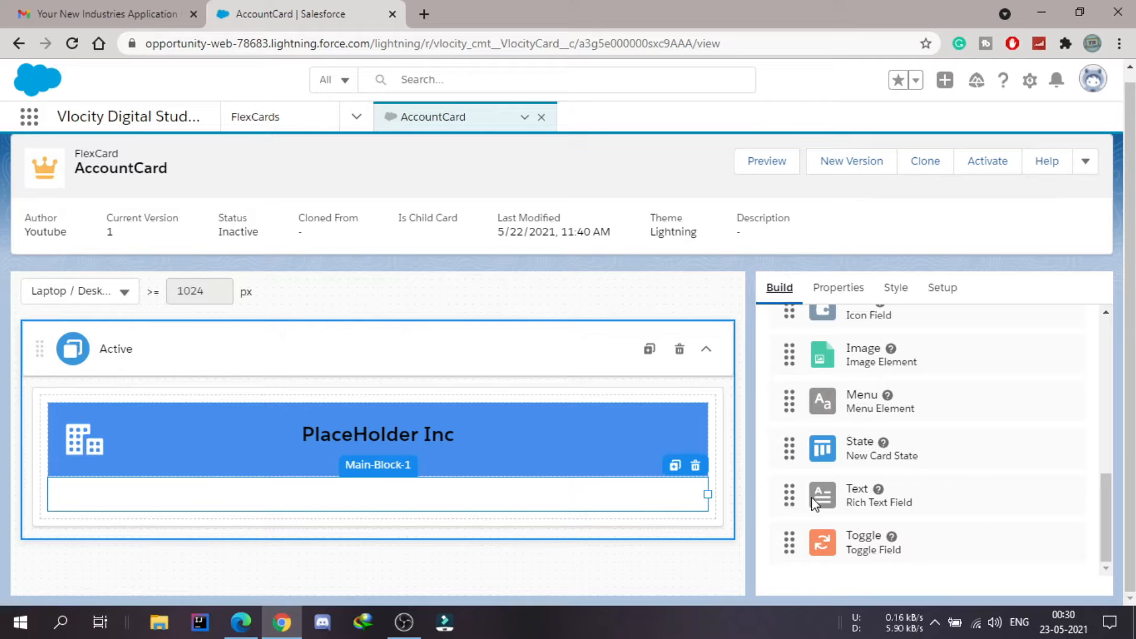
pyautogui.moveTo(830, 503); pyautogui.dragTo(471, 492)
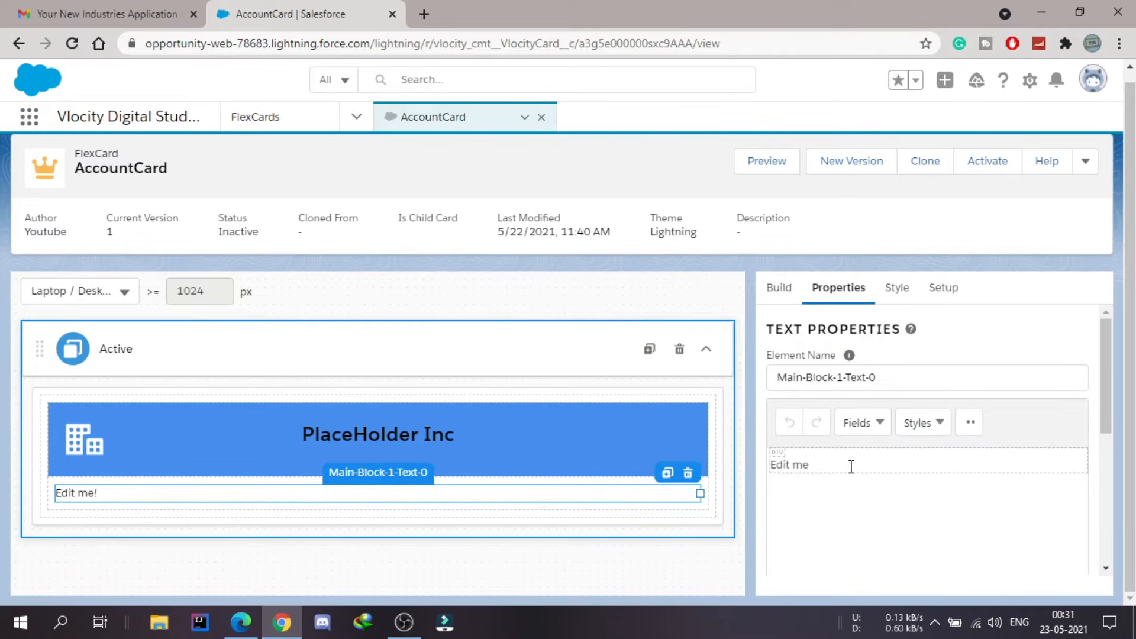
# Step: Replace the "Edit me!" placeholder in the new text element with the AccountWebsite field
pyautogui.press('BackSpace')
pyautogui.press('BackSpace')
pyautogui.press('BackSpace')
pyautogui.press('BackSpace')
pyautogui.press('BackSpace')
pyautogui.press('BackSpace')
pyautogui.press('BackSpace')
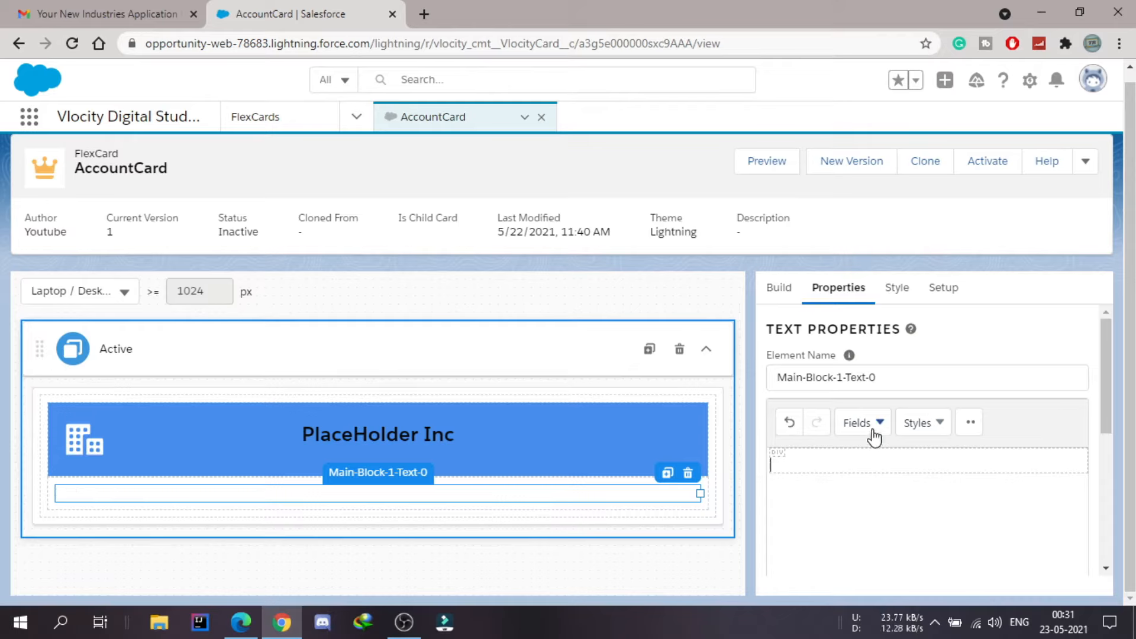
pyautogui.click(878, 424)
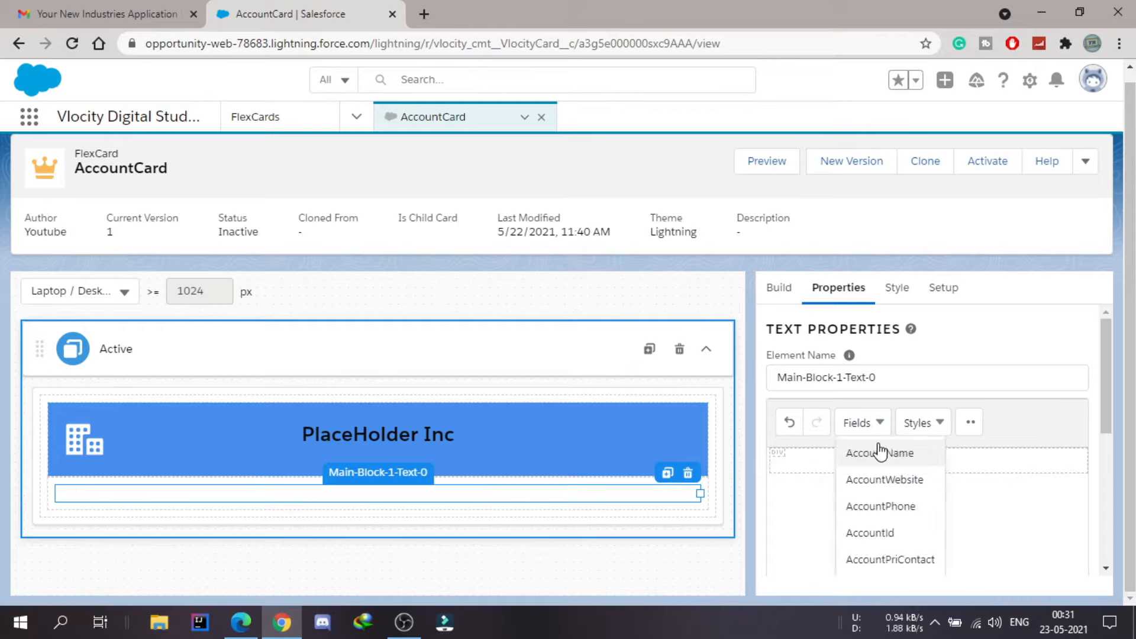
pyautogui.click(884, 480)
# Step: Leave an empty line below {AccountWebsite} and insert the AccountPhone and AccountId fields on separate lines
pyautogui.press('Return')
pyautogui.press('Return')
pyautogui.click(878, 423)
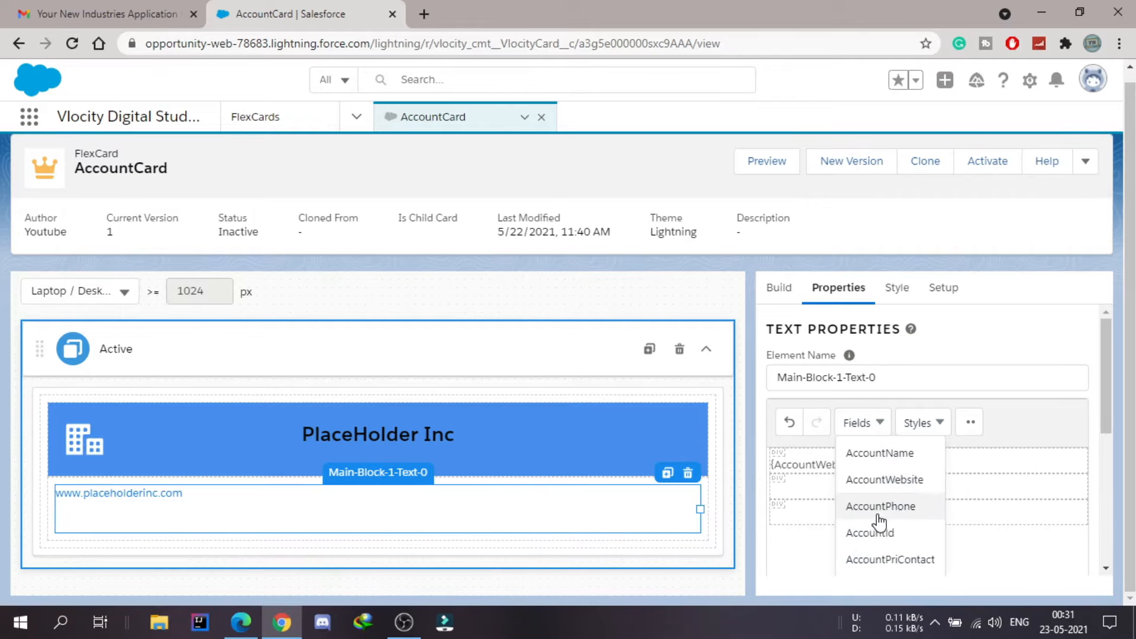
pyautogui.click(878, 509)
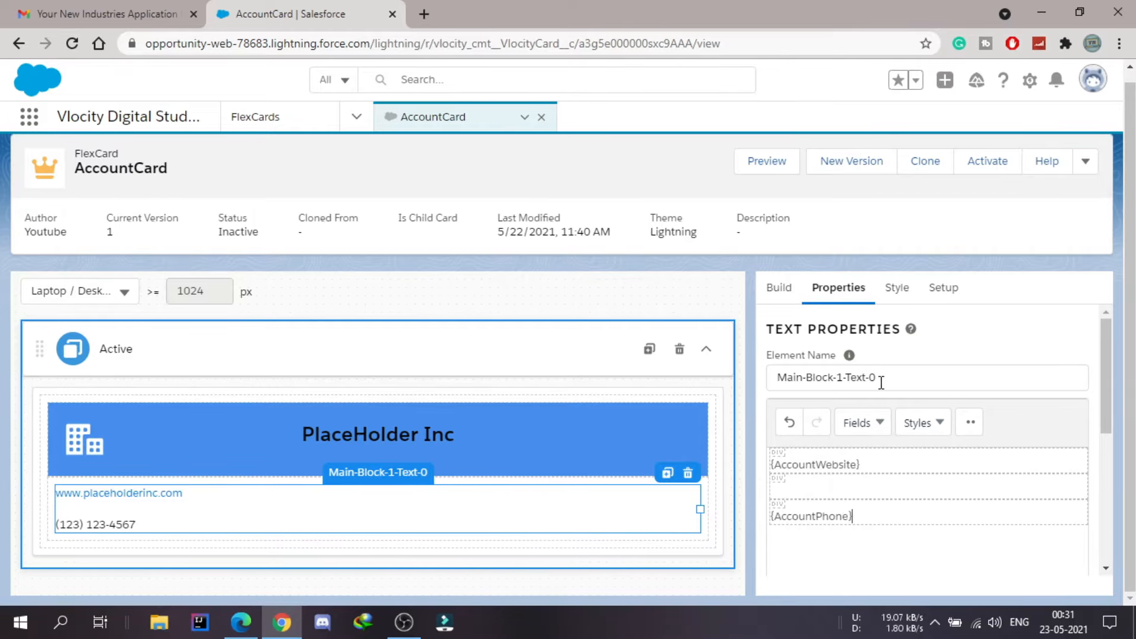
pyautogui.click(878, 423)
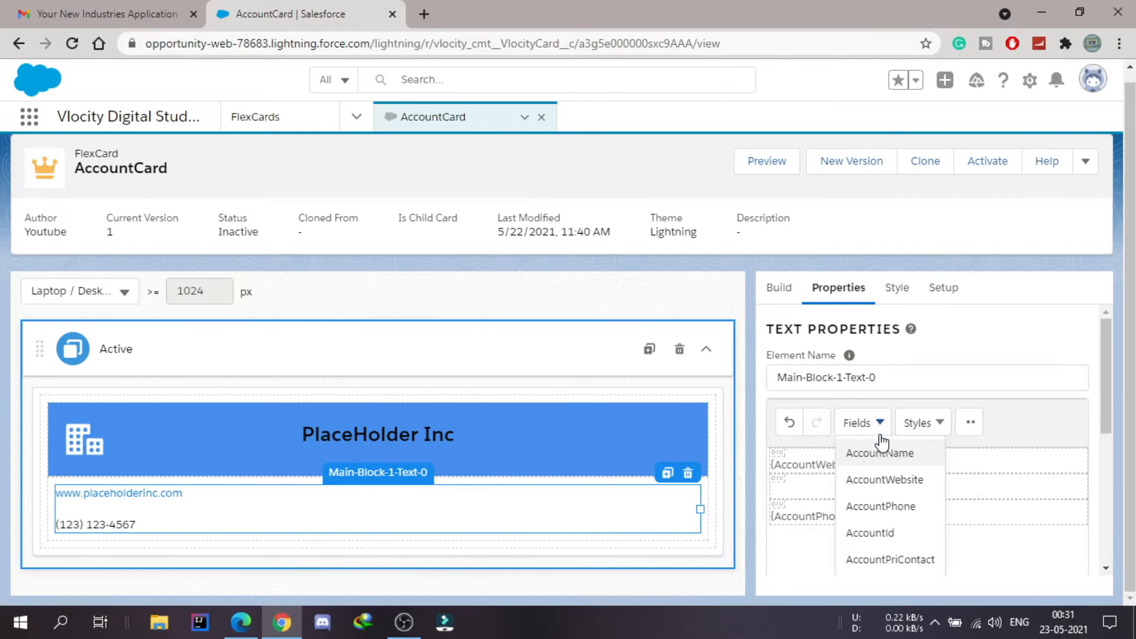
pyautogui.click(869, 533)
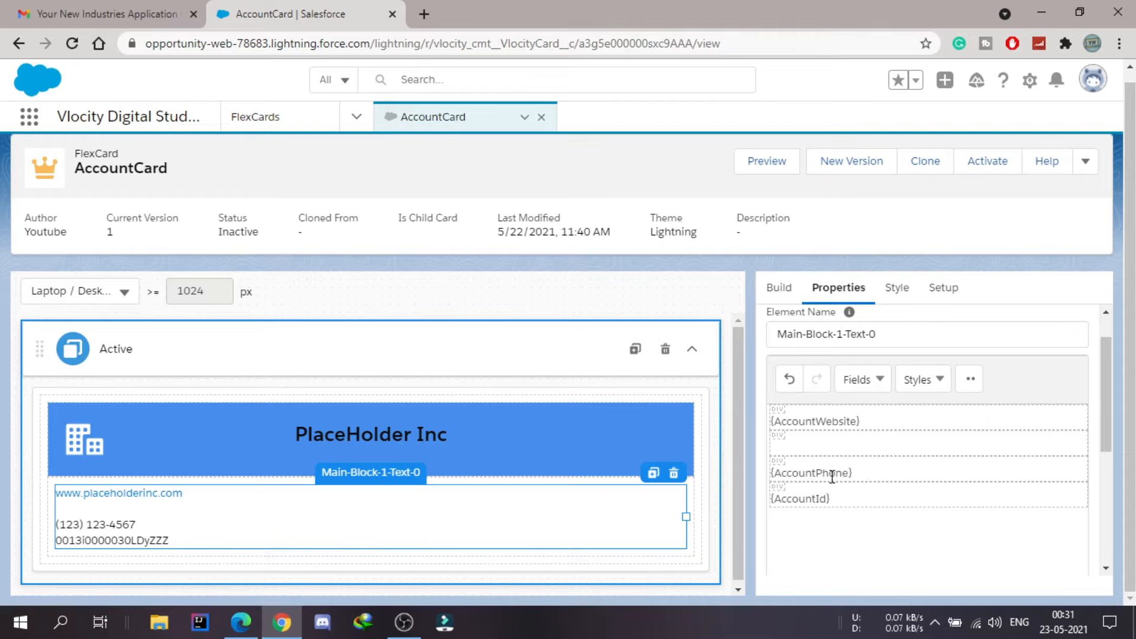
# Step: Enter the label AccountPhone on the empty line above {AccountPhone} and make it bold
pyautogui.click(1008, 524)
pyautogui.moveTo(850, 445); pyautogui.dragTo(773, 445)
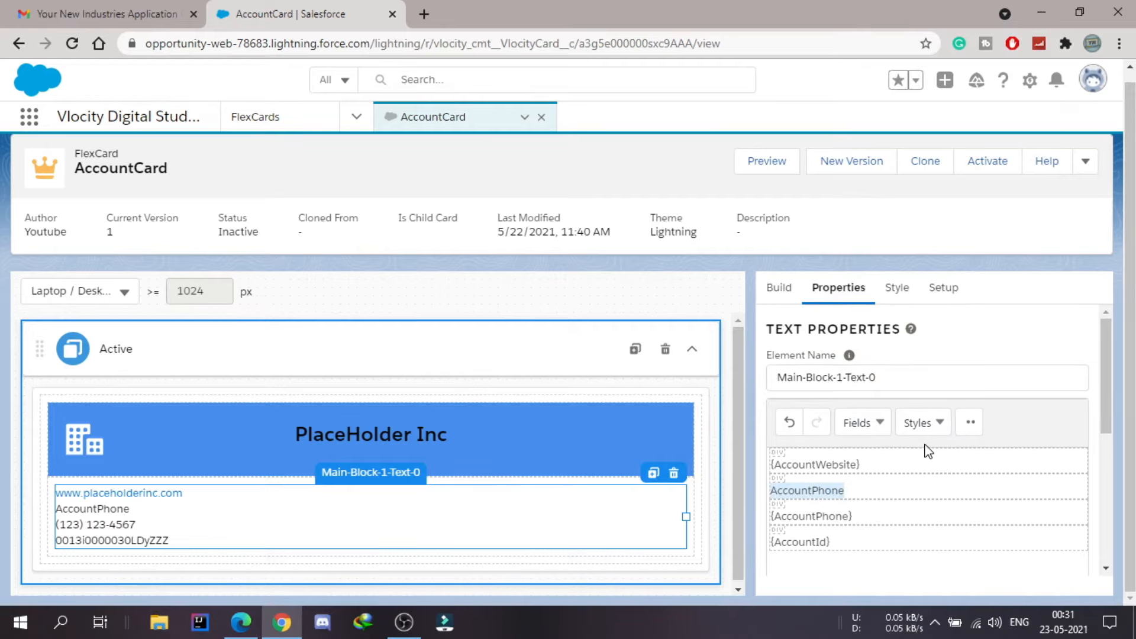
pyautogui.click(971, 432)
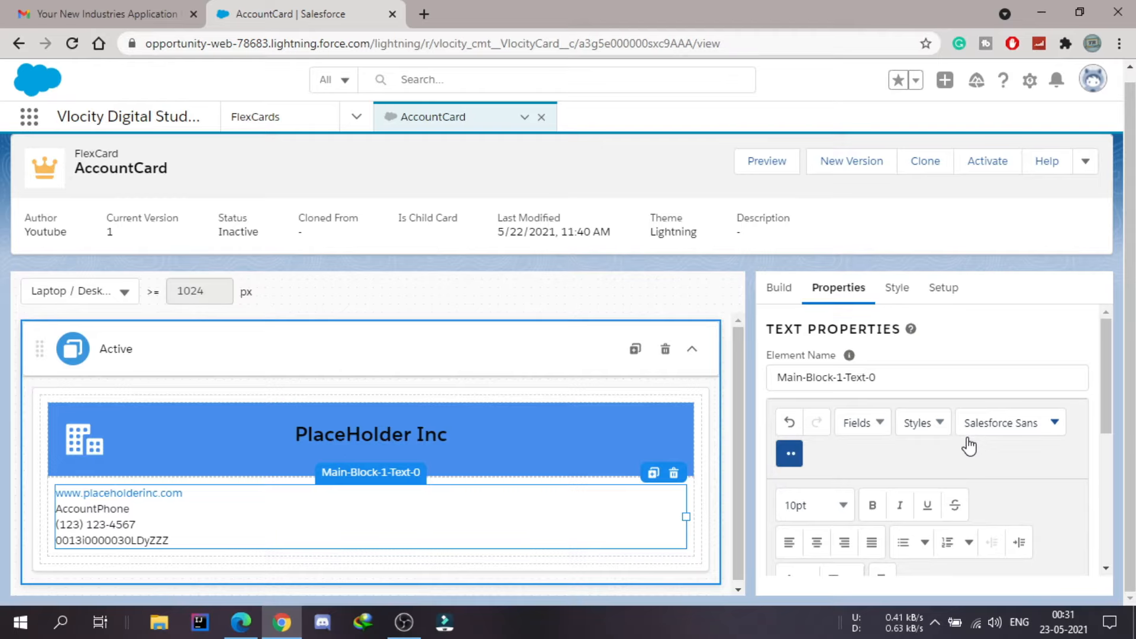
pyautogui.click(871, 510)
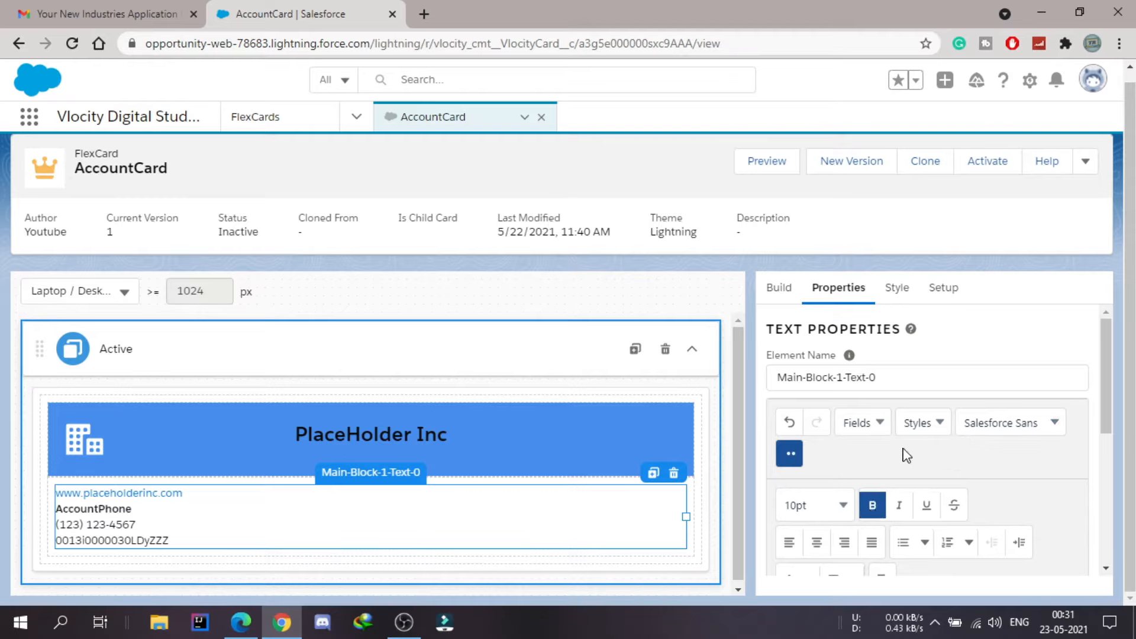
# Step: Narrow the website and phone text element to about 40% of the block's width, and add a Menu element to the same block
pyautogui.click(779, 288)
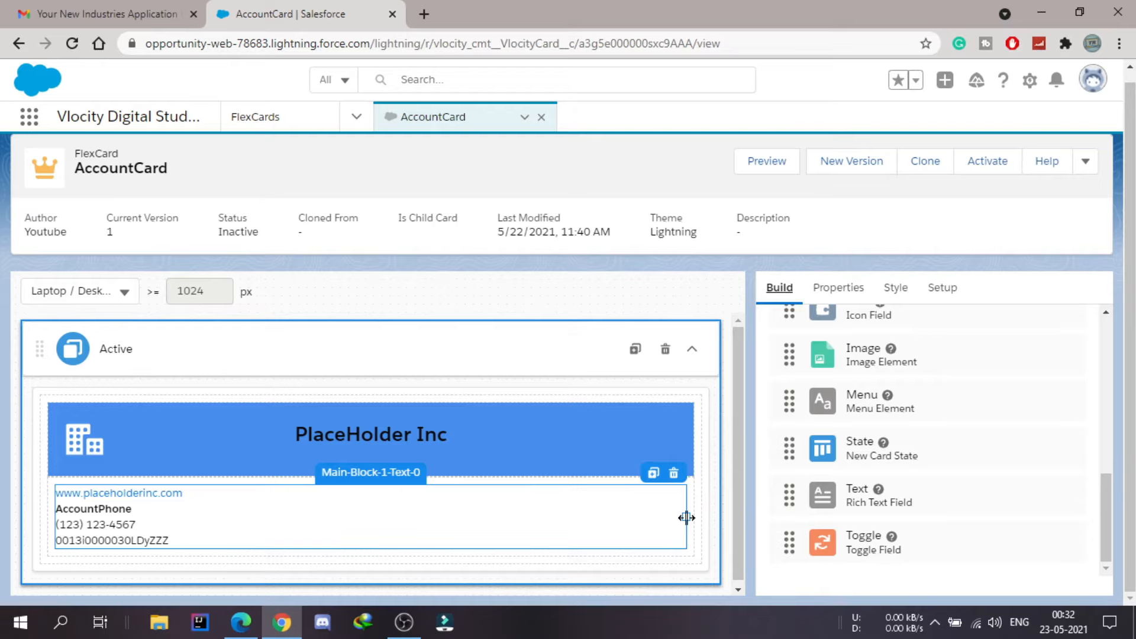
pyautogui.moveTo(686, 518); pyautogui.dragTo(315, 523)
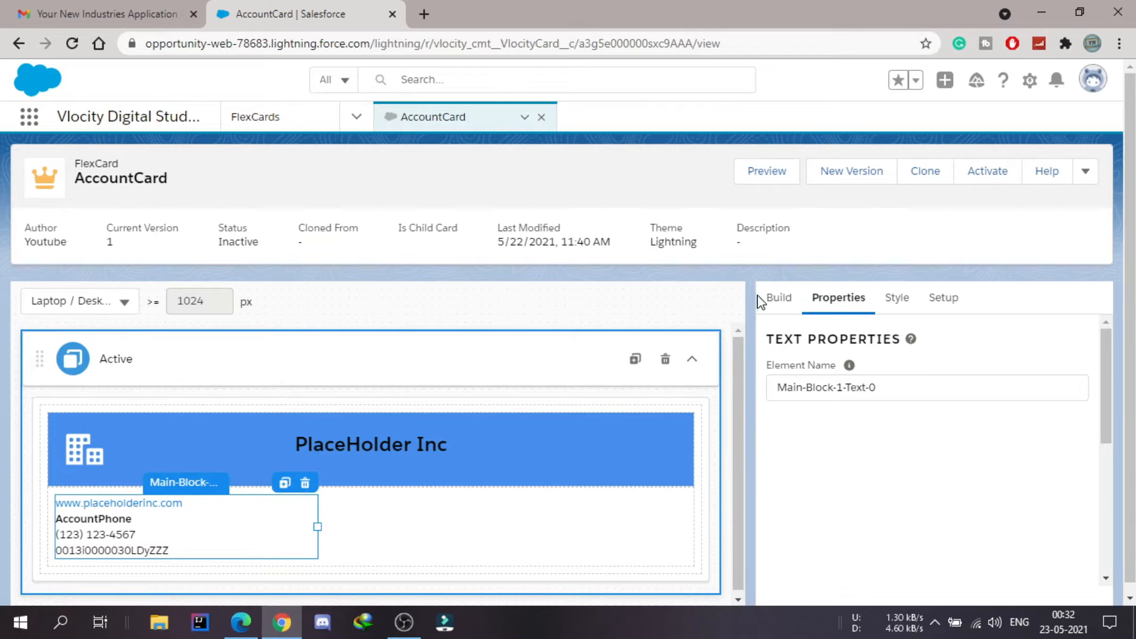
pyautogui.click(776, 298)
pyautogui.scroll(5, 960, 441)
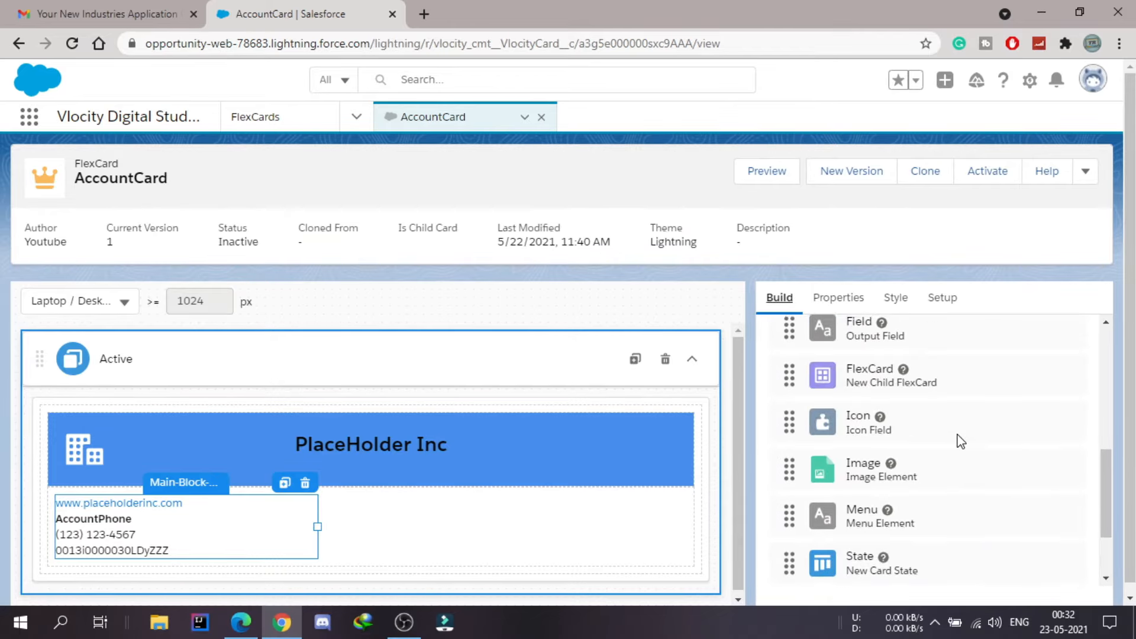
pyautogui.scroll(-3, 956, 436)
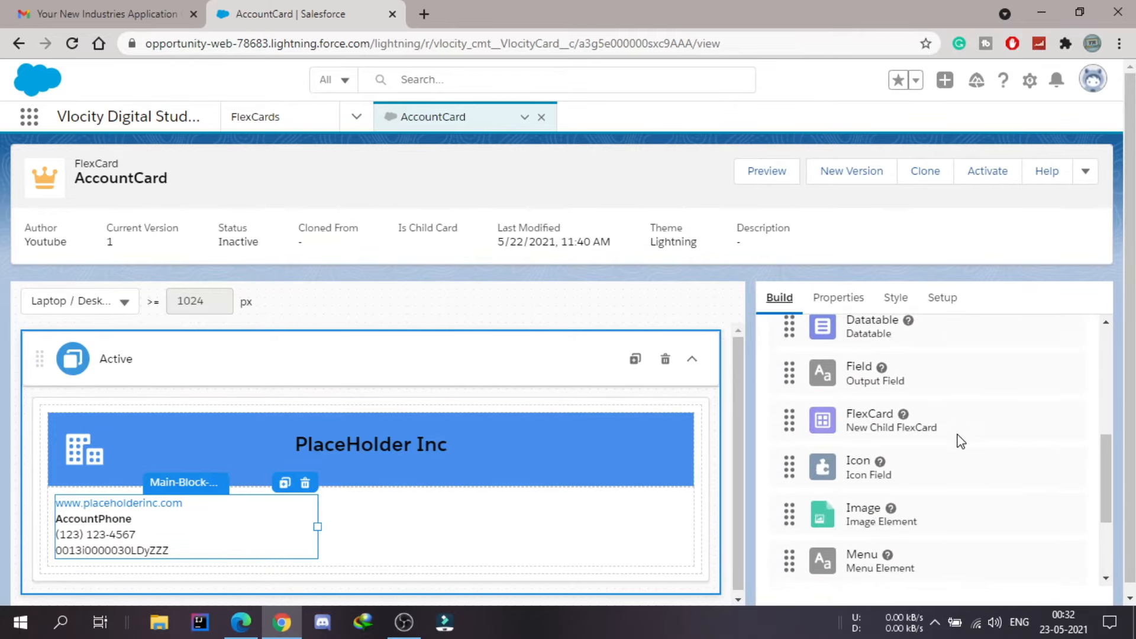
pyautogui.scroll(-2, 956, 436)
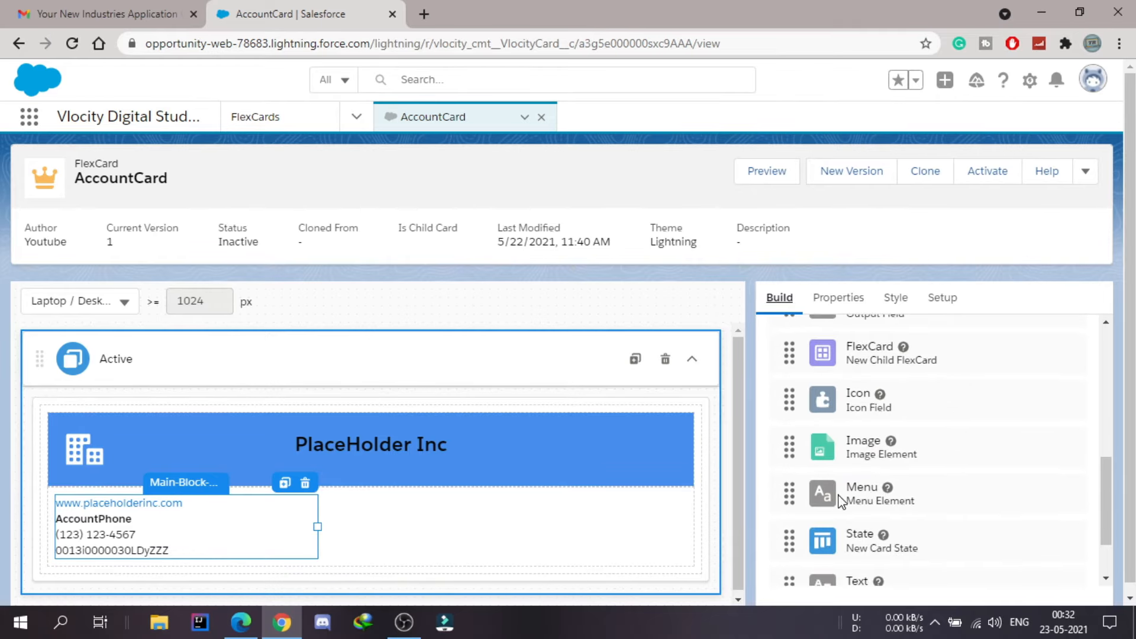
pyautogui.moveTo(841, 502); pyautogui.dragTo(519, 517)
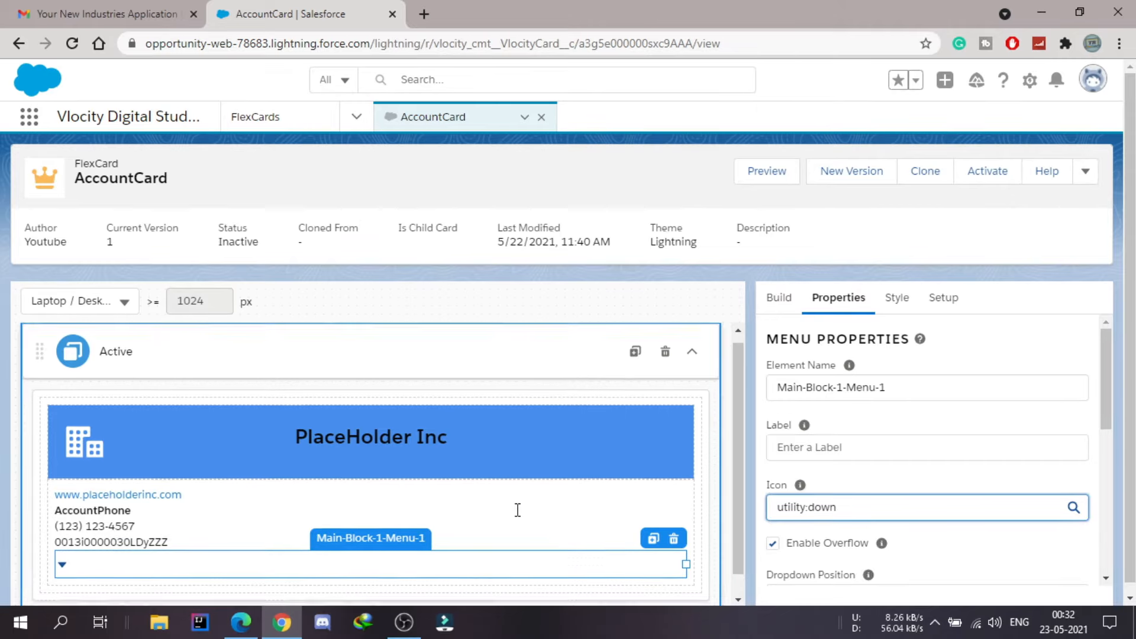
# Step: Narrow the menu element to about a third of the block's width so it fits beside the text, and label it Menu
pyautogui.scroll(-1, 517, 510)
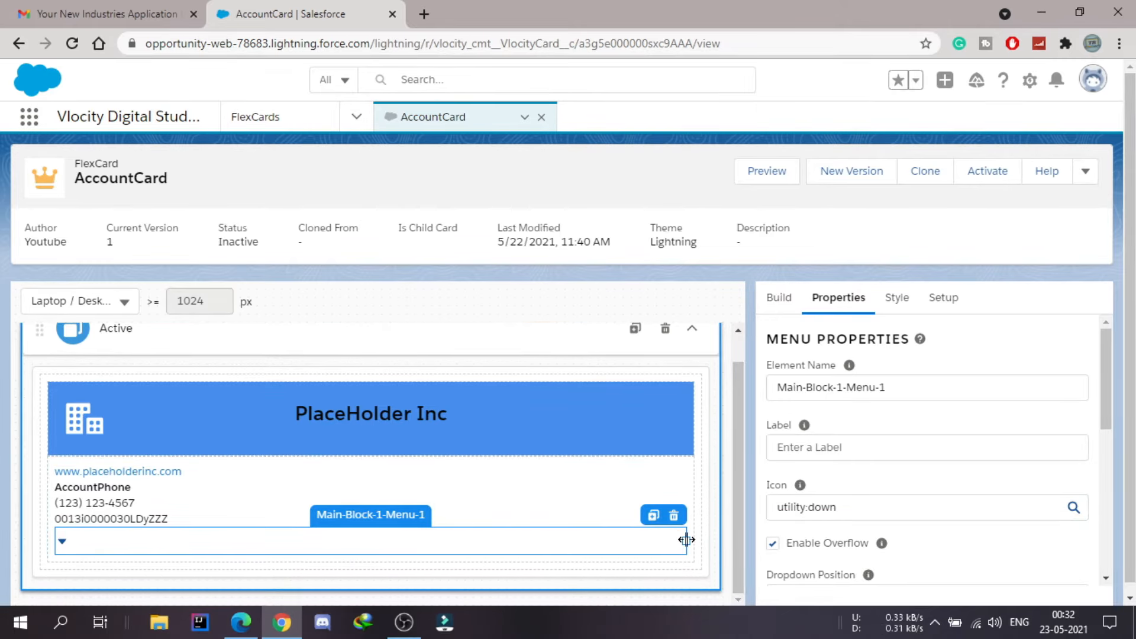
pyautogui.moveTo(686, 539); pyautogui.dragTo(509, 523)
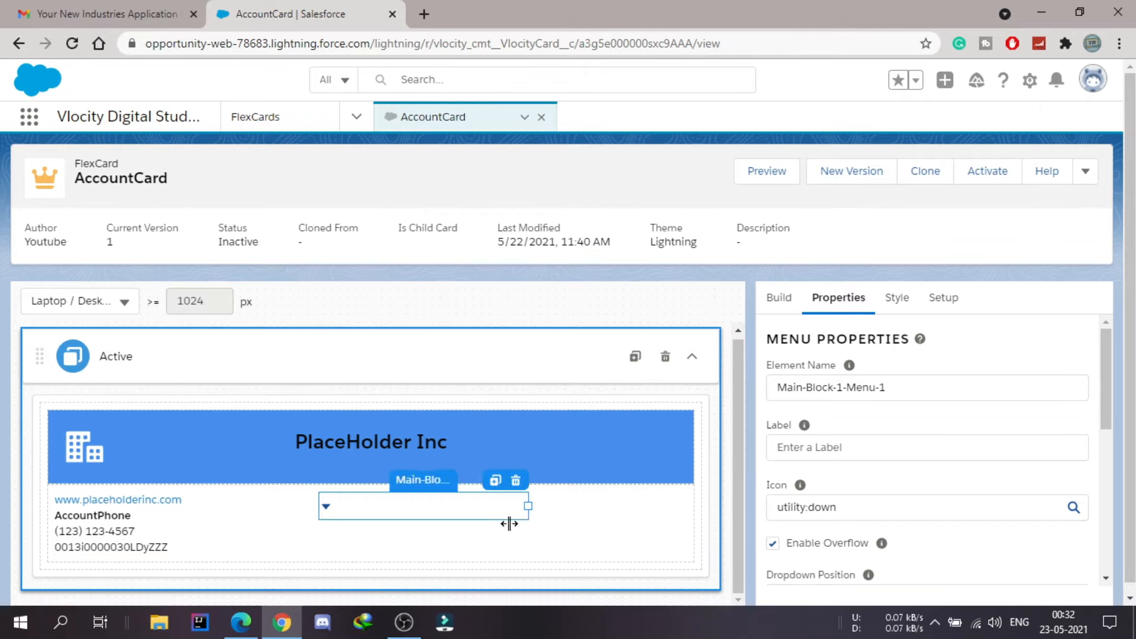
pyautogui.click(832, 448)
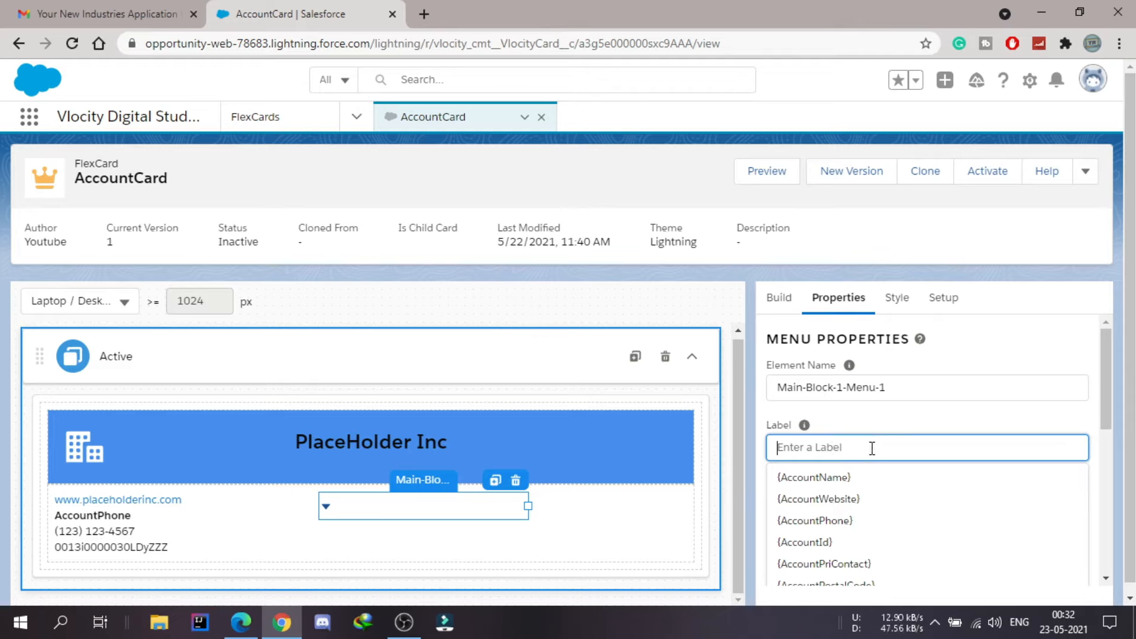
pyautogui.write('Menu')
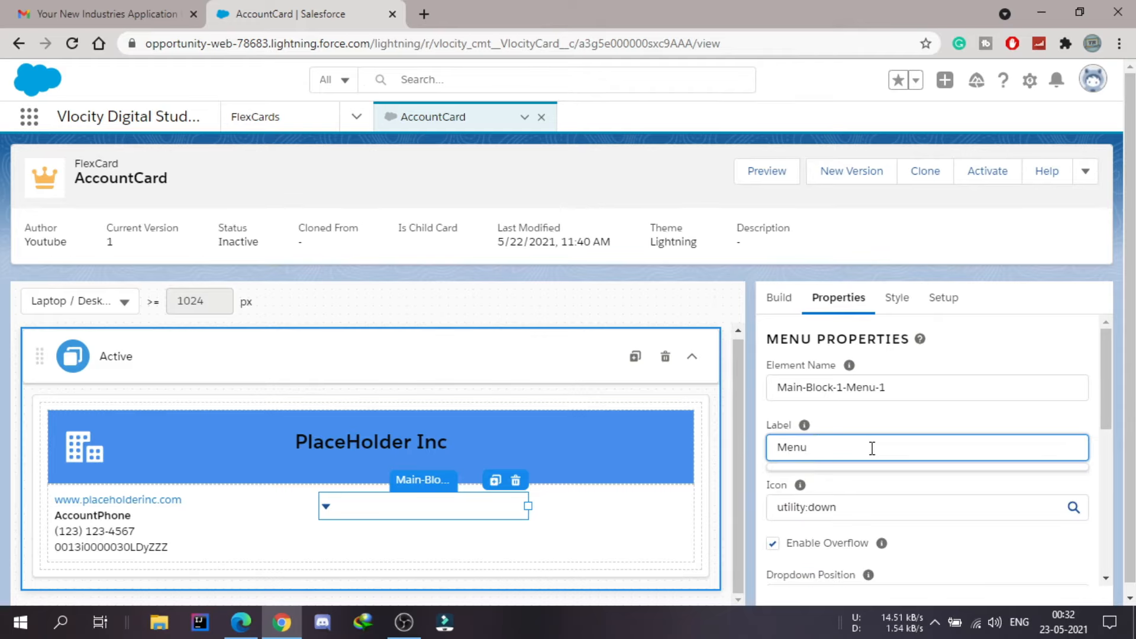
pyautogui.scroll(-3, 944, 492)
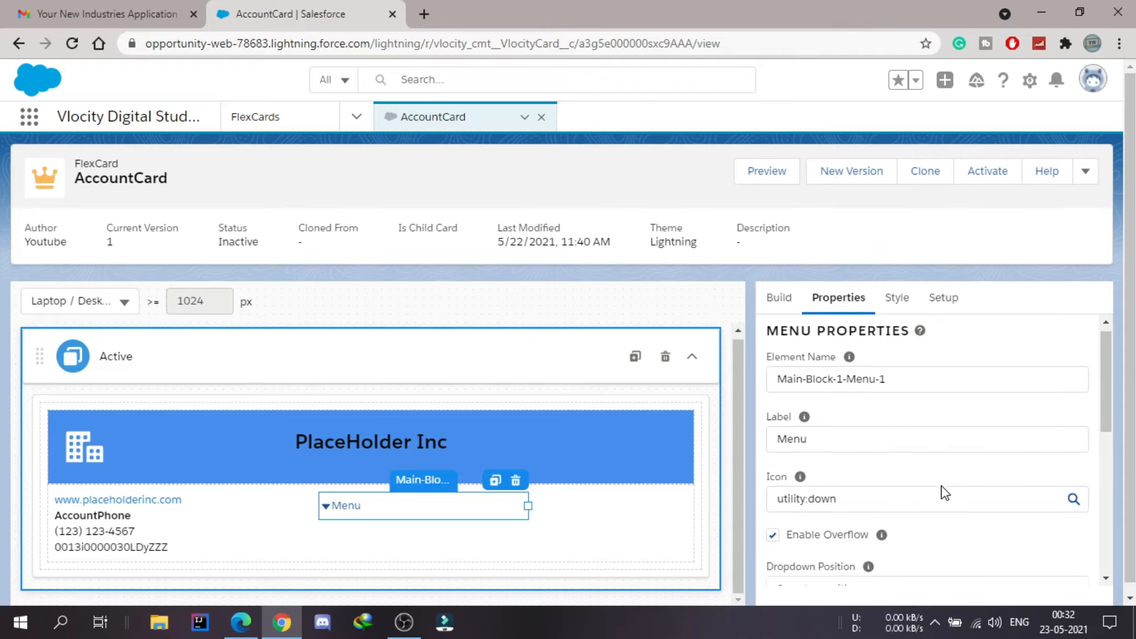
pyautogui.scroll(-4, 945, 493)
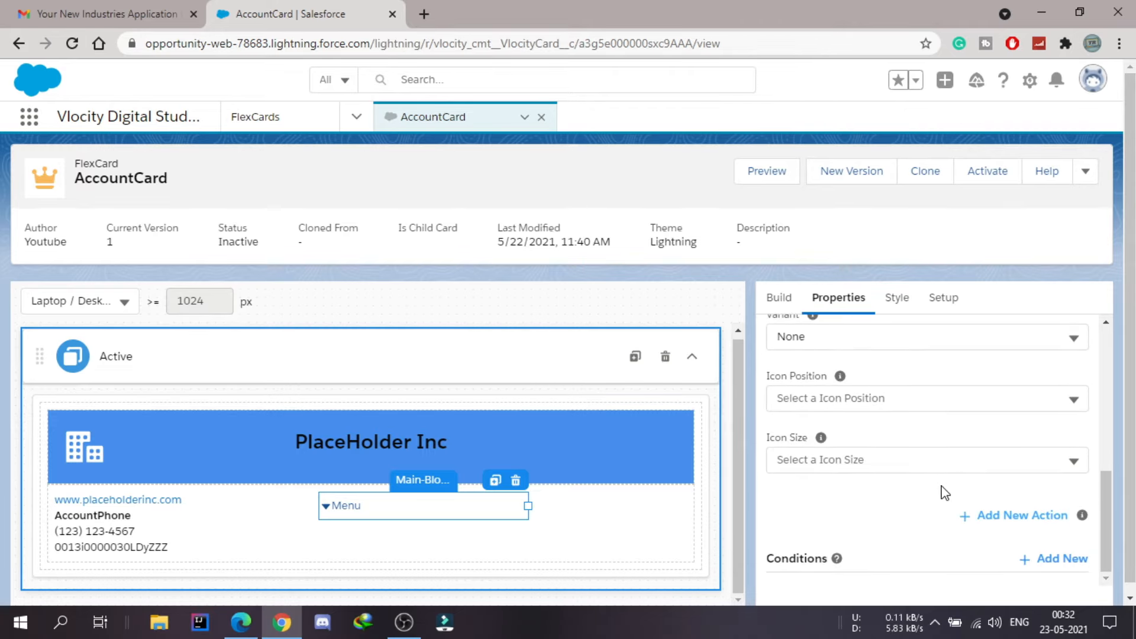
# Step: Set the menu element's icon size to Small and its icon position to Right
pyautogui.scroll(-1, 944, 493)
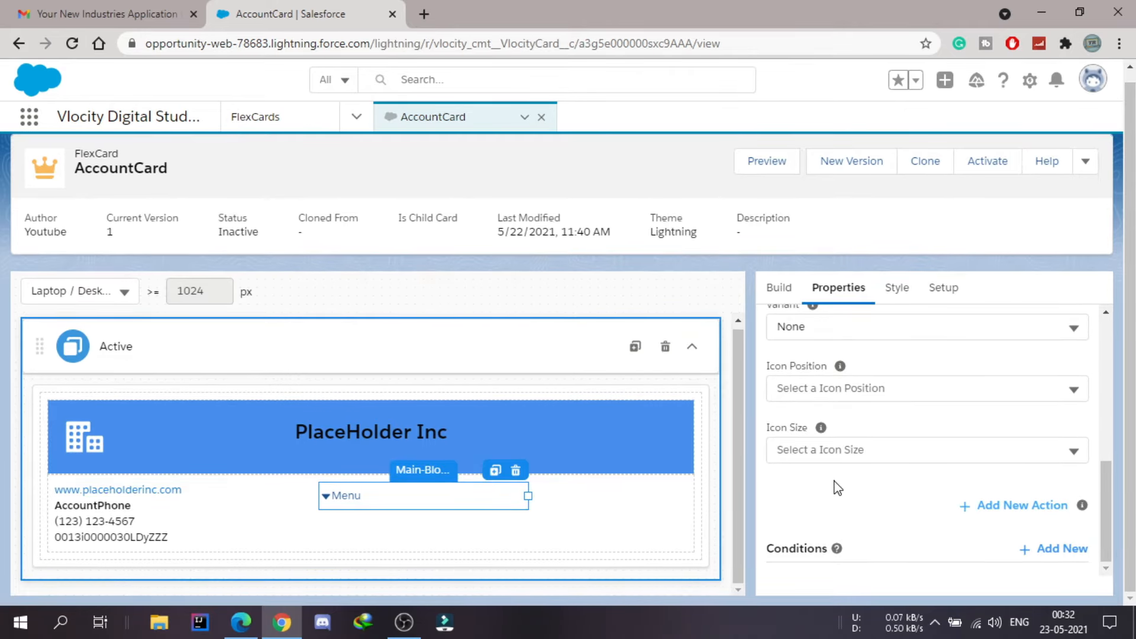
pyautogui.click(926, 455)
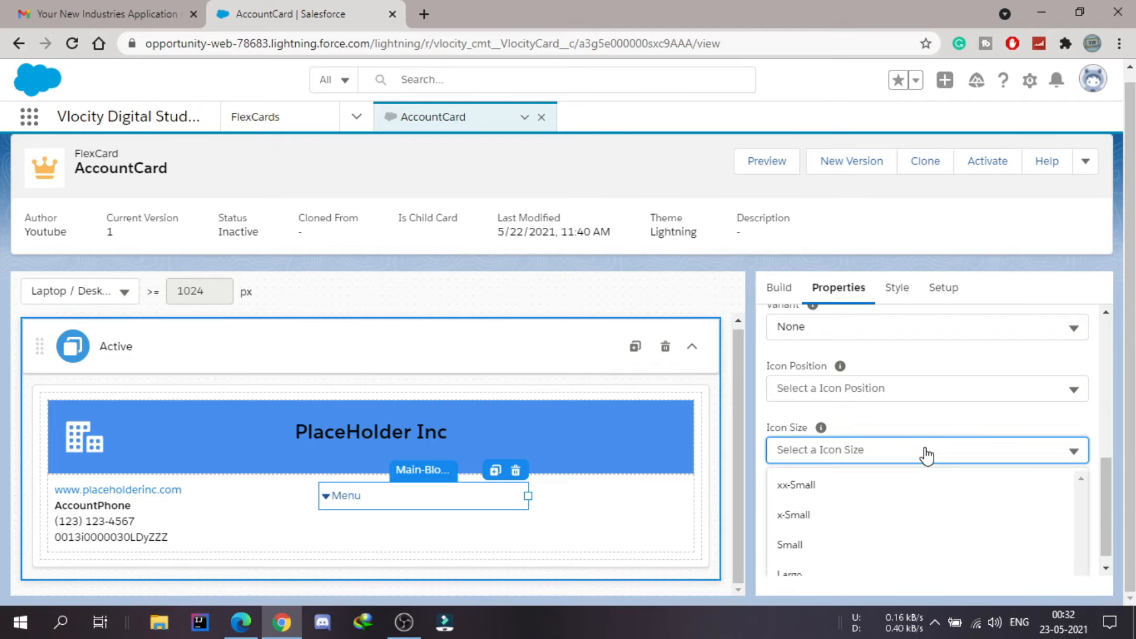
pyautogui.click(819, 544)
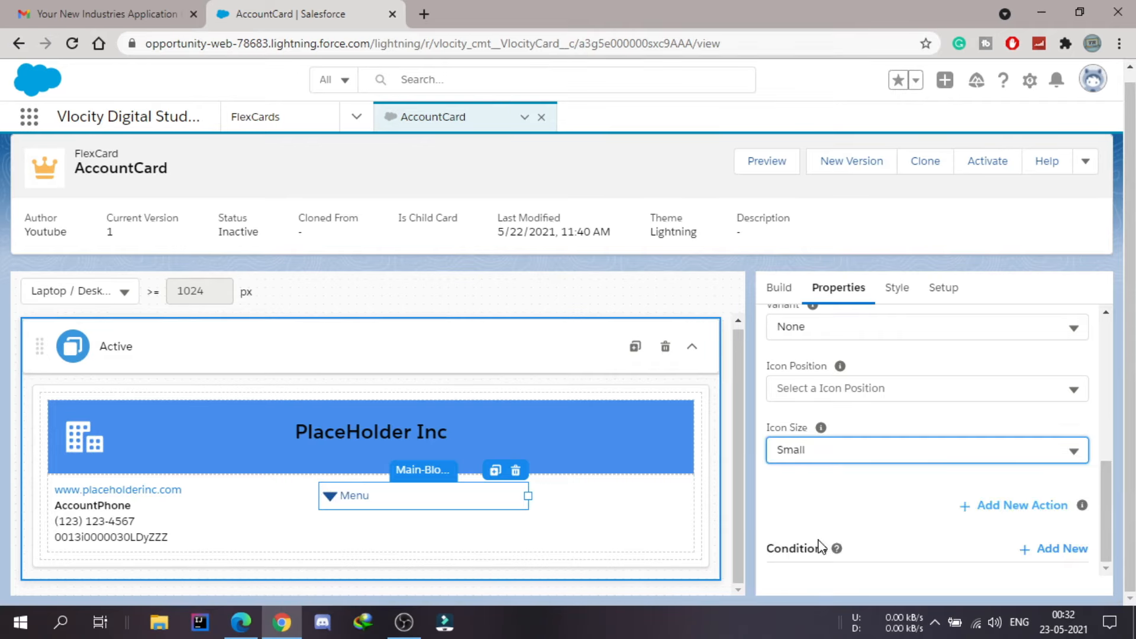
pyautogui.click(973, 393)
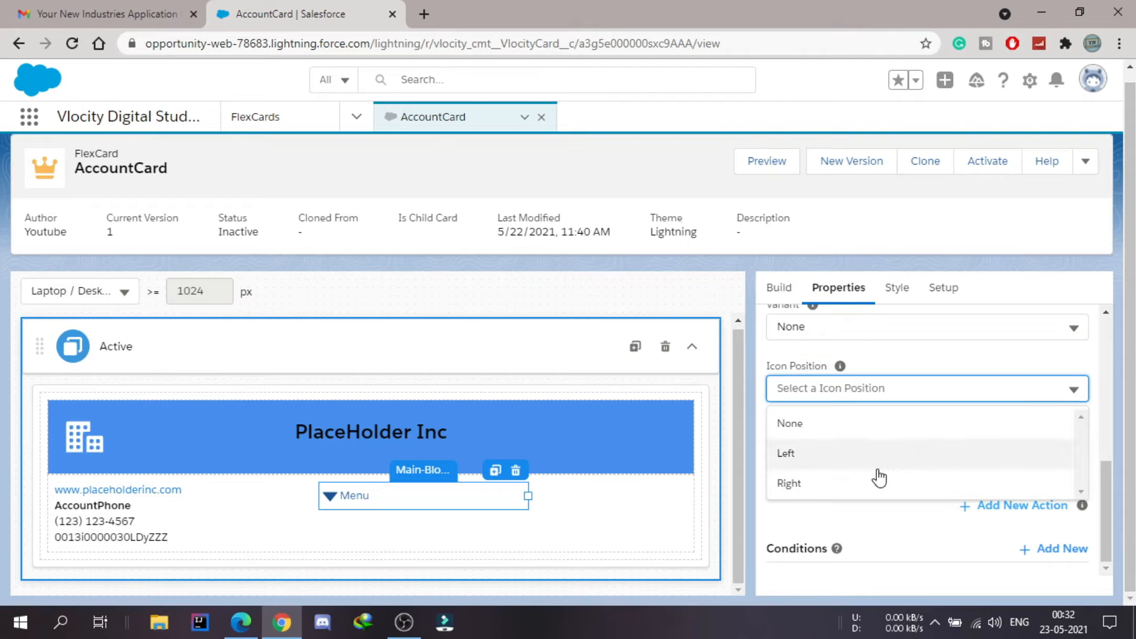
pyautogui.click(872, 487)
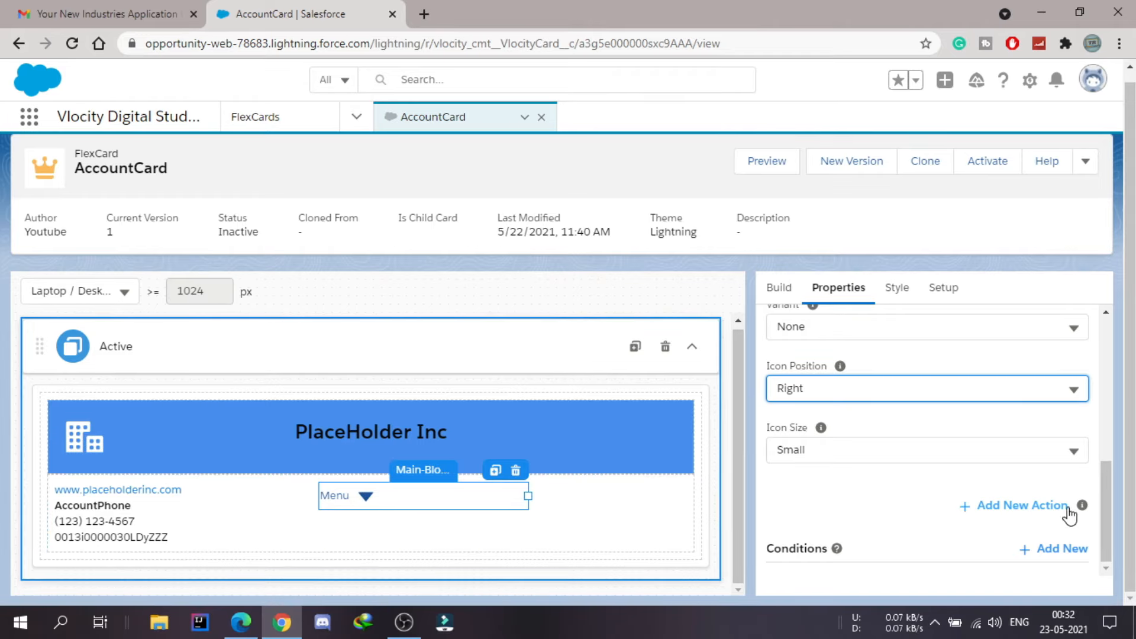
# Step: Add a new action to the menu with type Omniscript, pointing to sample/editAccount/English
pyautogui.click(1040, 506)
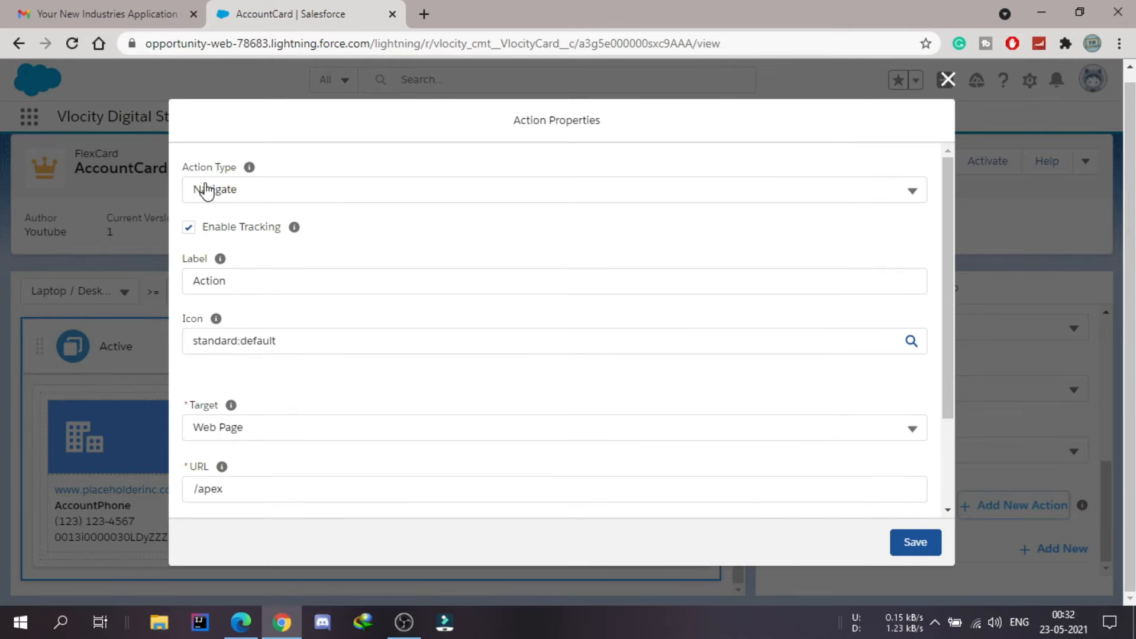
pyautogui.click(295, 201)
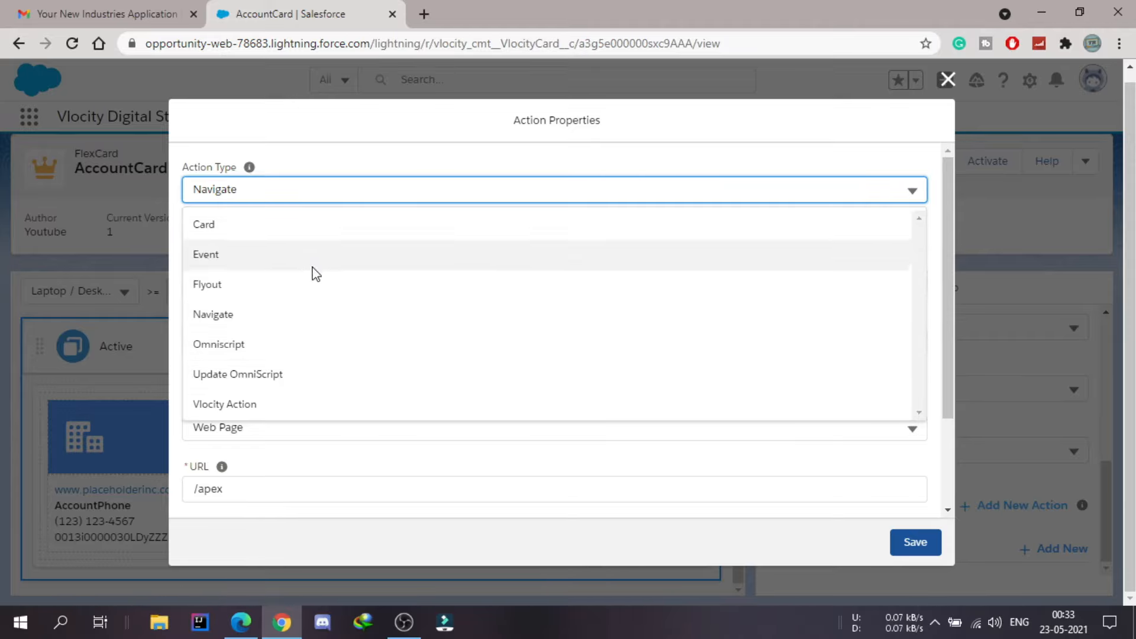
pyautogui.click(322, 344)
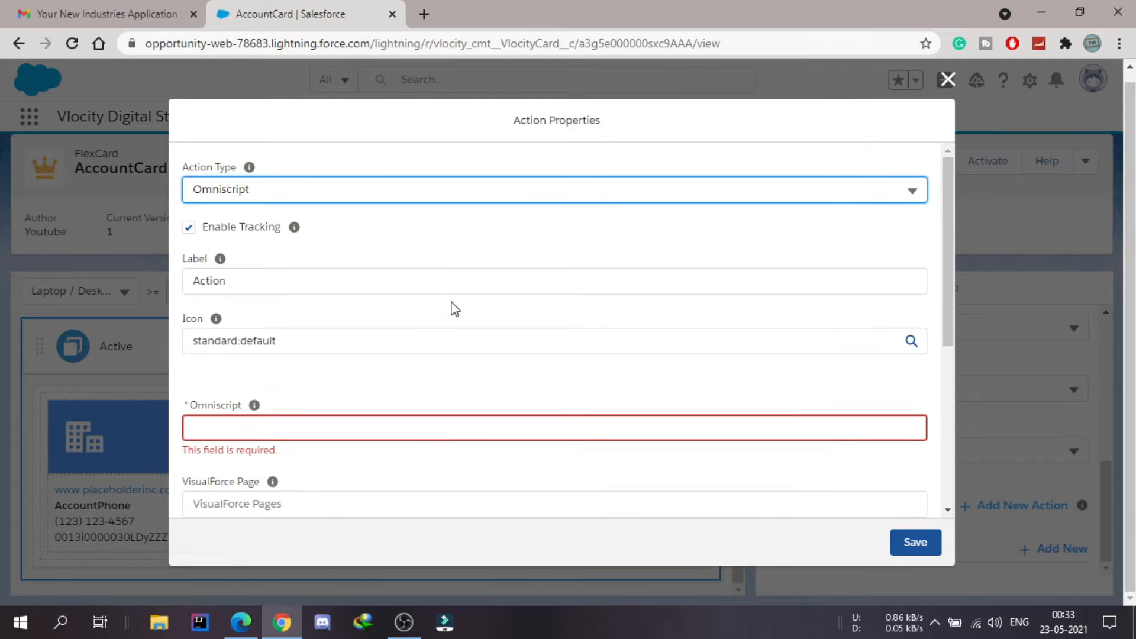
pyautogui.click(426, 434)
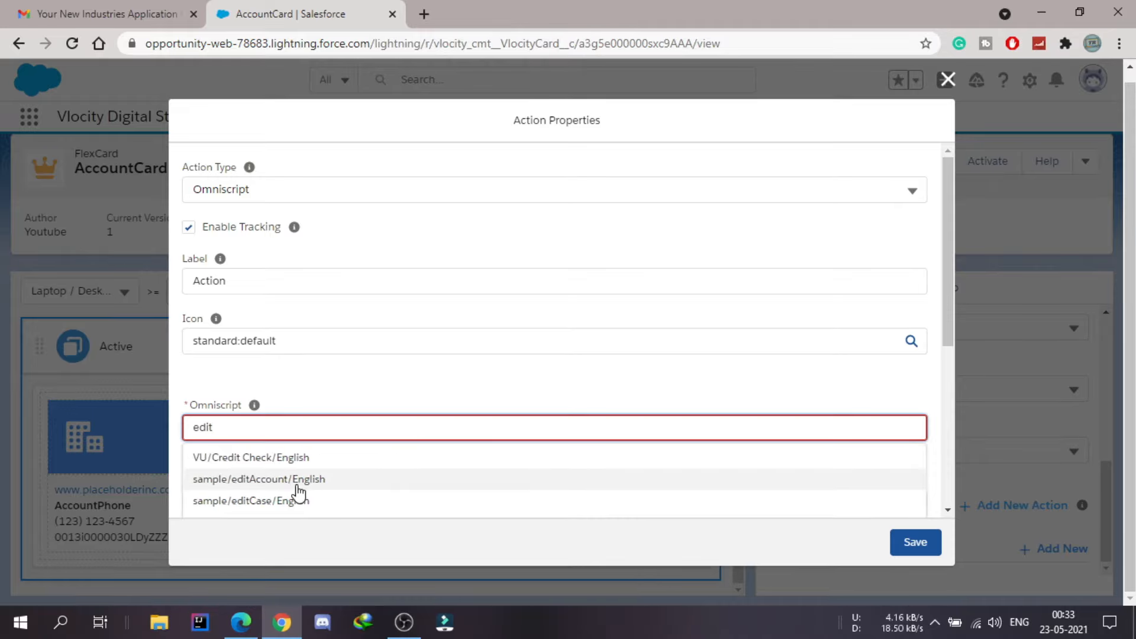
pyautogui.click(318, 479)
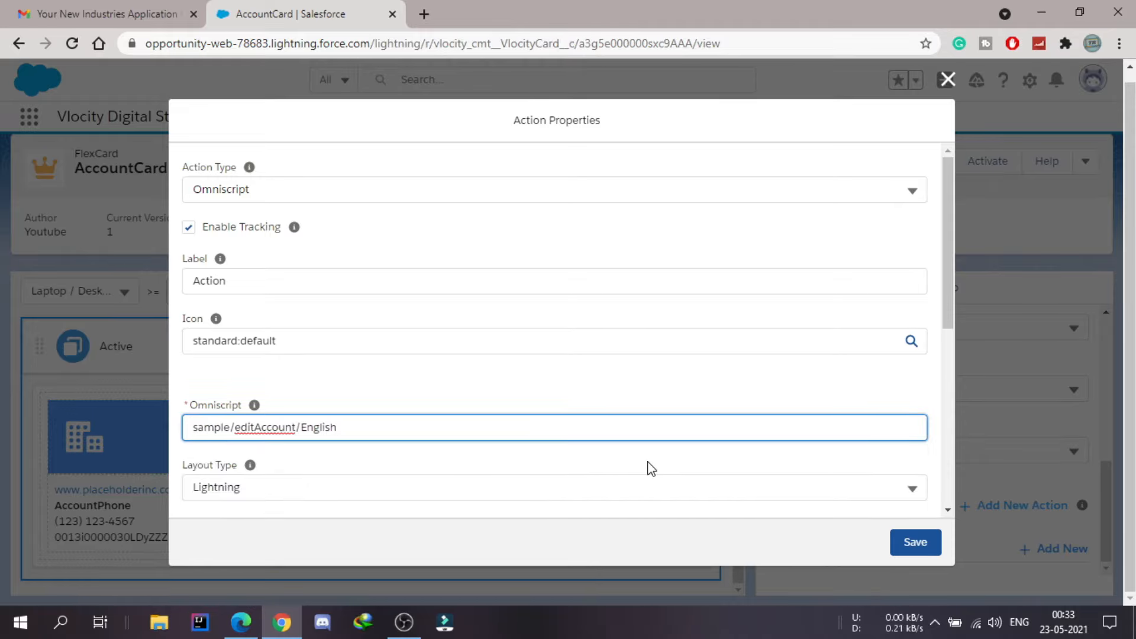
# Step: Set the Omniscript action's Context ID to {AccountId} and save the action
pyautogui.scroll(-5, 650, 468)
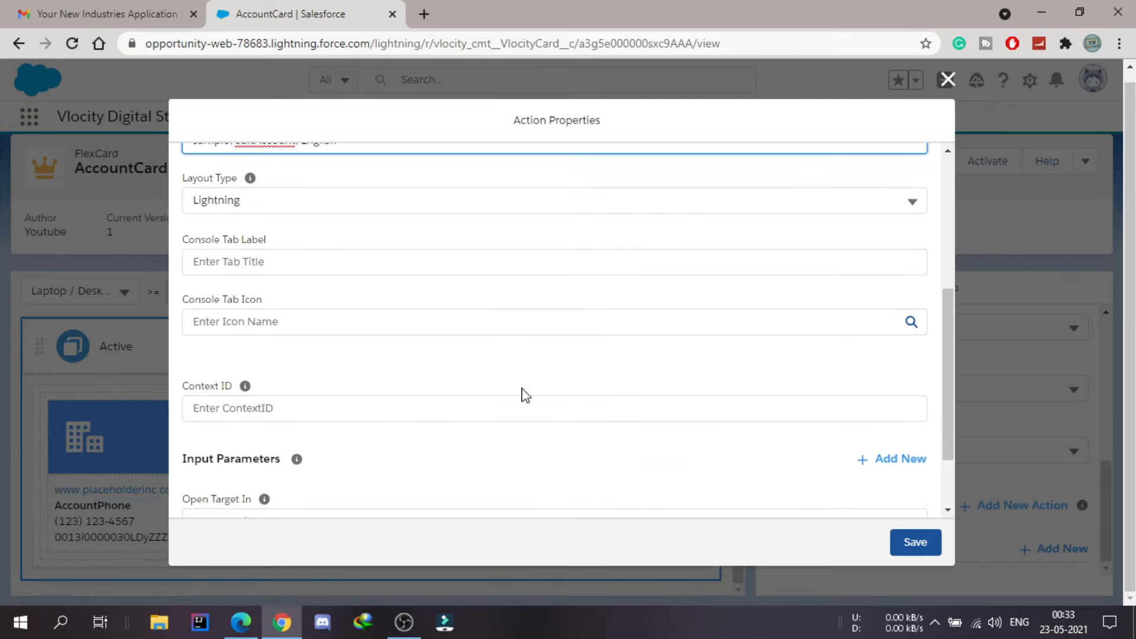
pyautogui.click(353, 414)
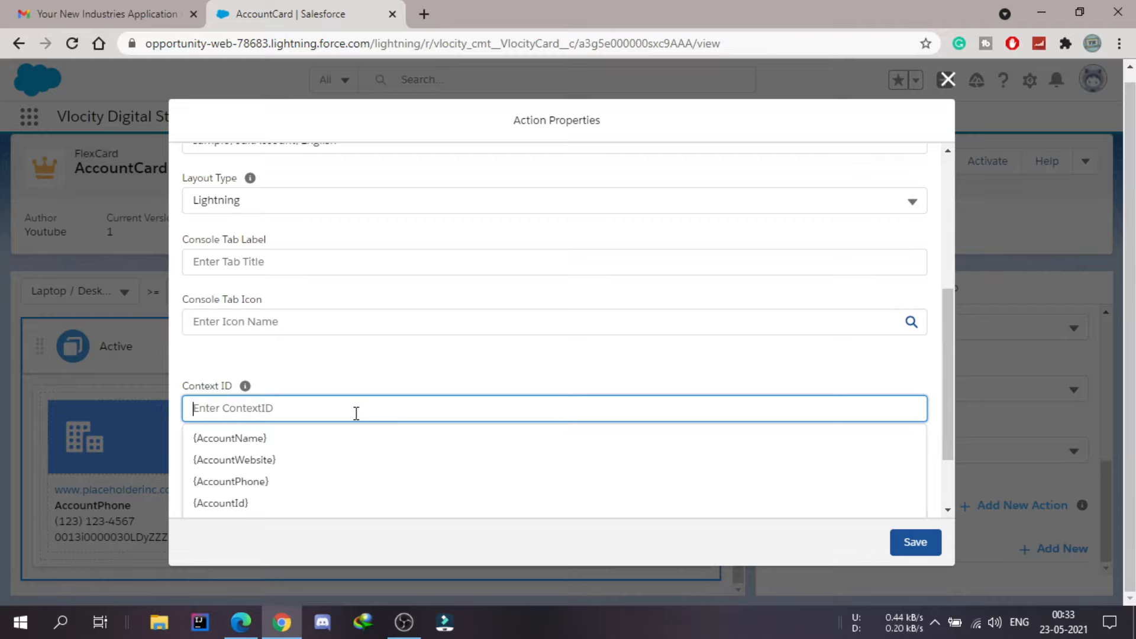
pyautogui.click(233, 502)
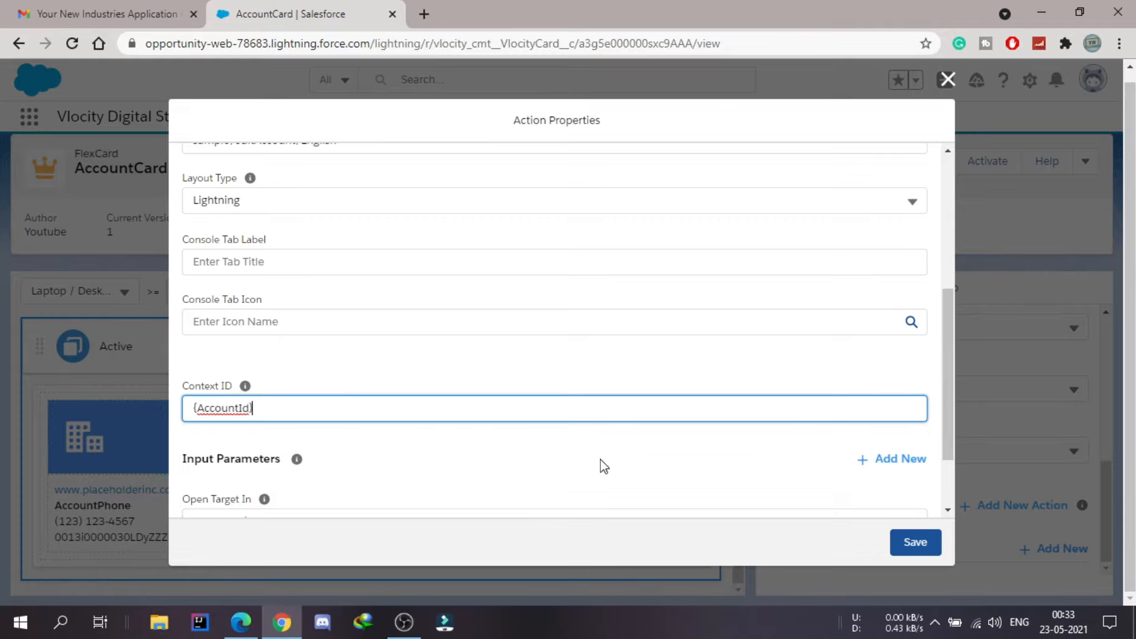
pyautogui.click(925, 545)
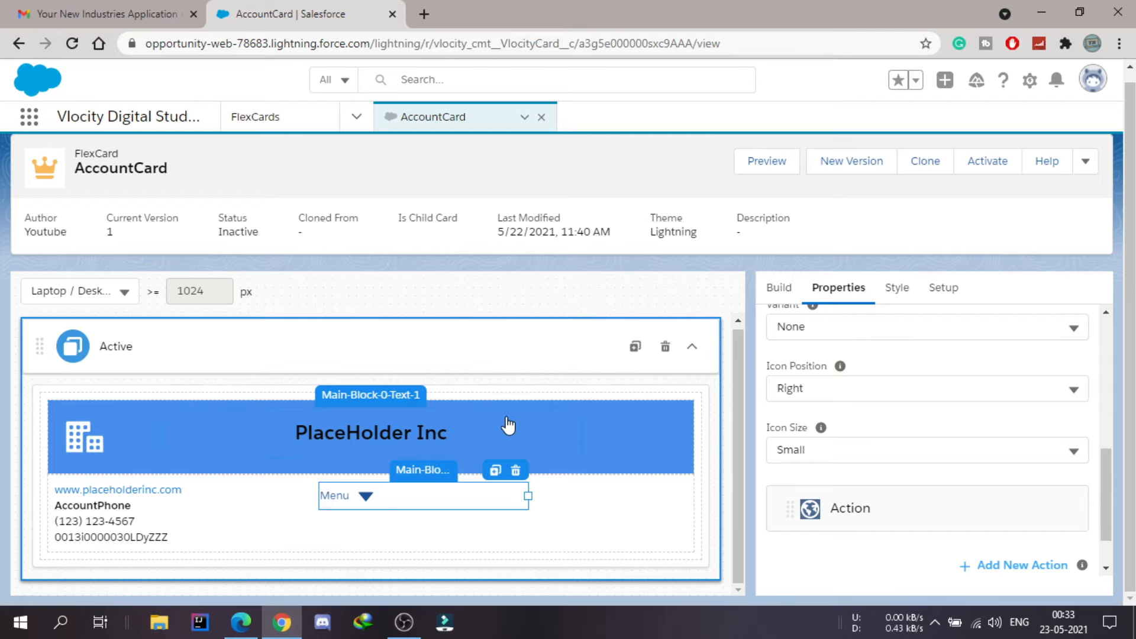
# Step: Preview the card and launch the EditAccount action from its Menu
pyautogui.click(769, 161)
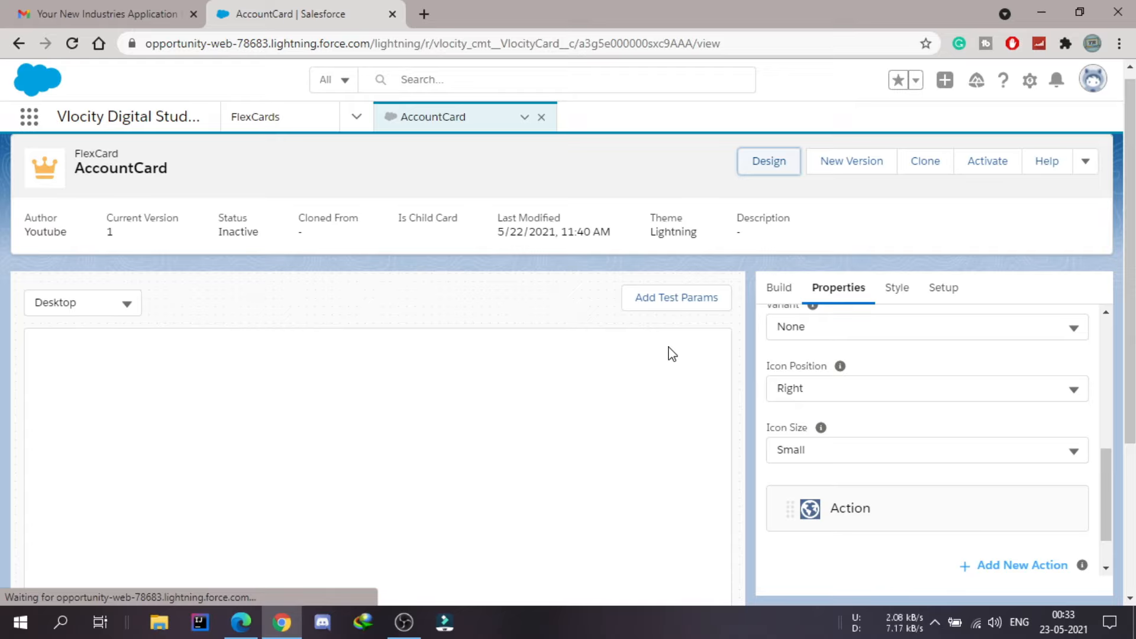
pyautogui.scroll(-2, 672, 354)
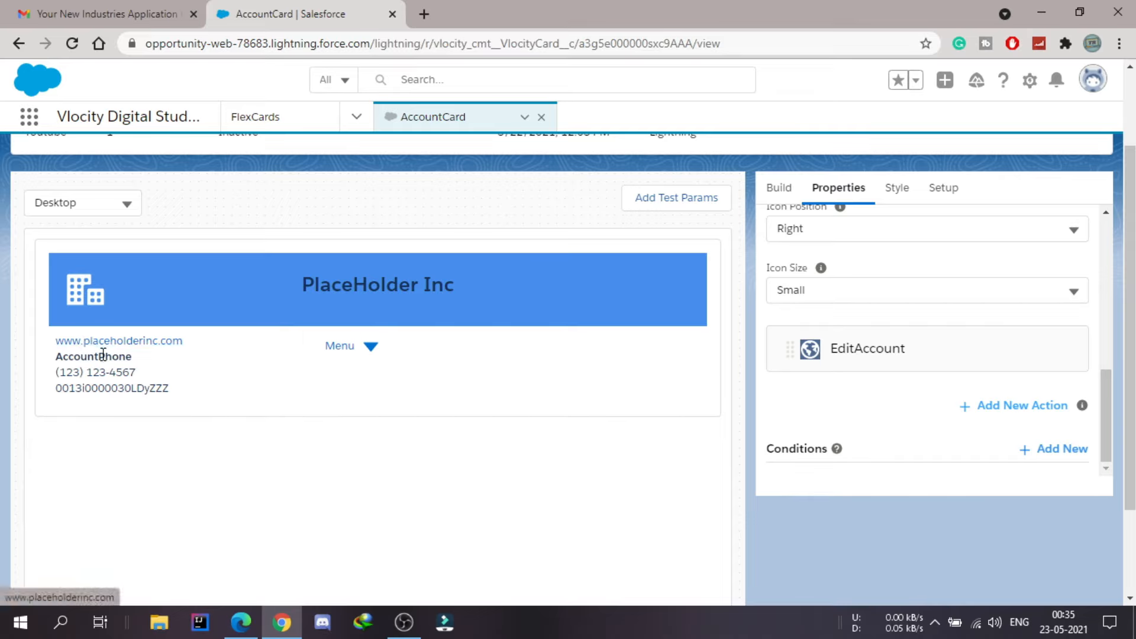
pyautogui.click(369, 350)
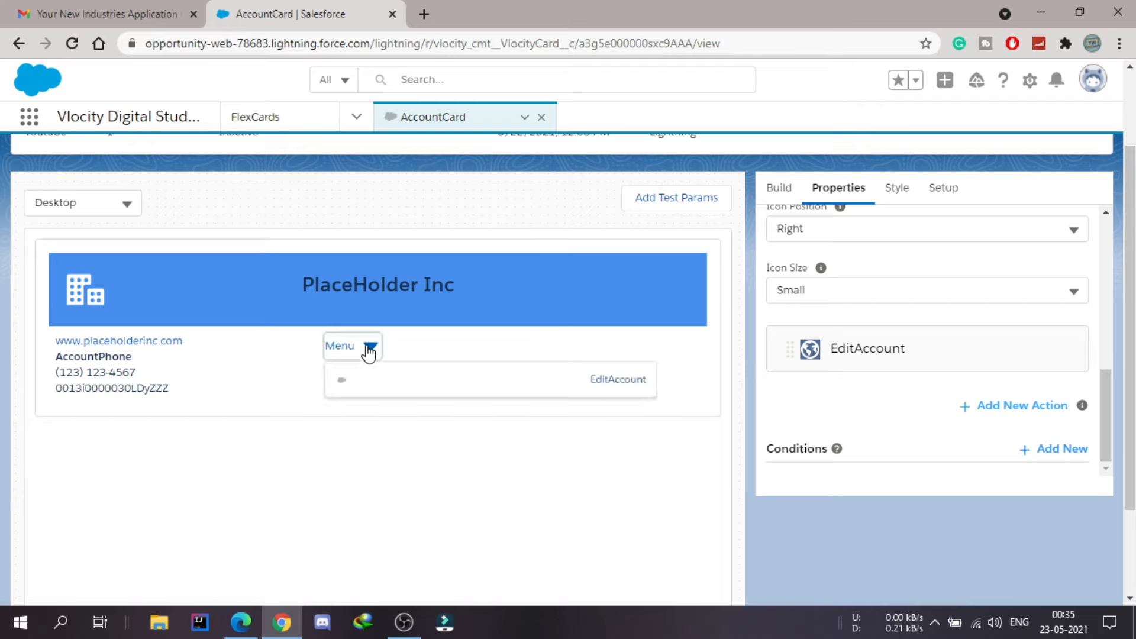
pyautogui.click(618, 387)
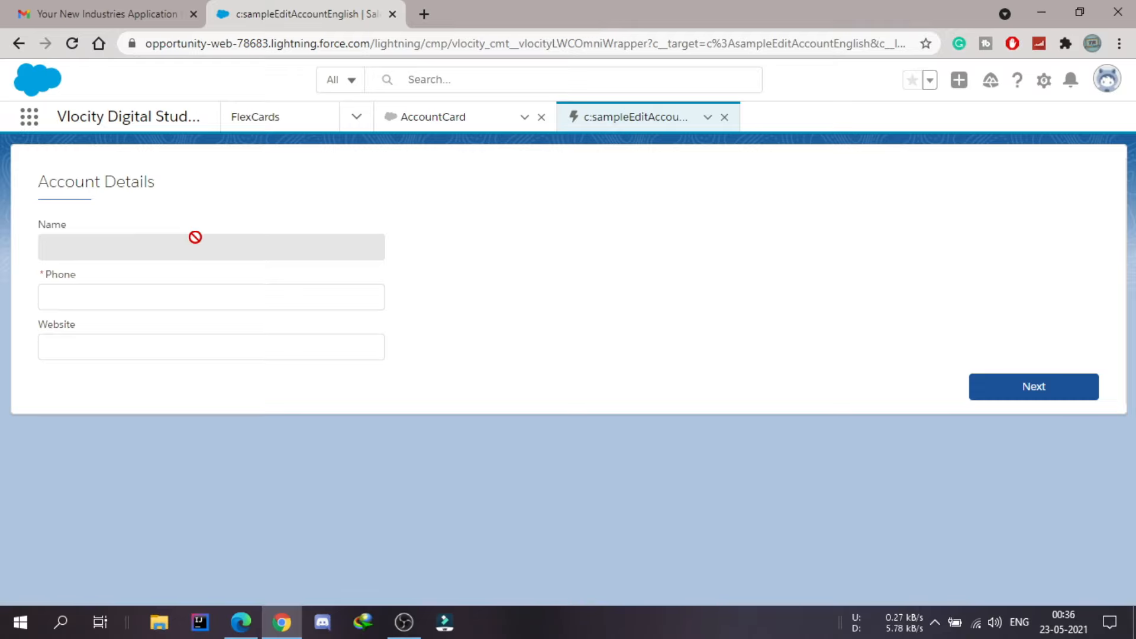
# Step: Try to advance the Account Details form with the Phone field empty, and close the OmniScript's tab
pyautogui.click(253, 296)
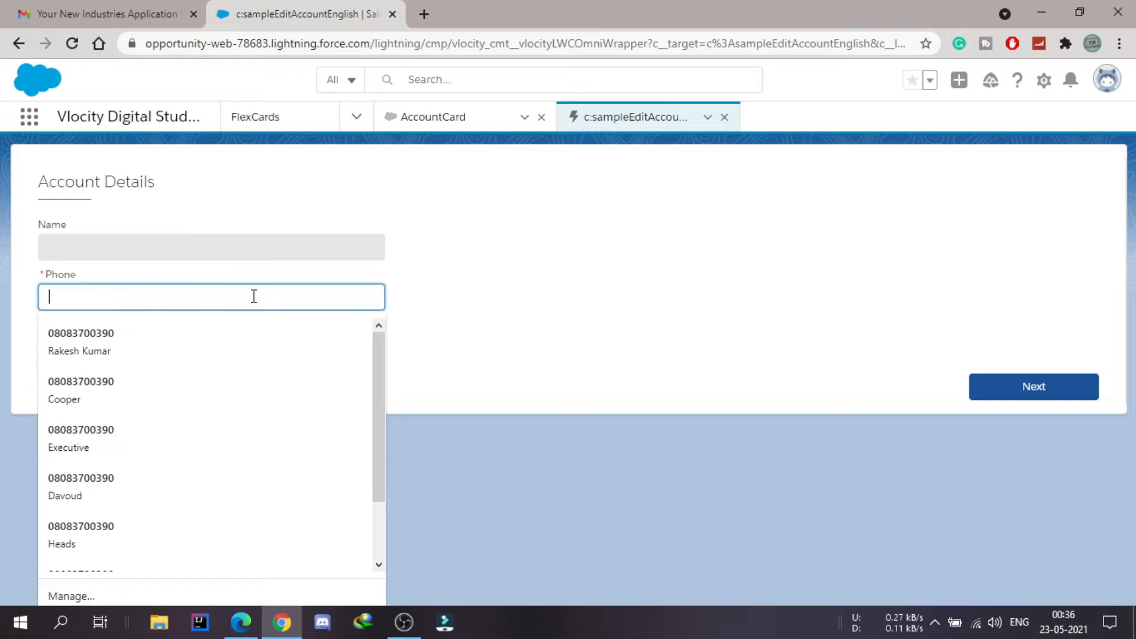
pyautogui.press('Escape')
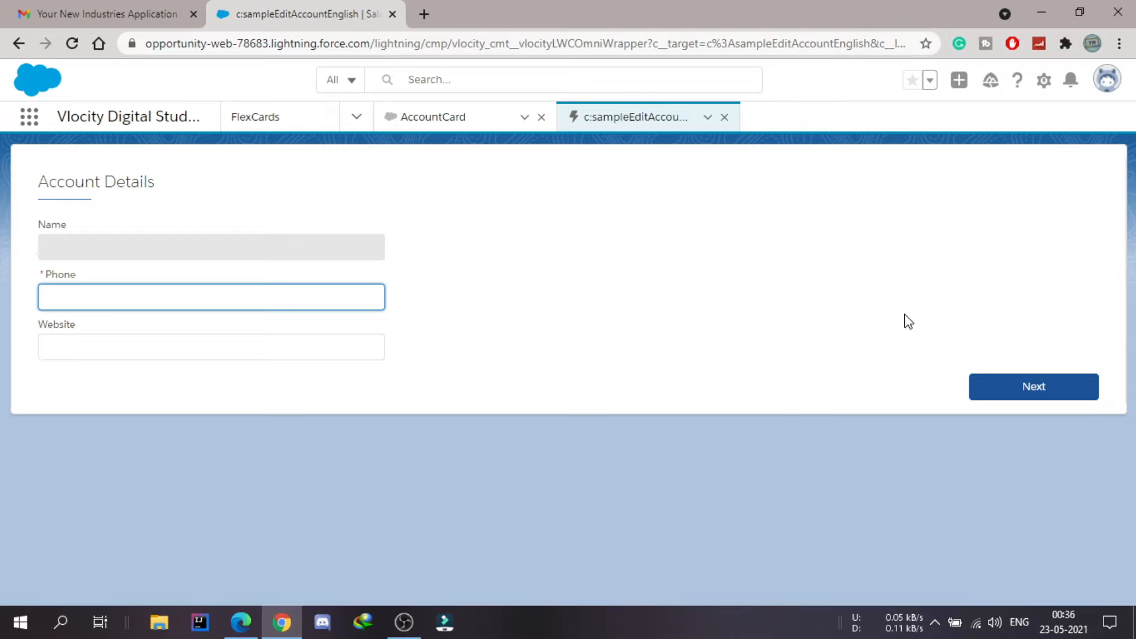
pyautogui.click(1015, 385)
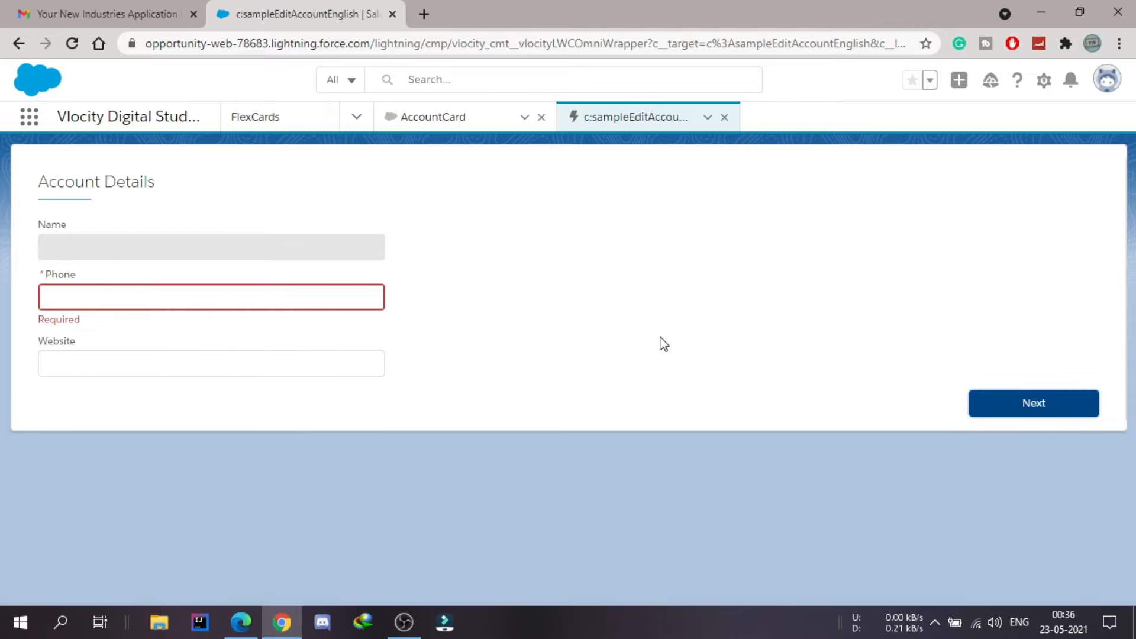
pyautogui.click(724, 118)
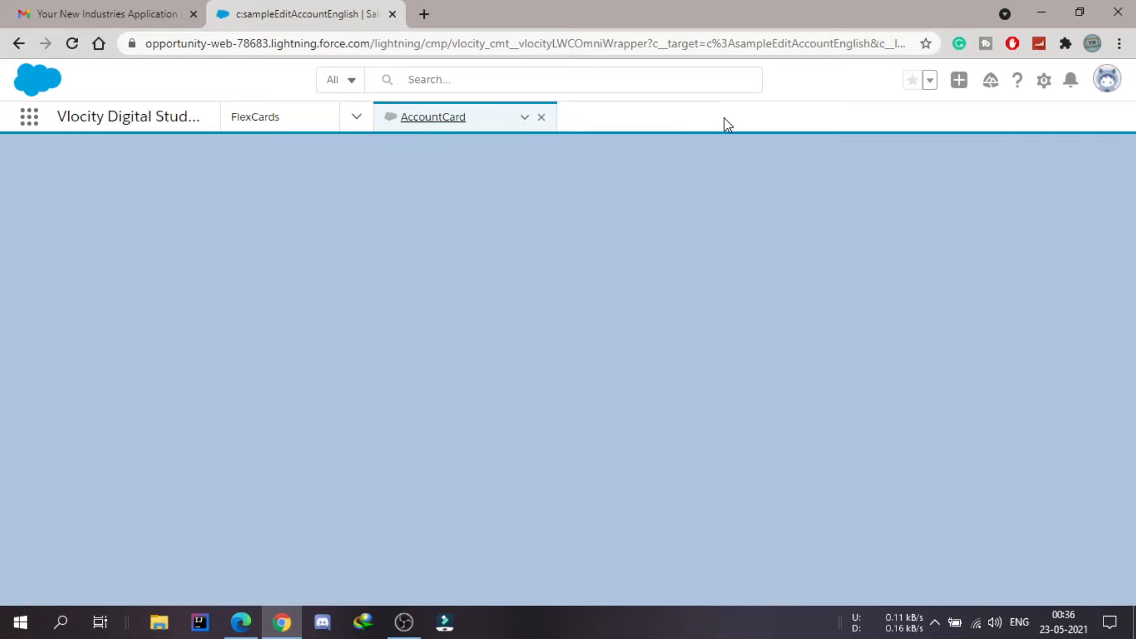